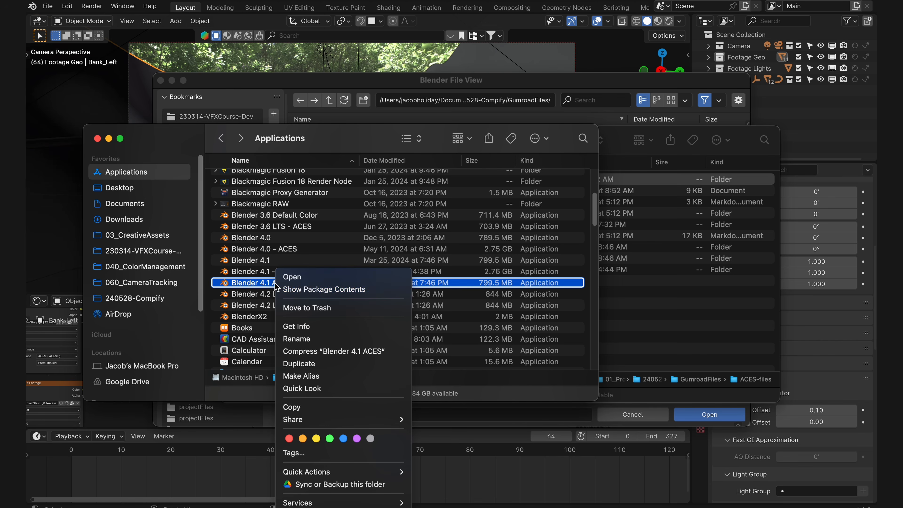
- Show the package contents of Blender 4.1 ACES and delete everything inside Contents/Resources/4.1/datafiles/colormanagement
left_click(309, 289)
left_click(215, 177)
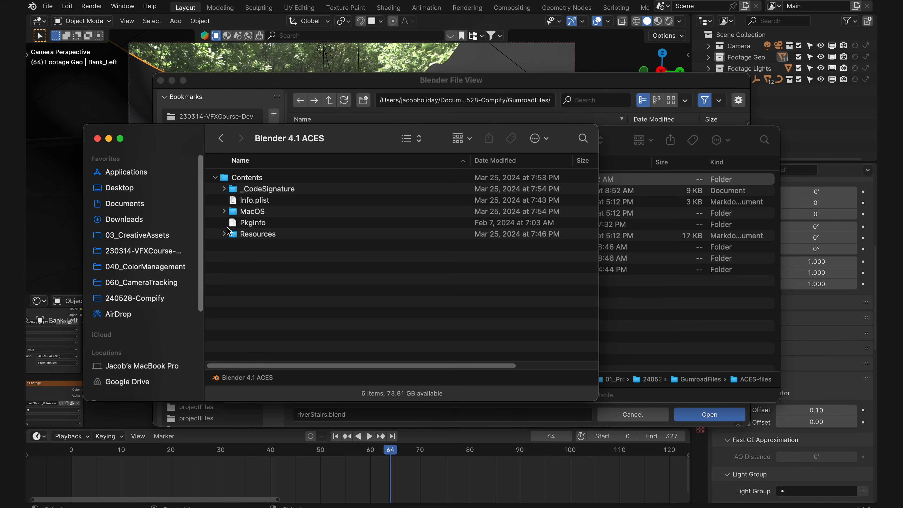
left_click(233, 245)
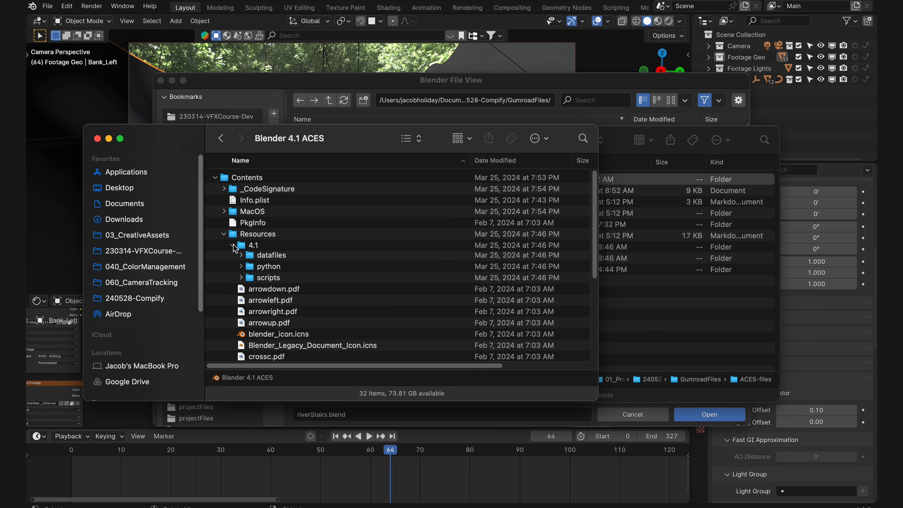
left_click(241, 256)
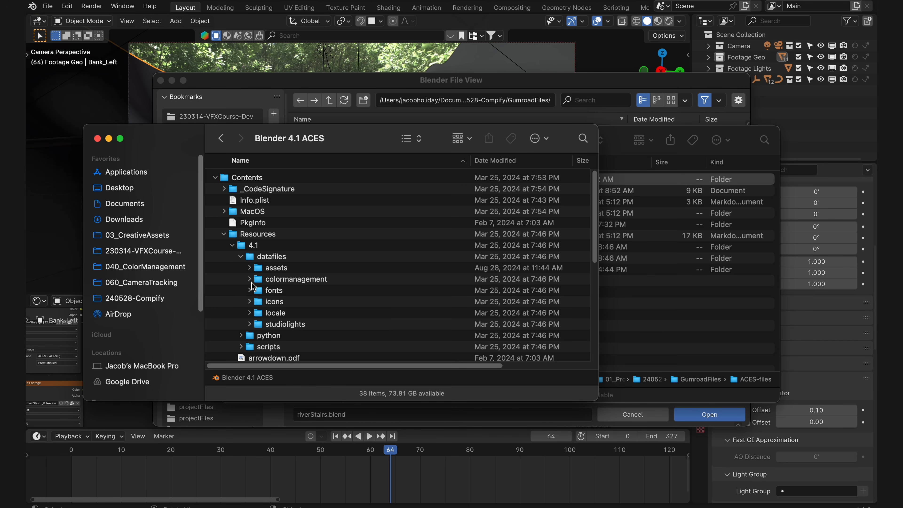
left_click(250, 280)
left_click(285, 292)
left_click(283, 313, "shift")
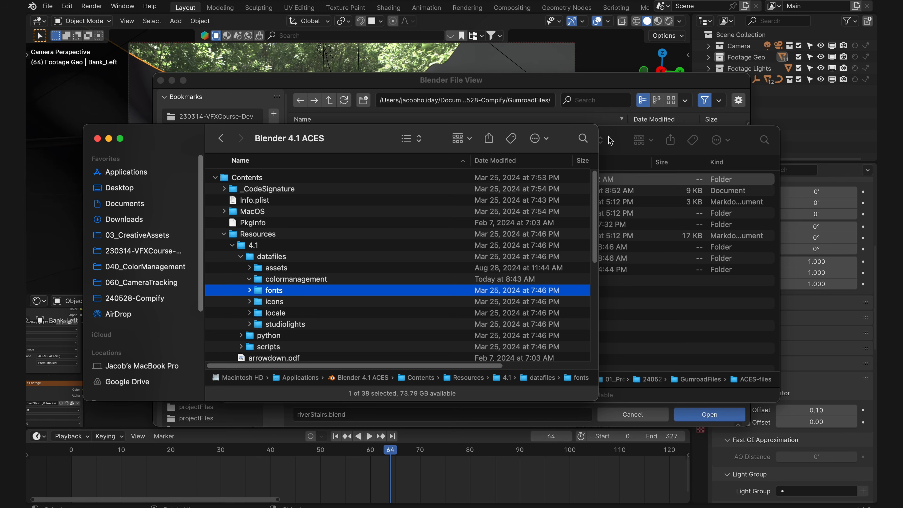
- Copy config.ocio, LICENSE.md, luts, python and README.md from the ACES-files folder in GumroadFiles
left_click(618, 140)
left_click_drag(618, 140, 742, 138)
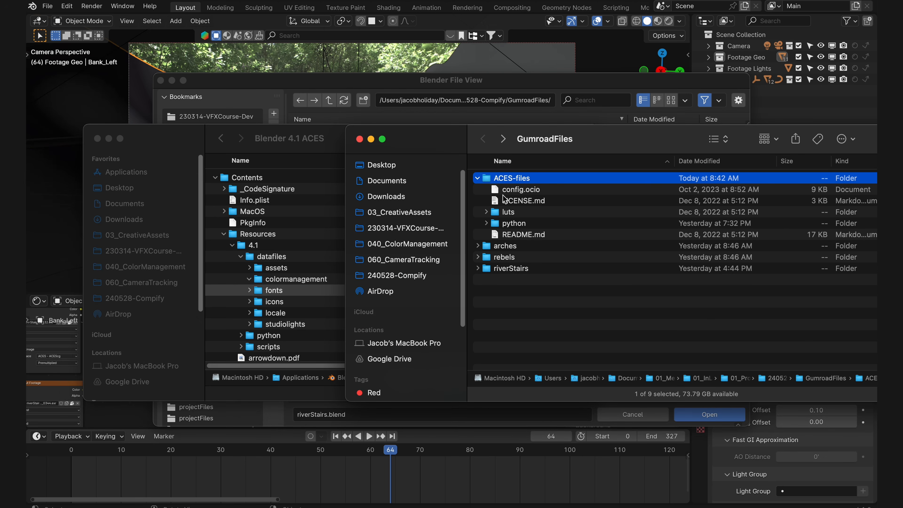
left_click(515, 192)
left_click(520, 236, "shift")
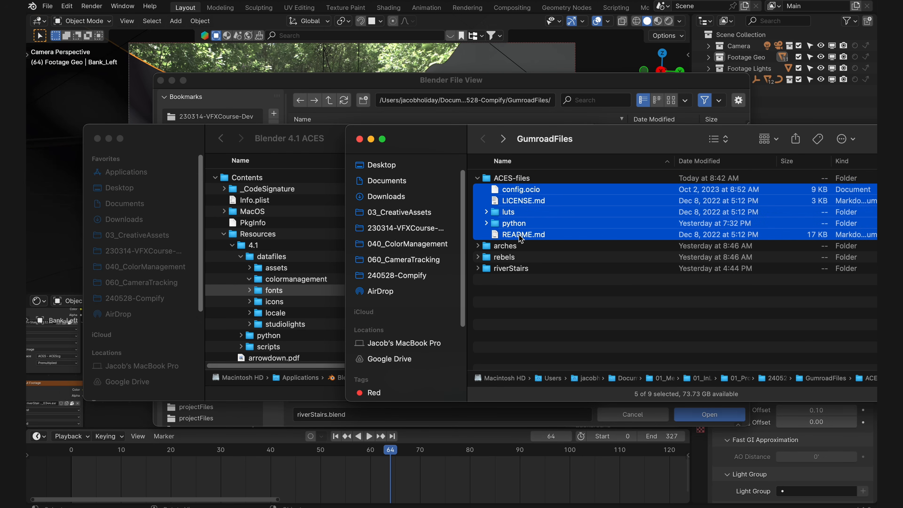
- Paste the copied ACES files into the colormanagement folder of the Blender 4.1 ACES package and select them there
left_click(299, 279)
left_click(269, 280)
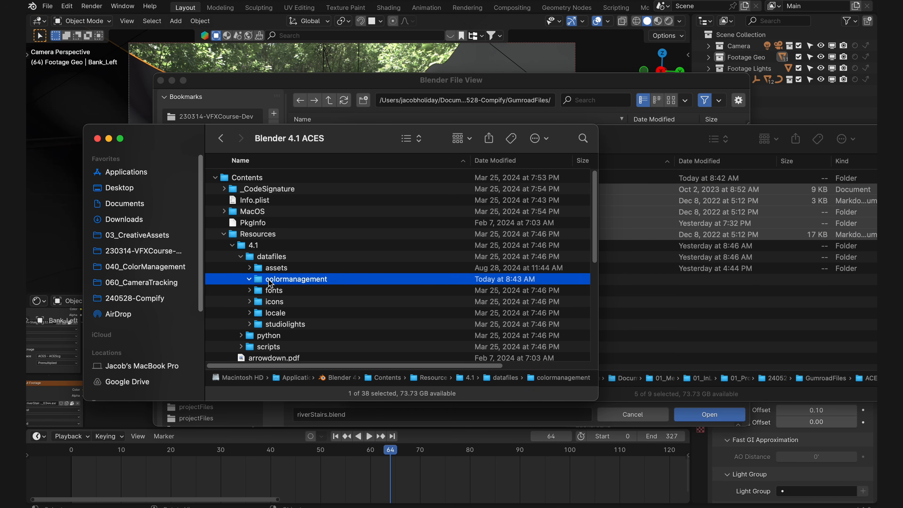
key("super+v")
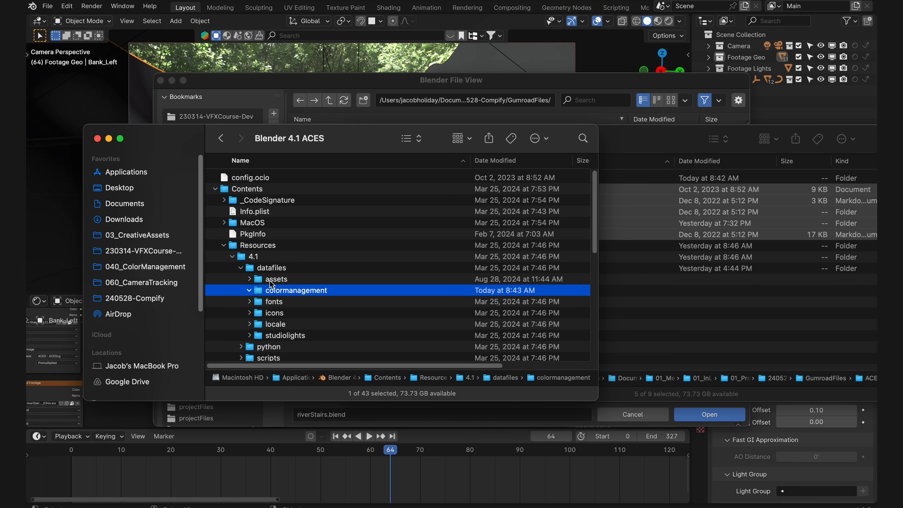
double_click(281, 283)
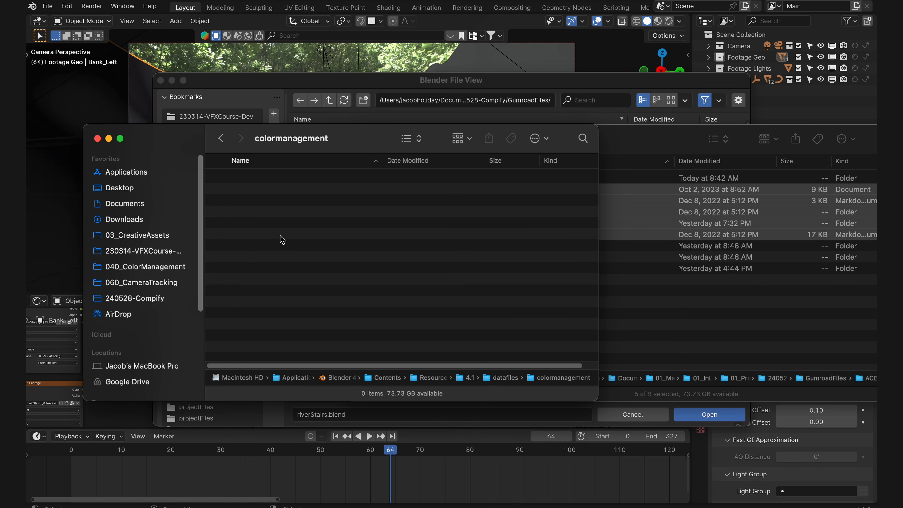
key("super+v")
left_click(221, 139)
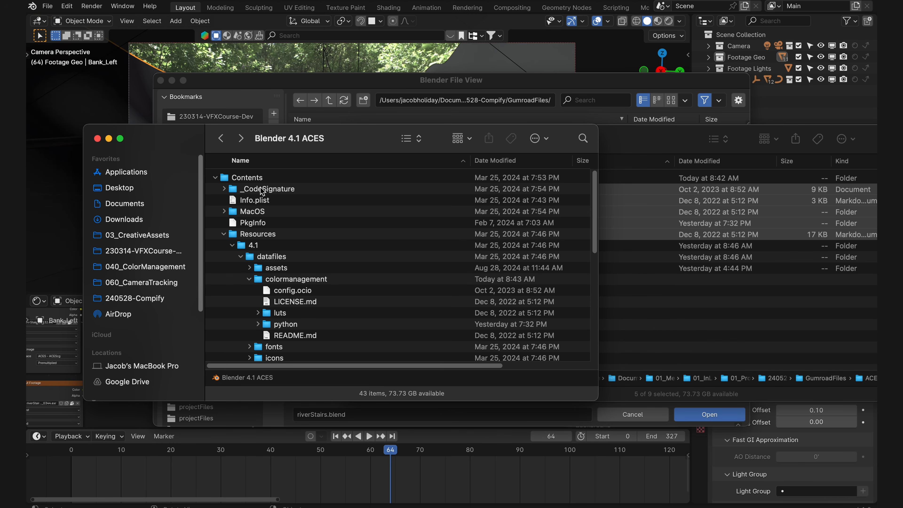
left_click(281, 284)
left_click(289, 290)
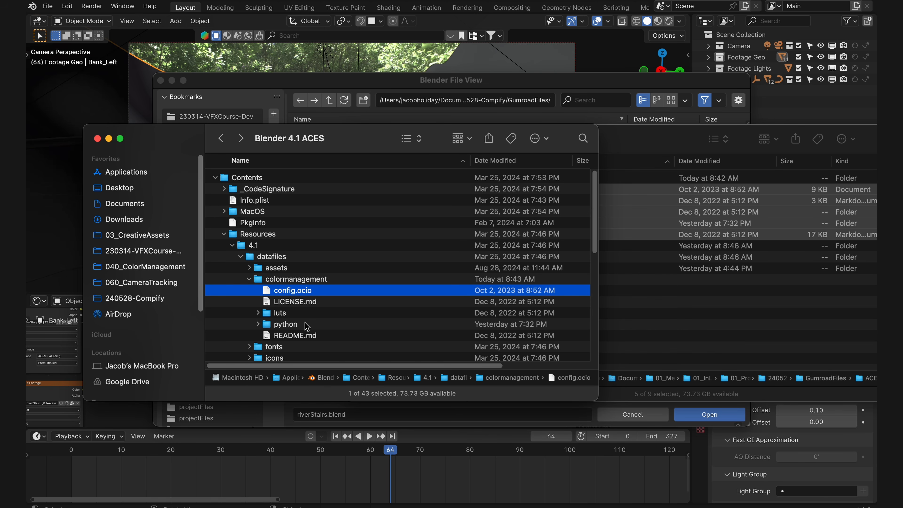
left_click(306, 335, "shift")
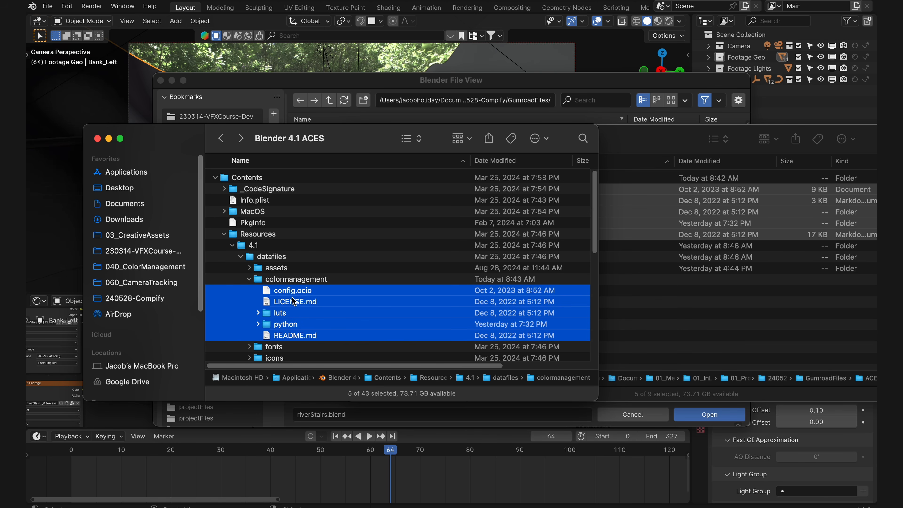
- Return to Applications, launch Blender 4.1 ACES and dismiss its splash screen
left_click(228, 141)
left_click(295, 284)
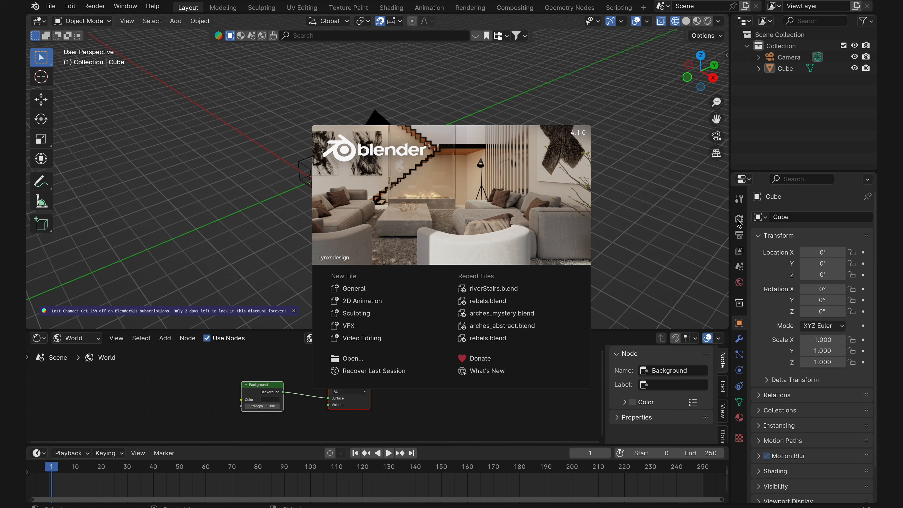
left_click(737, 221)
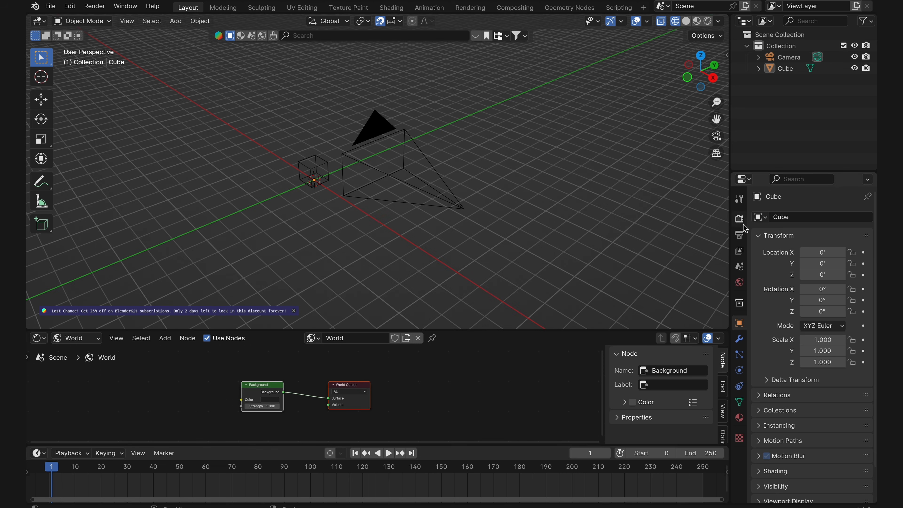
- Examine the scene's Color Management render settings and the color spaces available for the Sequencer
left_click(738, 220)
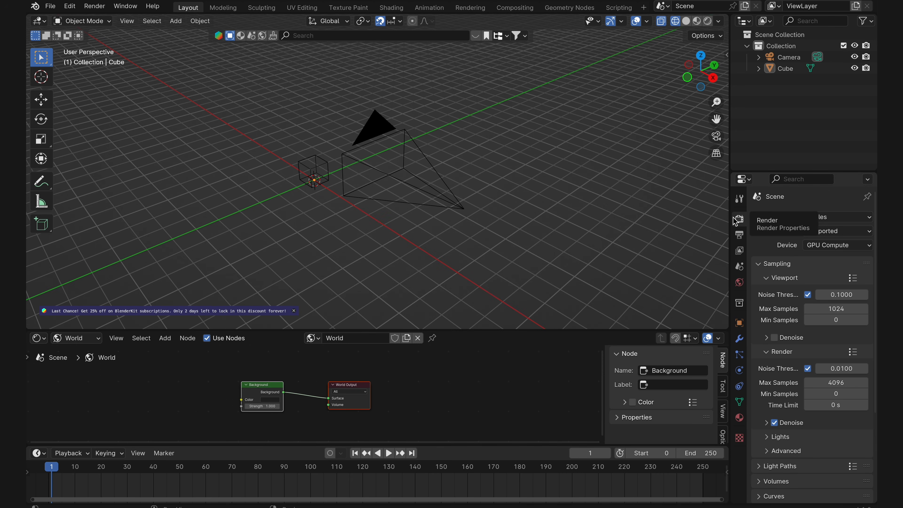
left_click_drag(731, 217, 610, 217)
scroll(668, 356, "down", 6)
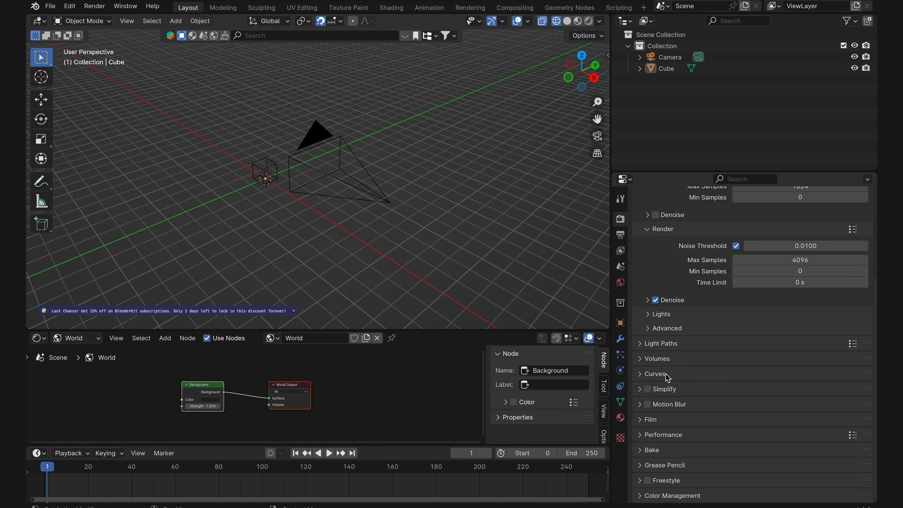
left_click(643, 496)
scroll(654, 483, "down", 6)
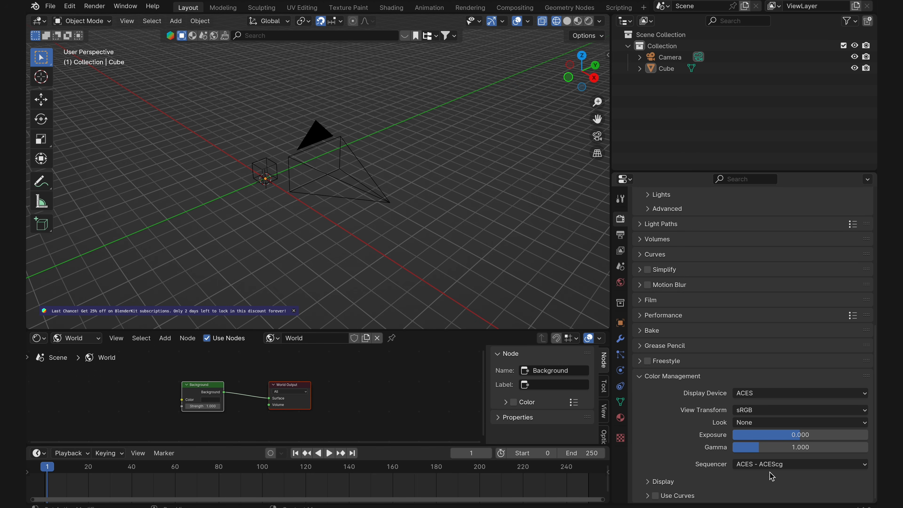
left_click(788, 464)
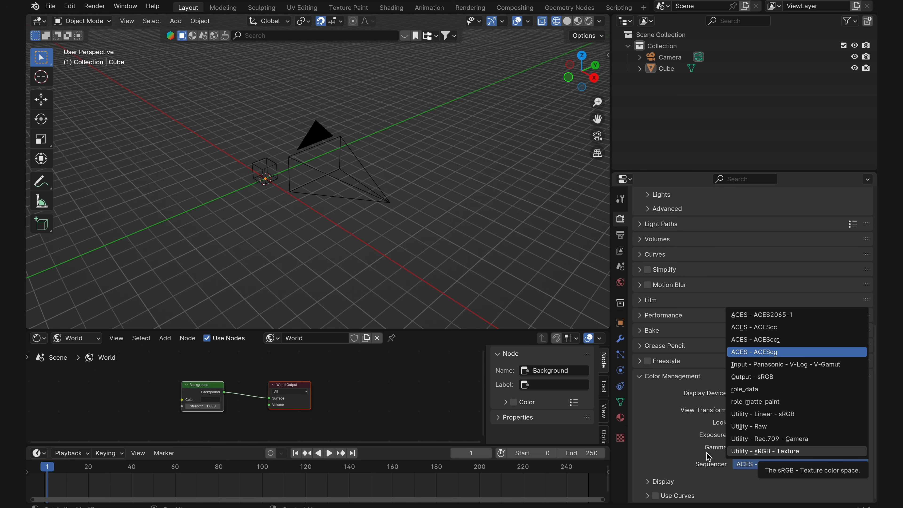
left_click(744, 466)
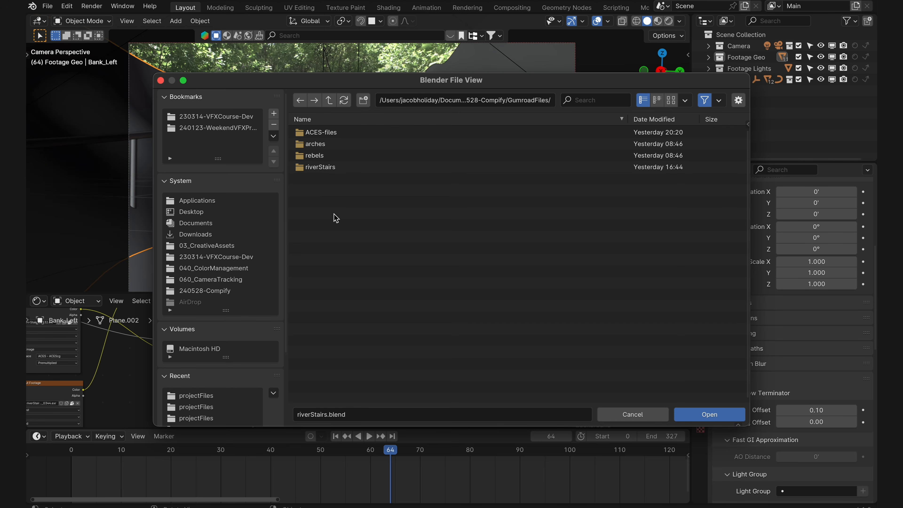
- Open arches_abstract.blend from the arches/projectFiles folder and switch the viewport to Rendered shading
double_click(334, 145)
double_click(333, 144)
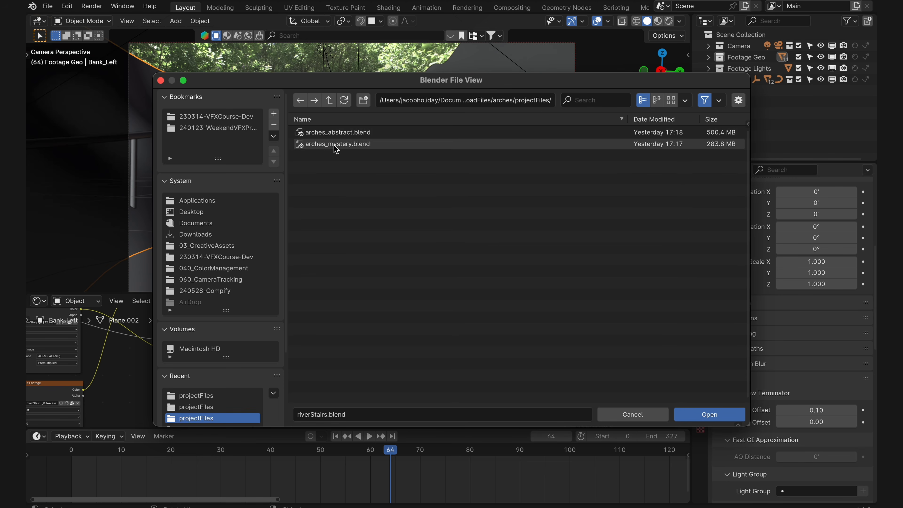
left_click(355, 134)
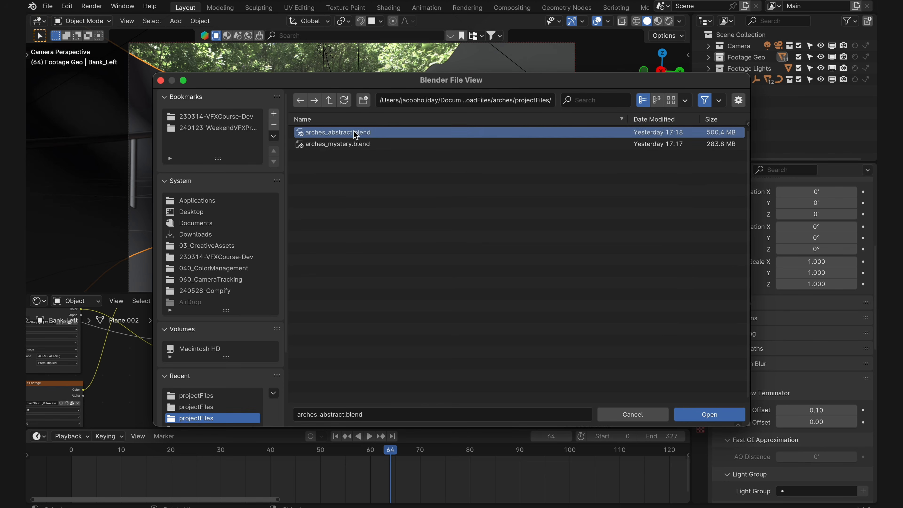
left_click(718, 415)
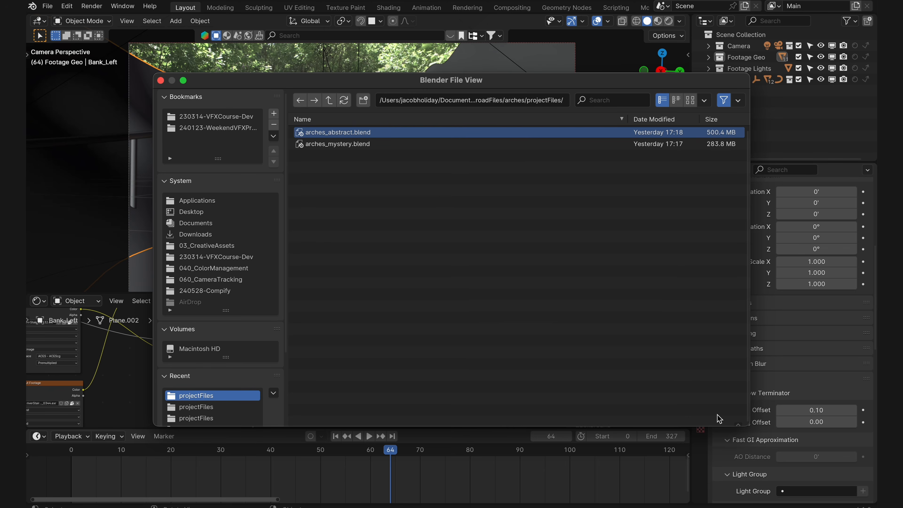
key("z")
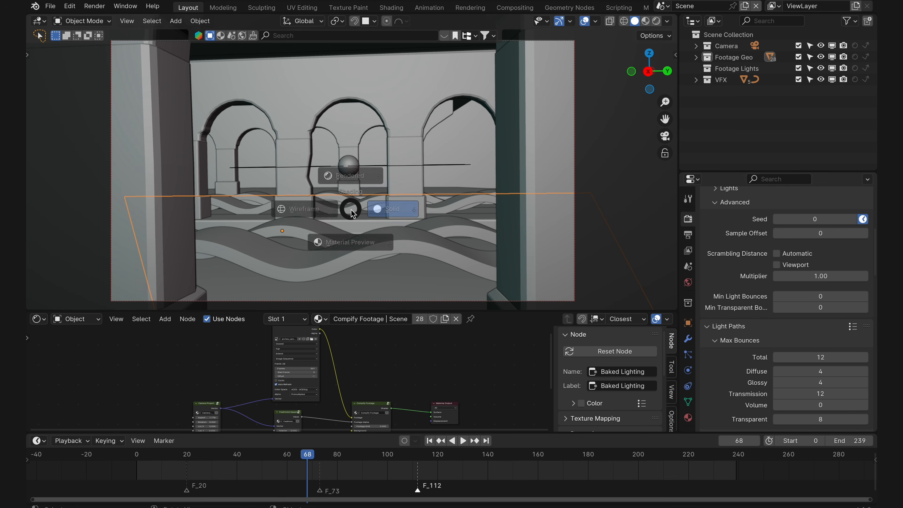
left_click(357, 138)
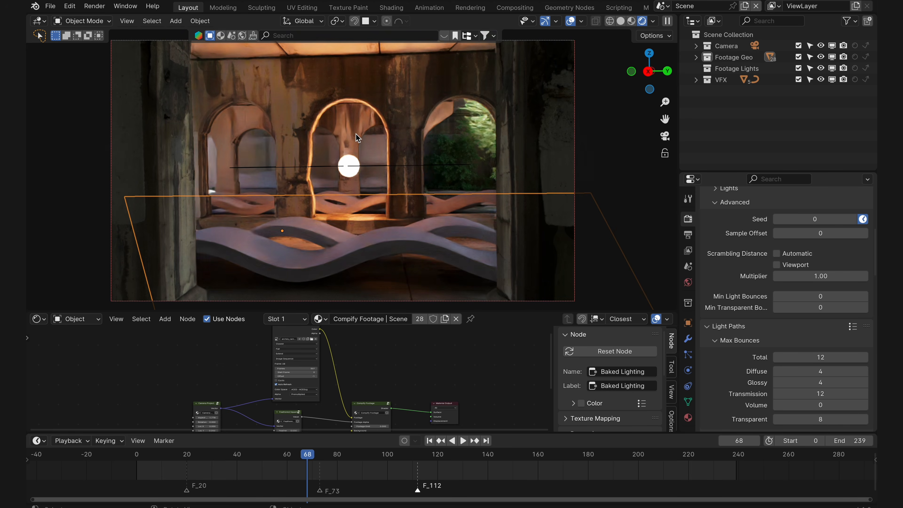
- Try moving the glowing sphere in the central arch along the global X axis
left_click(355, 170)
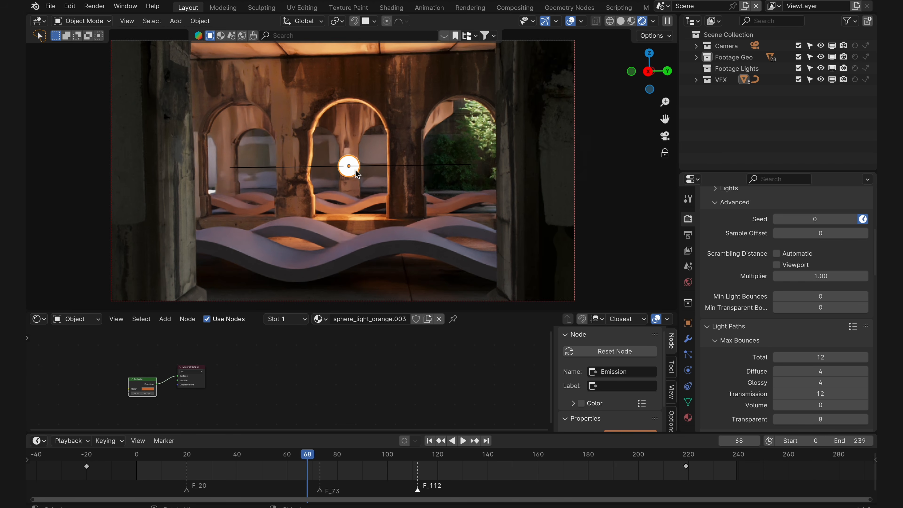
key("g")
key("x")
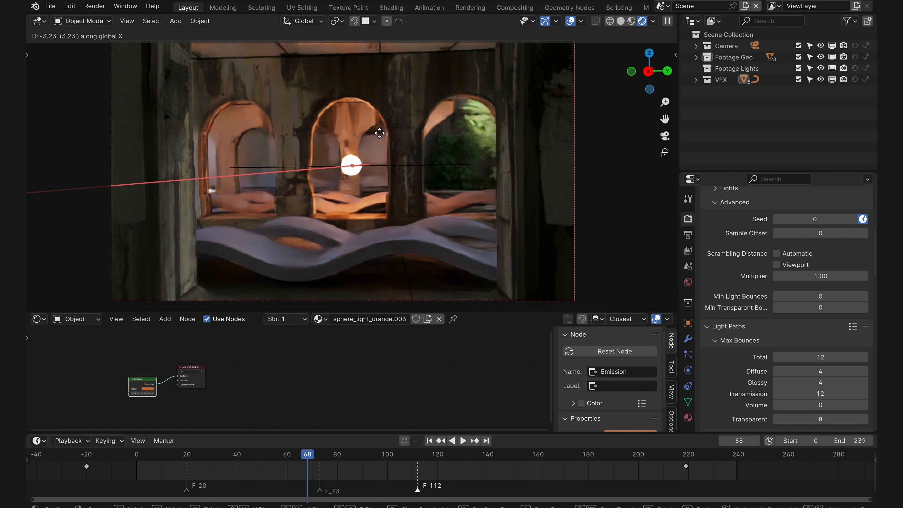
left_click(369, 168)
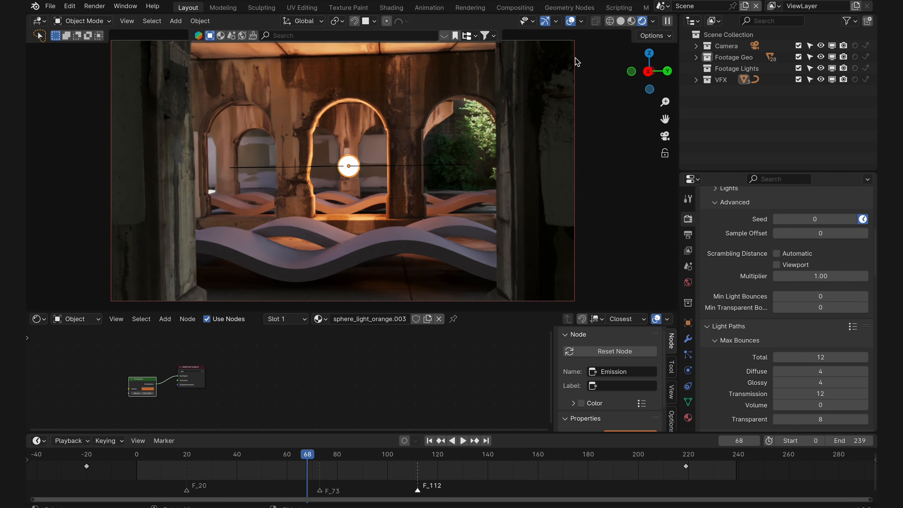
- Review the Light and Cryptomatte render passes in the view layer properties
left_click(688, 250)
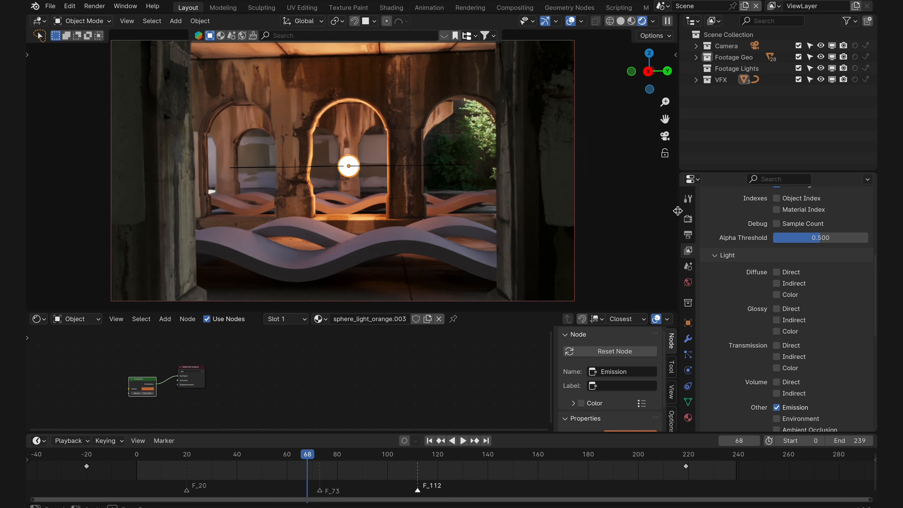
left_click_drag(679, 213, 636, 213)
scroll(725, 328, "down", 3)
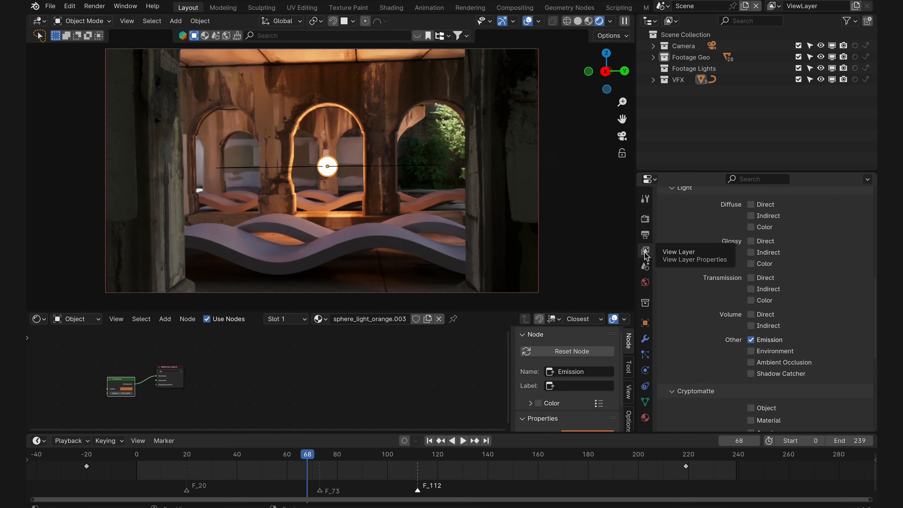
scroll(752, 250, "up", 3)
scroll(752, 250, "down", 3)
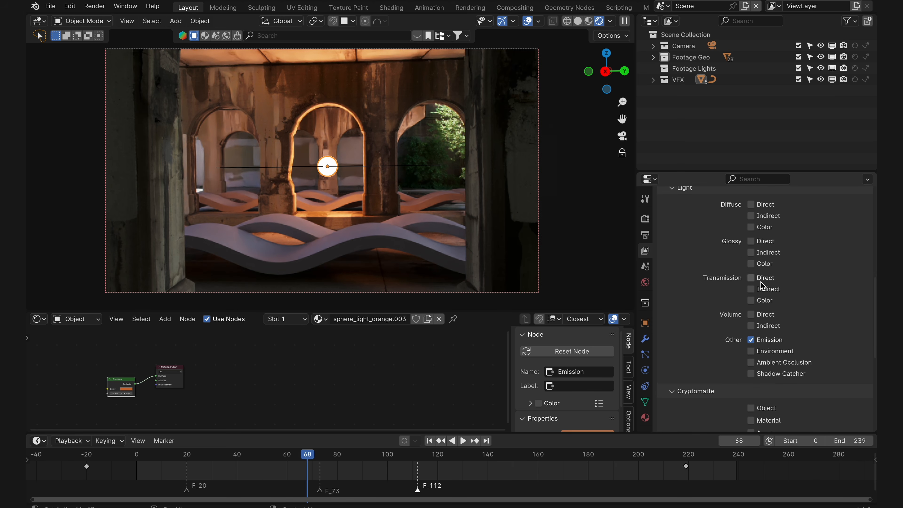
scroll(706, 316, "up", 3)
scroll(706, 316, "down", 3)
- Set the viewport's render pass to Emission
left_click(610, 21)
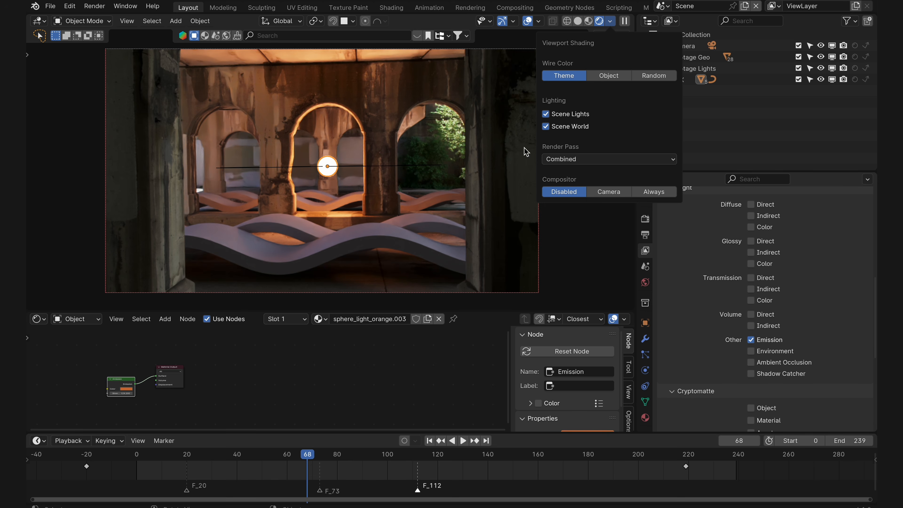
left_click(584, 159)
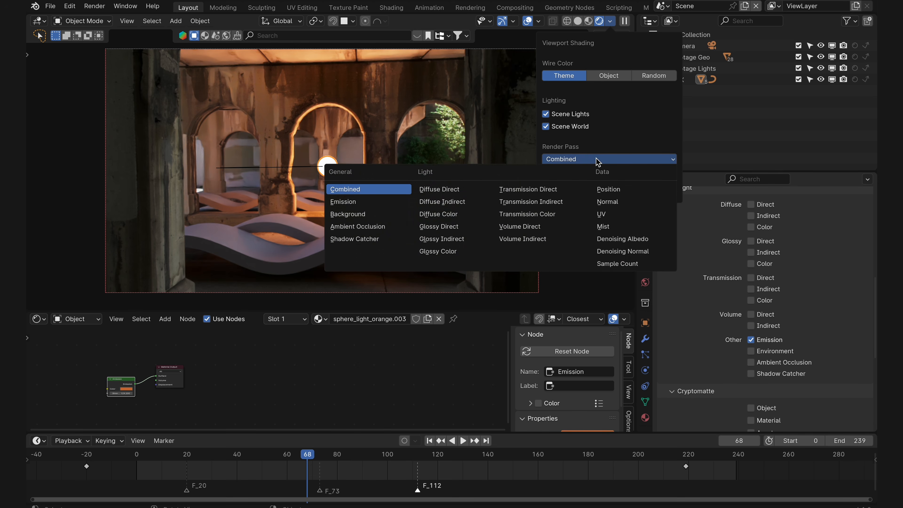
left_click(395, 202)
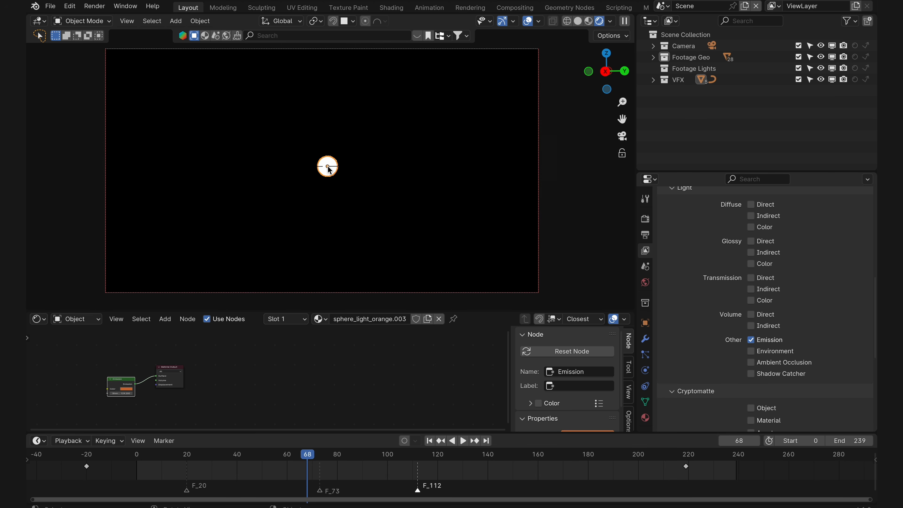
- Try duplicating the glowing sphere toward the right side of the camera frame, and delete the copy
key("shift+d")
left_click(459, 146)
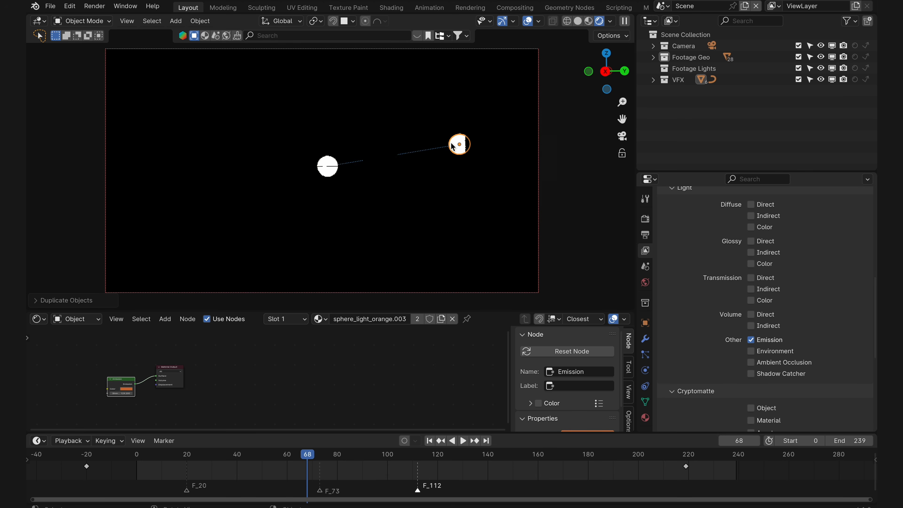
key("x")
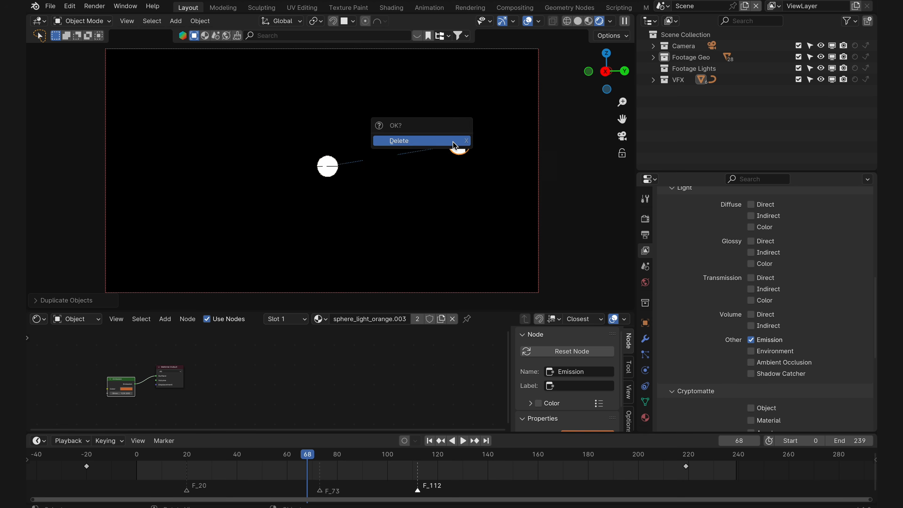
left_click(458, 142)
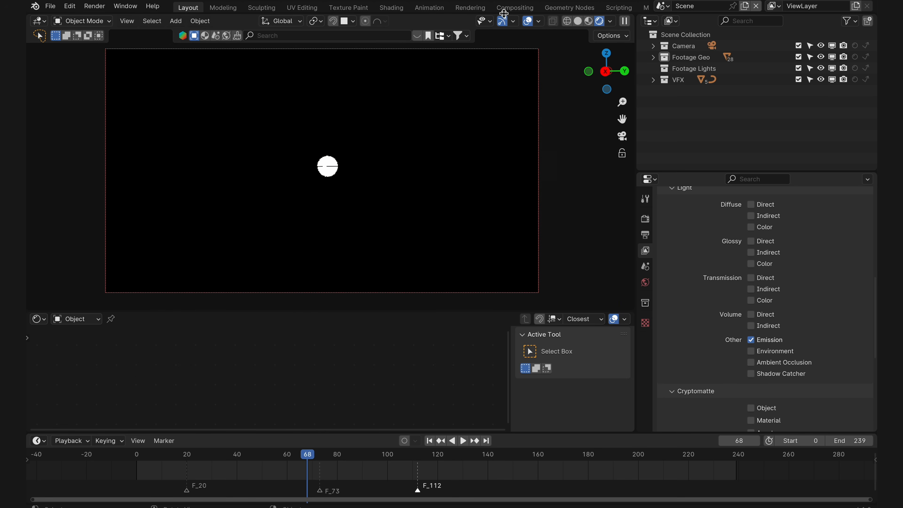
- In the Compositing workspace, preview the ViewLayer_Combined and ViewLayer_Emit outputs of the arches_abstract image sequence node through the Viewer
left_click(510, 9)
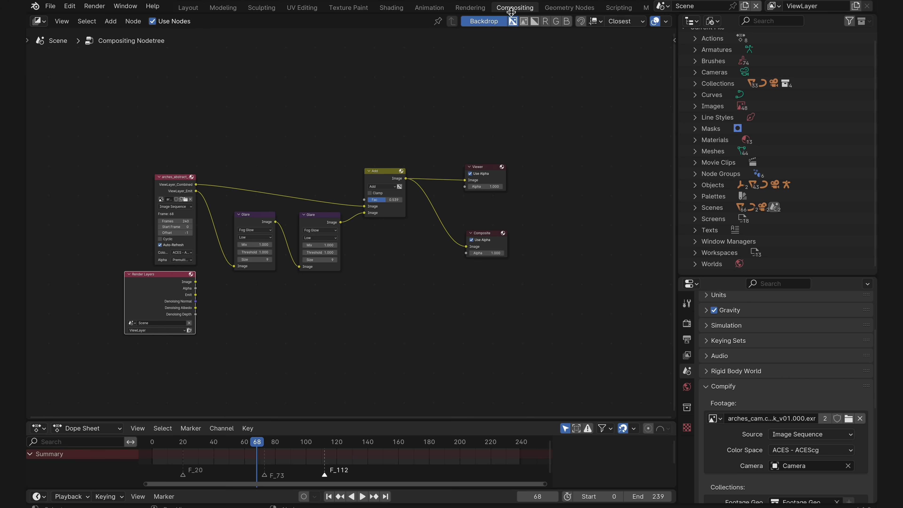
scroll(213, 169, "up", 2)
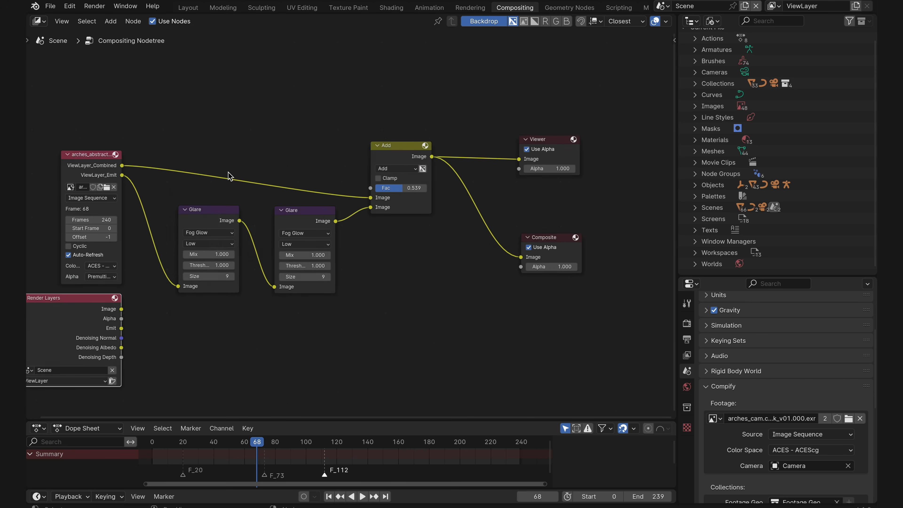
middle_click_drag(228, 174, 269, 166)
left_click_drag(131, 157, 139, 134)
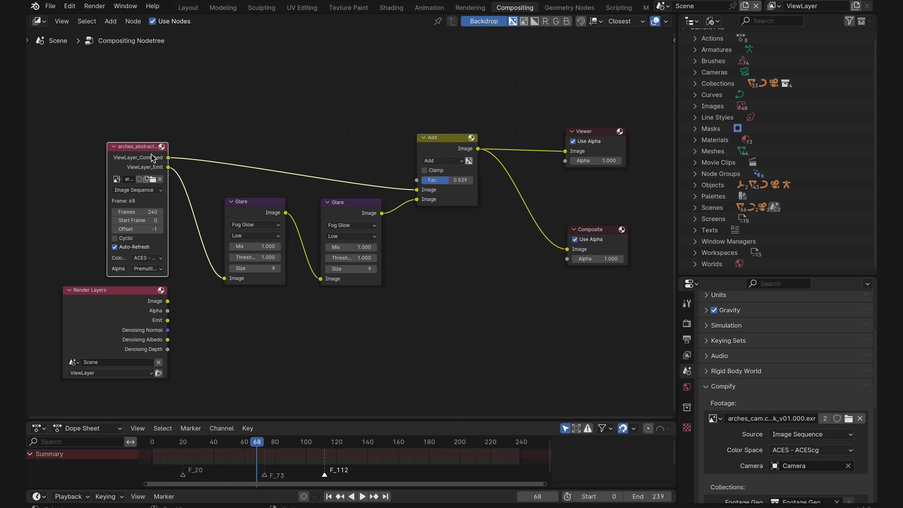
left_click(153, 160, "ctrl+shift")
middle_click_drag(317, 153, 300, 286)
left_click(153, 306, "ctrl+shift")
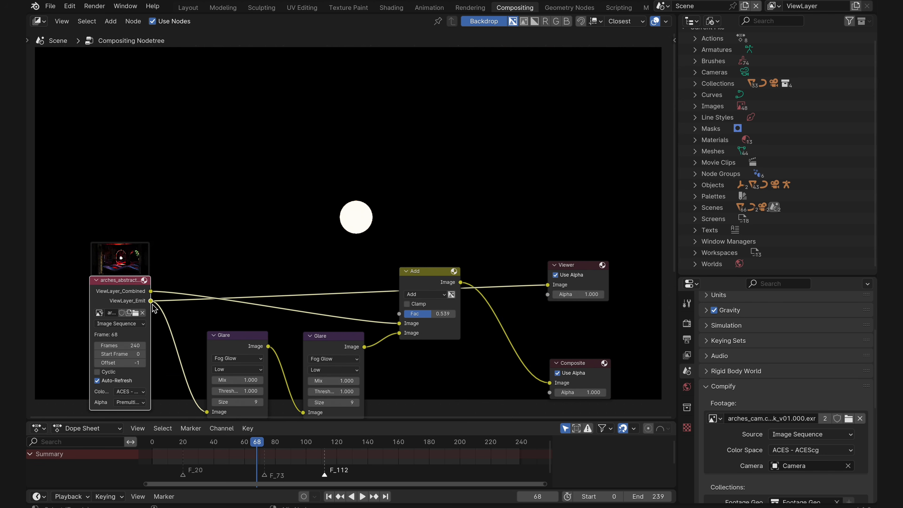
- Preview the output of the first and the second Fog Glow Glare node through the Viewer
middle_click_drag(205, 315, 175, 267)
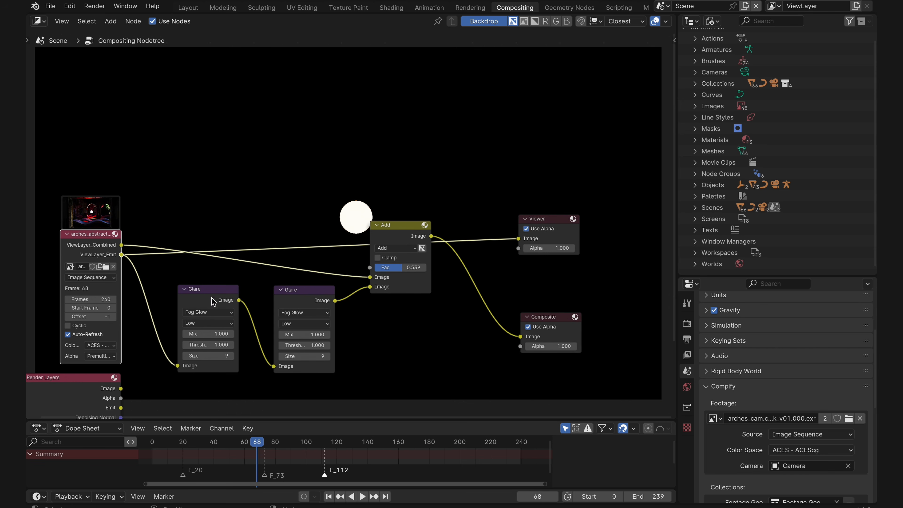
left_click(224, 300, "ctrl+shift")
left_click(316, 296, "ctrl+shift")
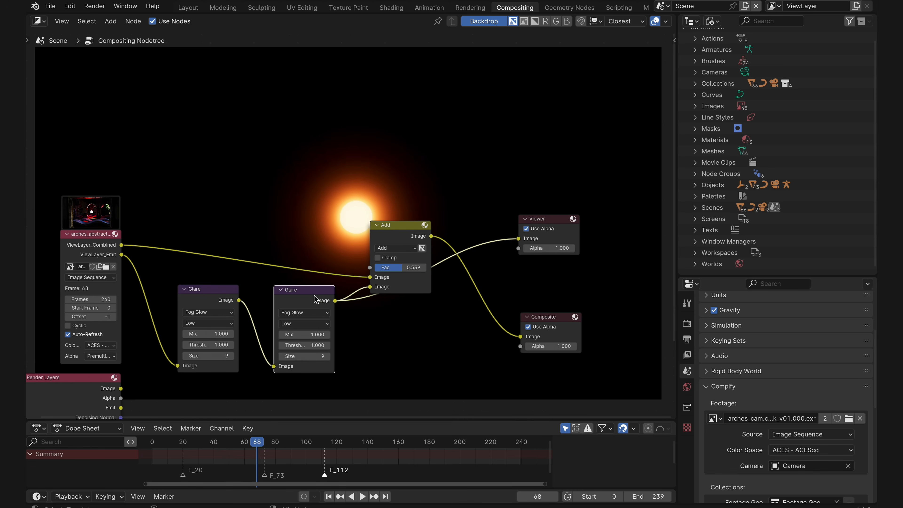
- Try adding a Mix node above the existing Add node and choosing its blend mode, and delete the new node
key("shift+a")
left_click(323, 26)
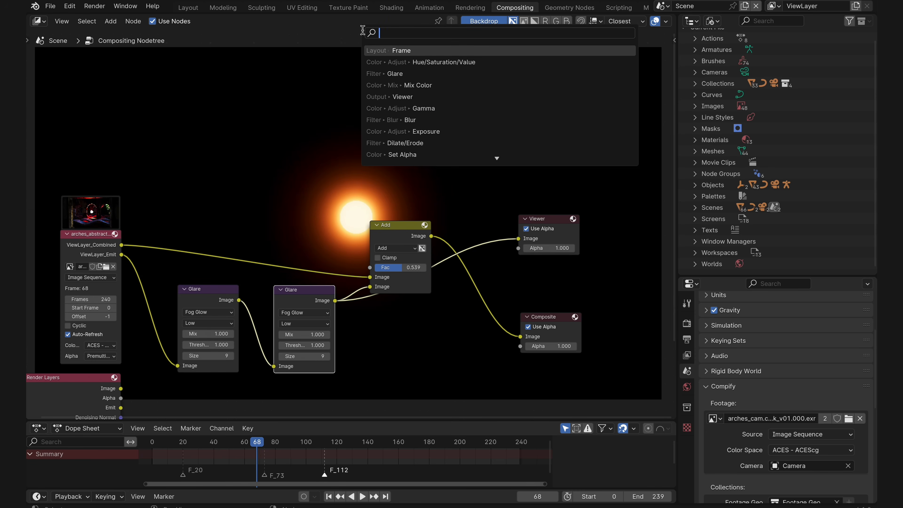
type("mix")
key("Return")
left_click(388, 143)
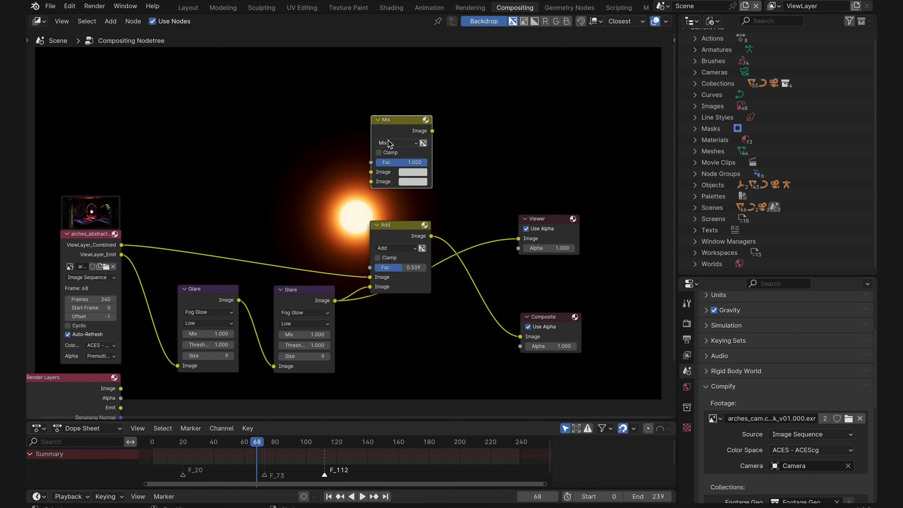
left_click(388, 143)
left_click(404, 246)
left_click(408, 233)
left_click(397, 127)
key("x")
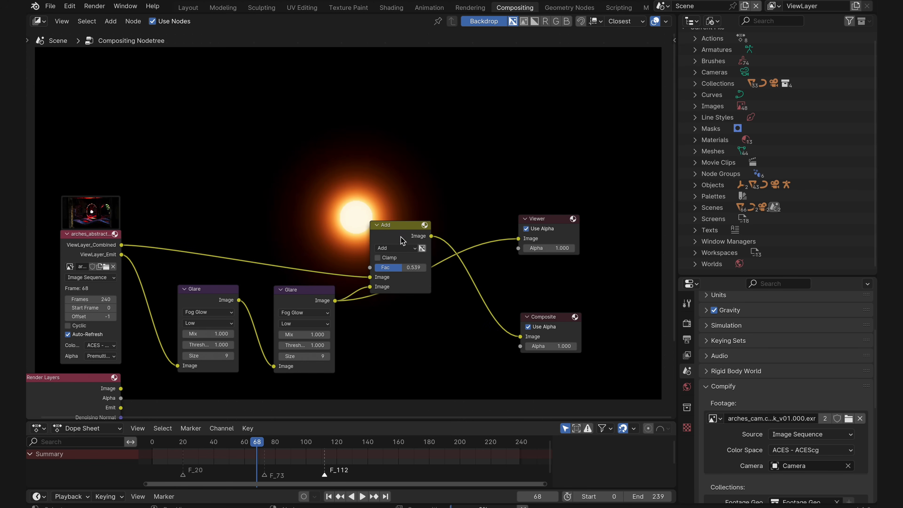
- Move the Add node slightly upward, connect its output to the Viewer and set its Fac to 0.504
left_click_drag(402, 240, 412, 216)
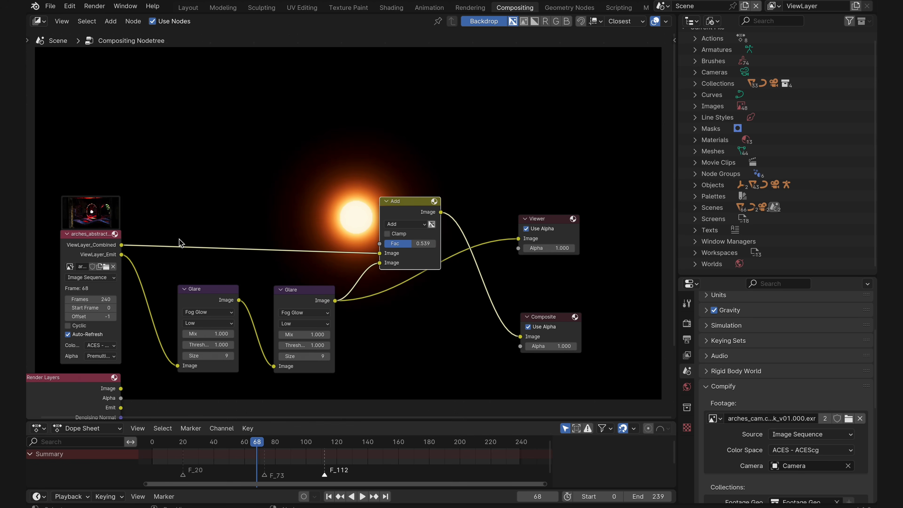
left_click(416, 215, "ctrl+shift")
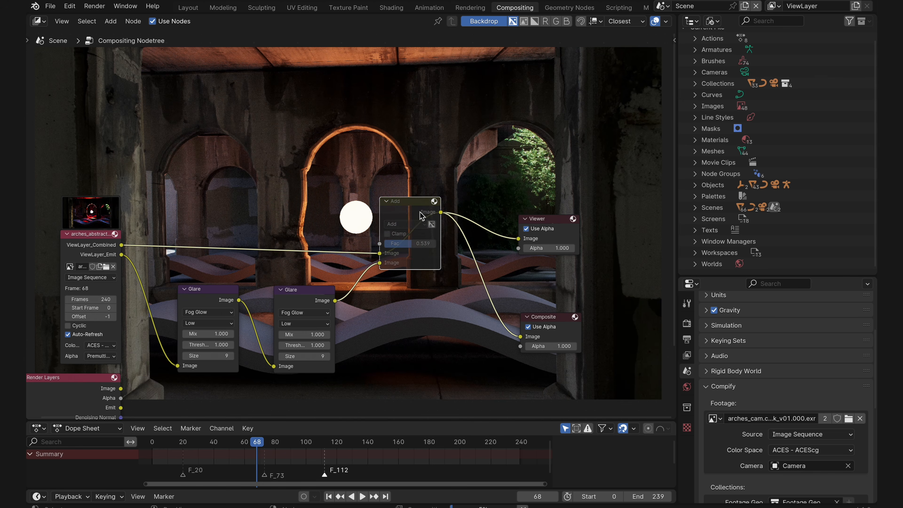
middle_click_drag(418, 215, 469, 236)
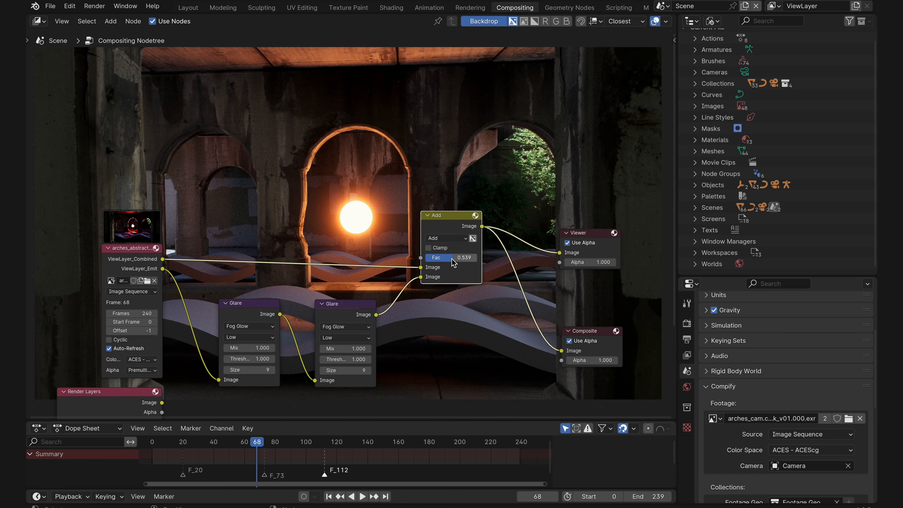
mouse_move(453, 262)
left_mouse_down()
mouse_move(434, 264)
mouse_move(482, 263)
mouse_move(457, 264)
left_mouse_up()
key("Home")
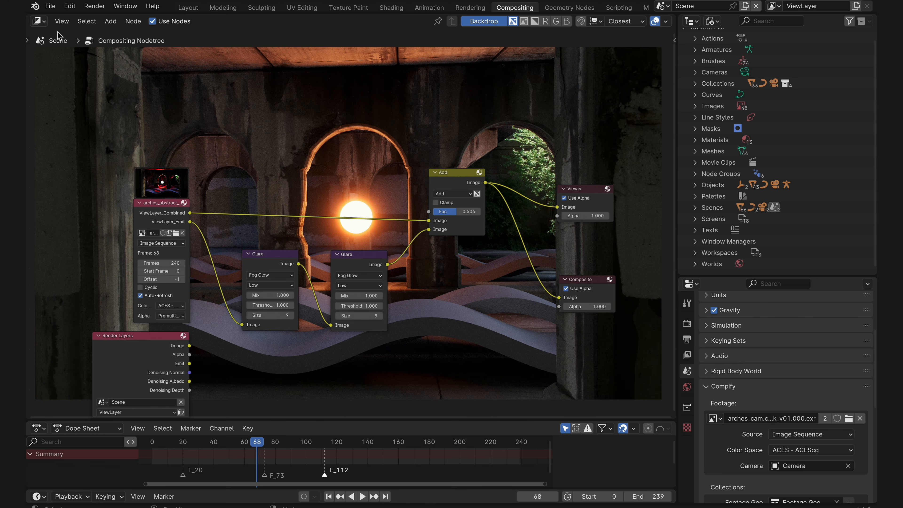
- Open arches_mystery.blend from the arches/projectFiles folder without saving the changes to arches_abstract.blend
left_click(50, 6)
left_click(62, 30)
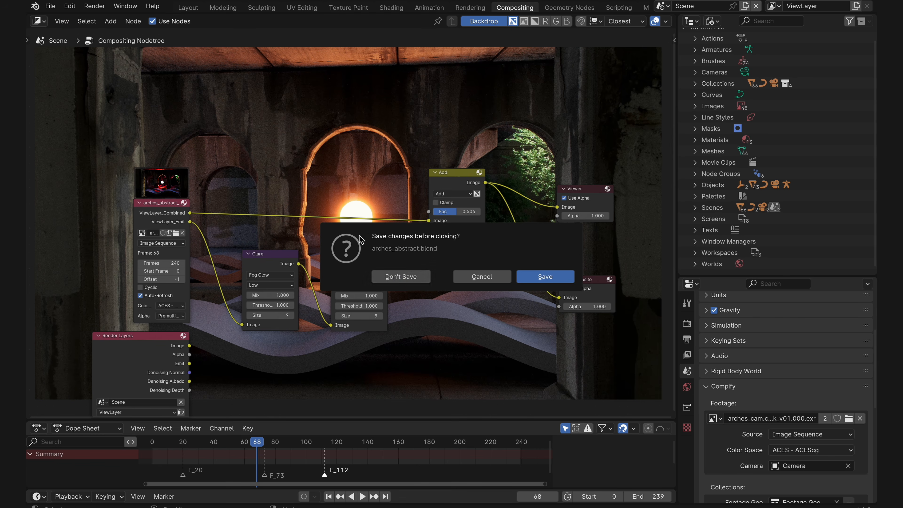
left_click(391, 277)
left_click(313, 144)
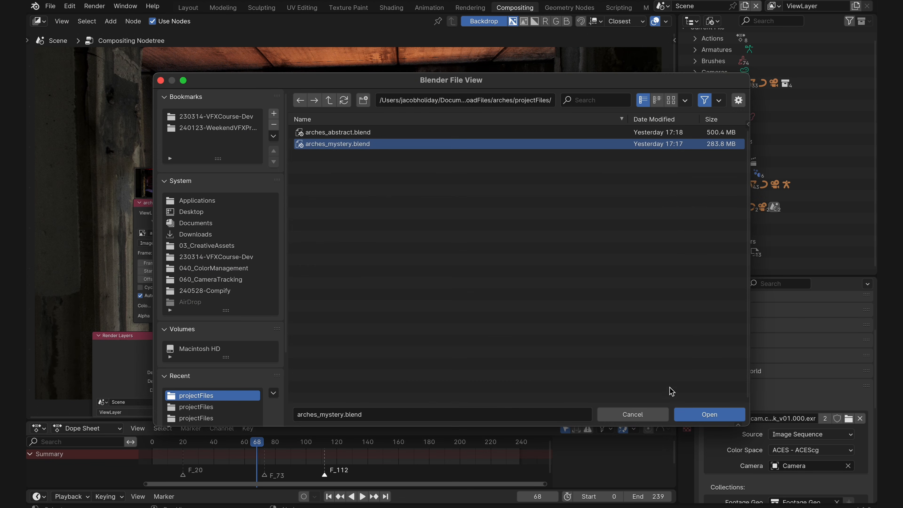
left_click(697, 414)
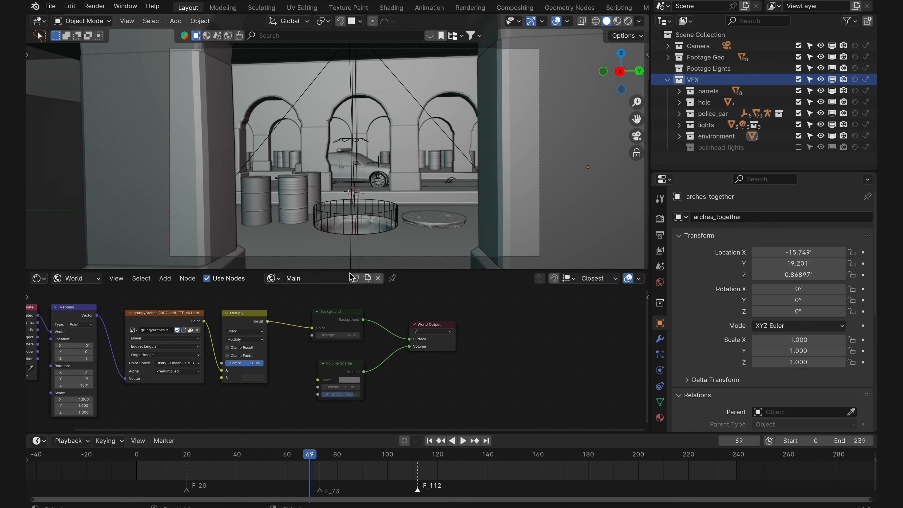
- Switch the viewport to Rendered shading with the camera frame enlarged
scroll(359, 275, "up", 2)
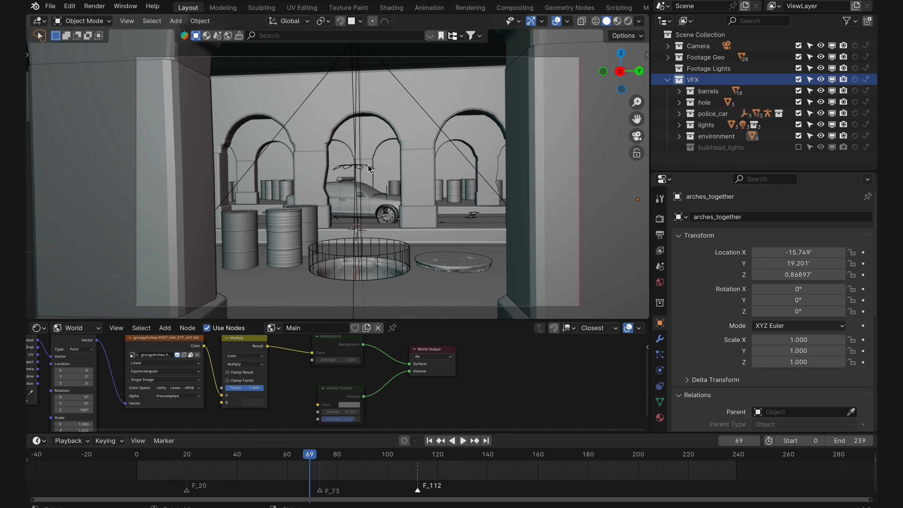
key("z")
left_click(365, 97)
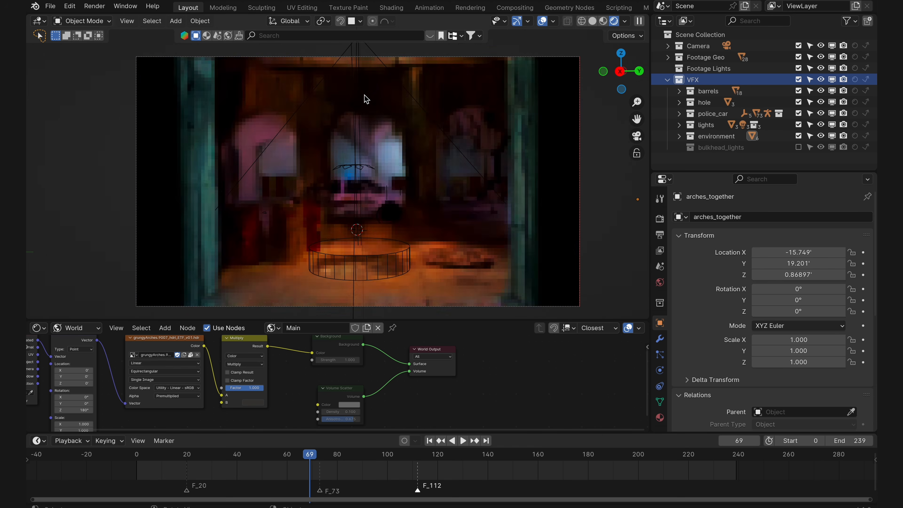
- Try unmuting the Volume Scatter node in the world's node tree, and mute it again
left_click(349, 396)
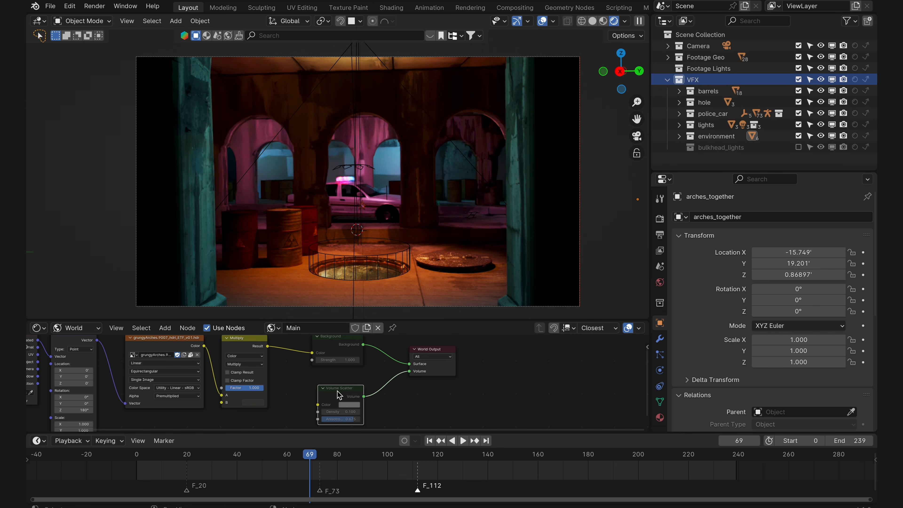
key("m")
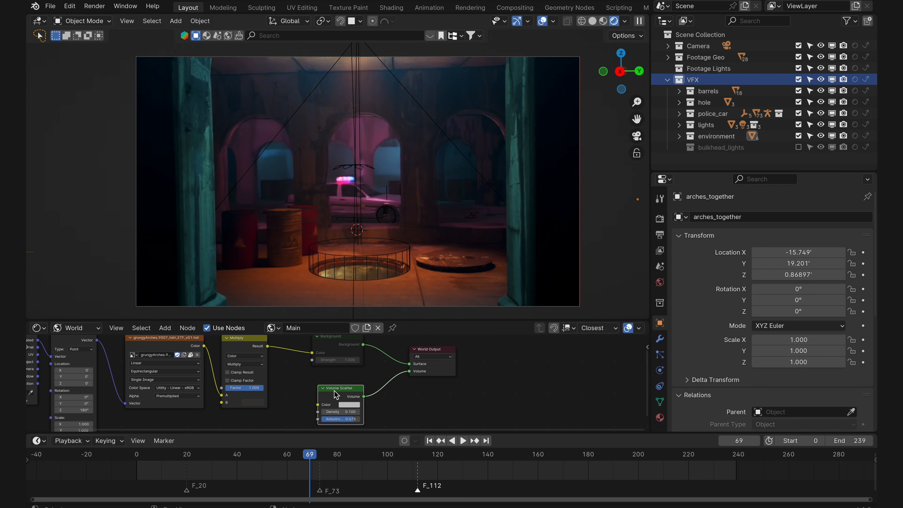
key("m")
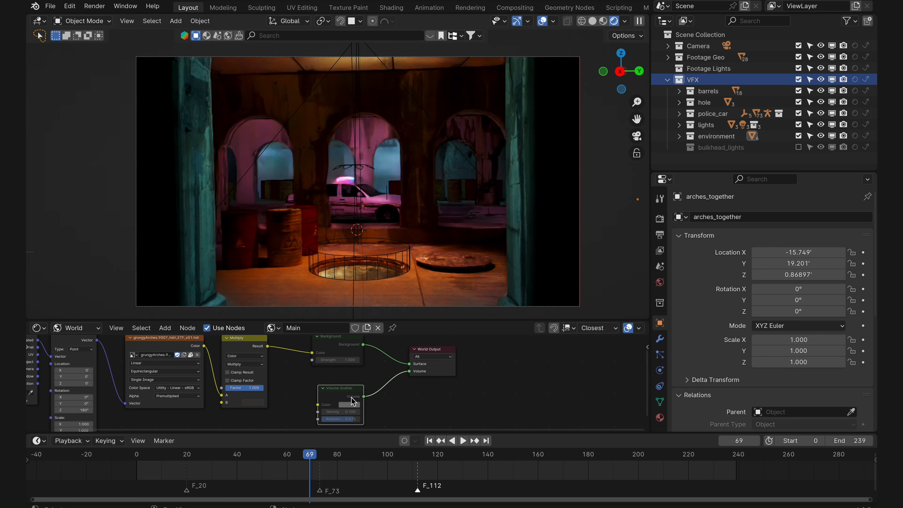
- Select the front barrel, review the Compositing node tree and return to the Layout workspace
left_click(296, 238)
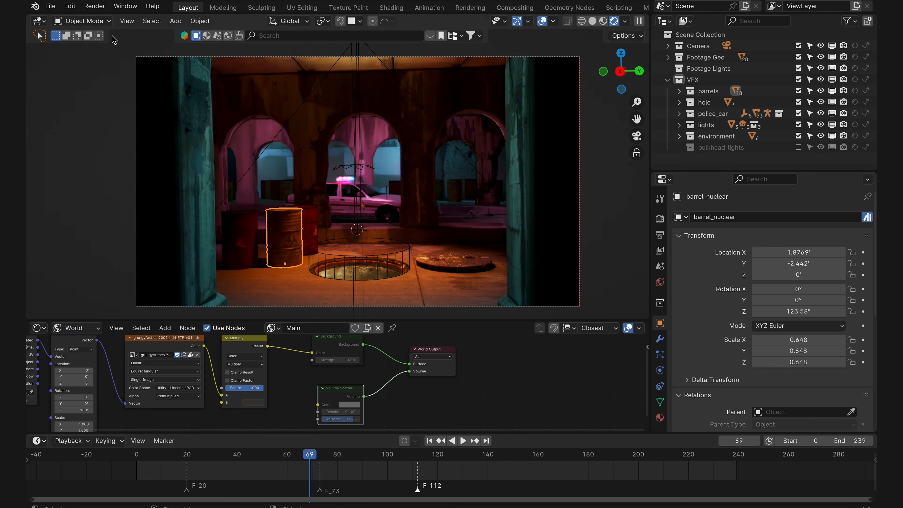
left_click(515, 7)
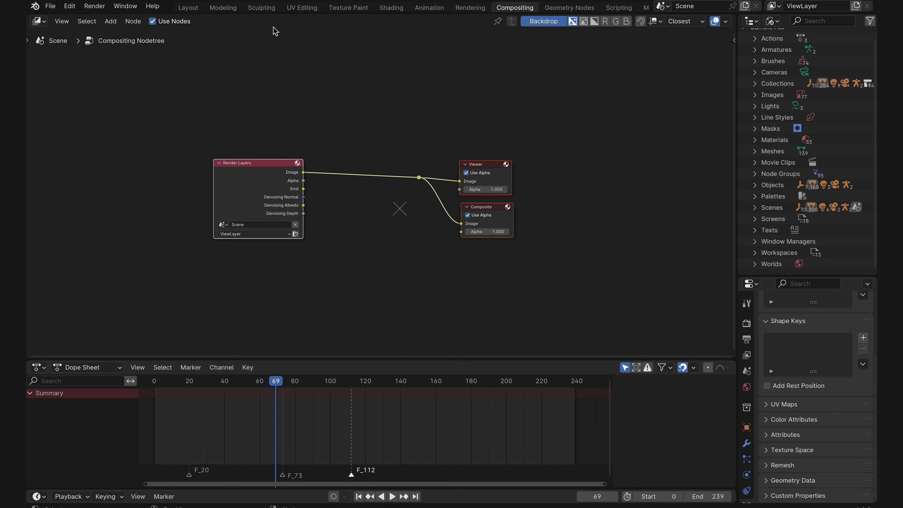
left_click(188, 8)
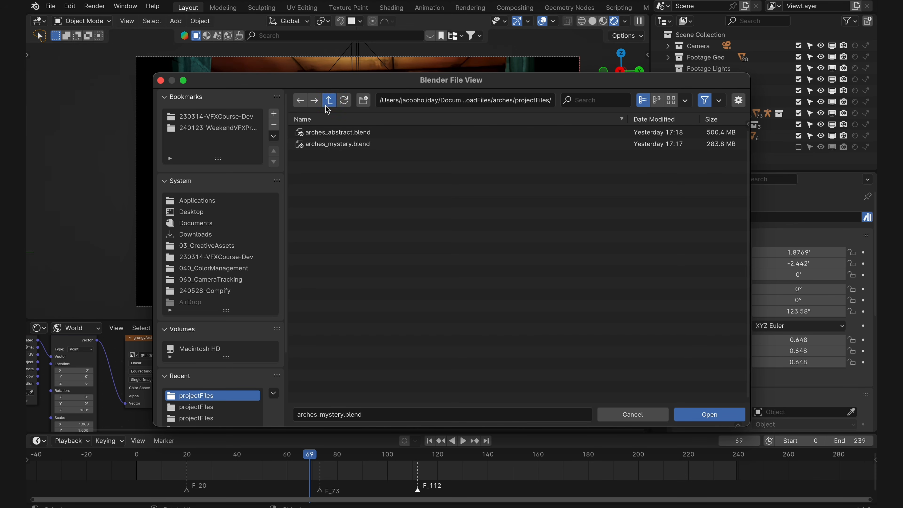
- Open rebels.blend from the rebels/projectFiles folder
left_click(329, 100)
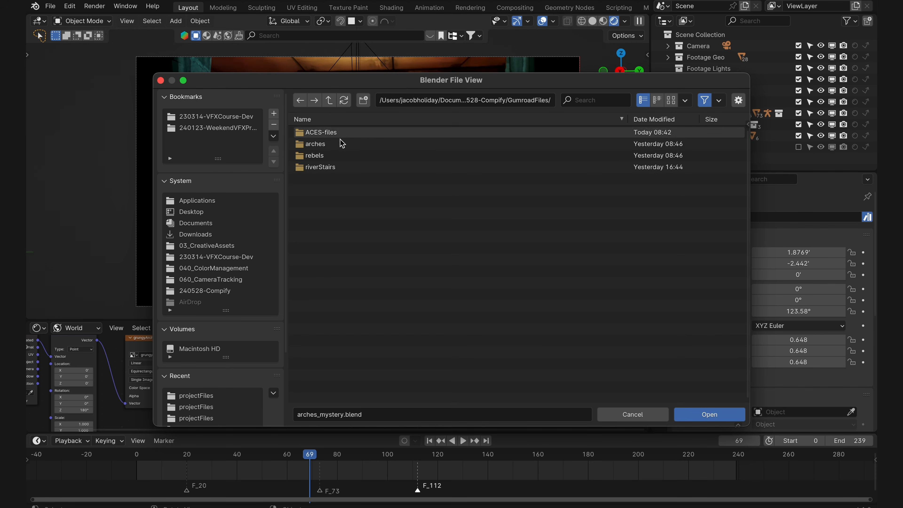
left_click(342, 155)
left_click(340, 144)
left_click(341, 134)
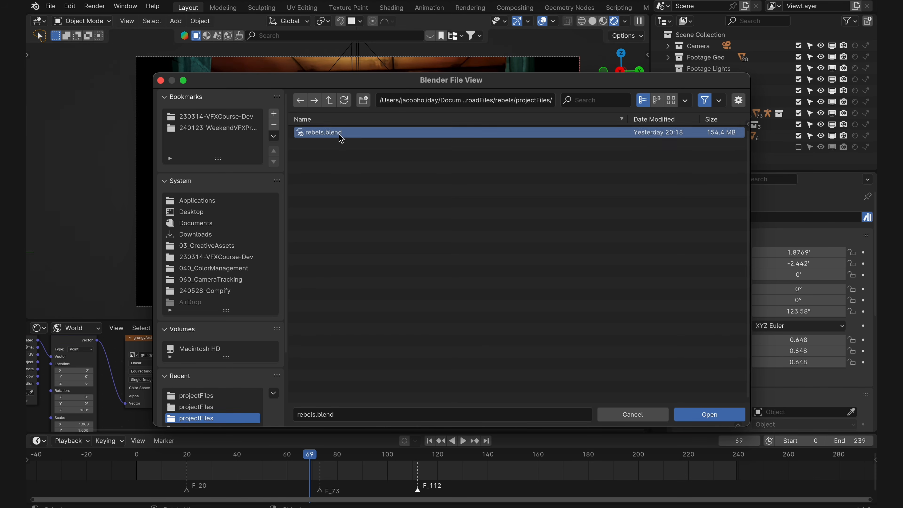
left_click(722, 417)
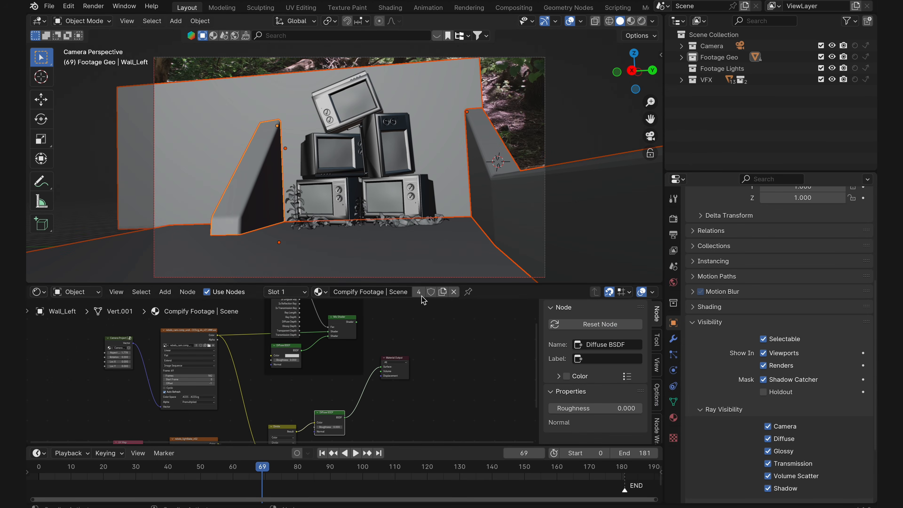
- Switch the viewport to Material Preview shading and view the stack of televisions from another angle
key("z")
left_click(379, 206)
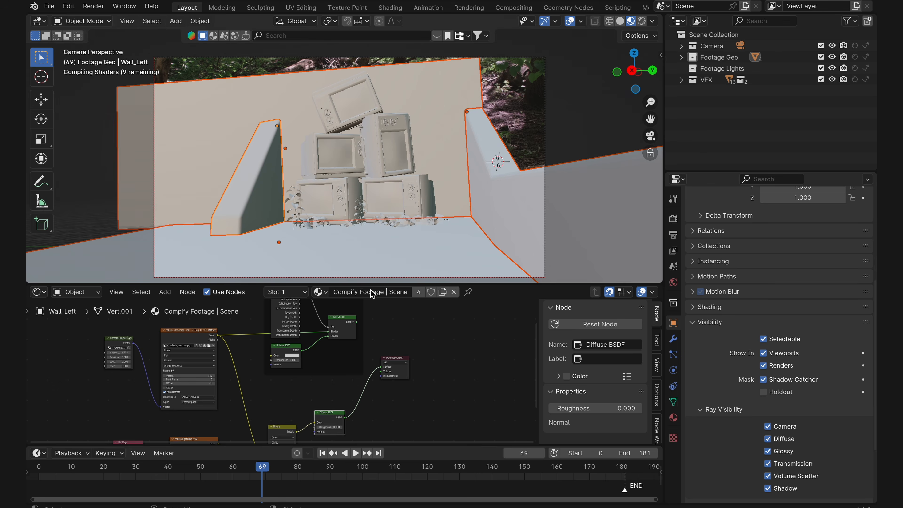
scroll(402, 152, "up", 3)
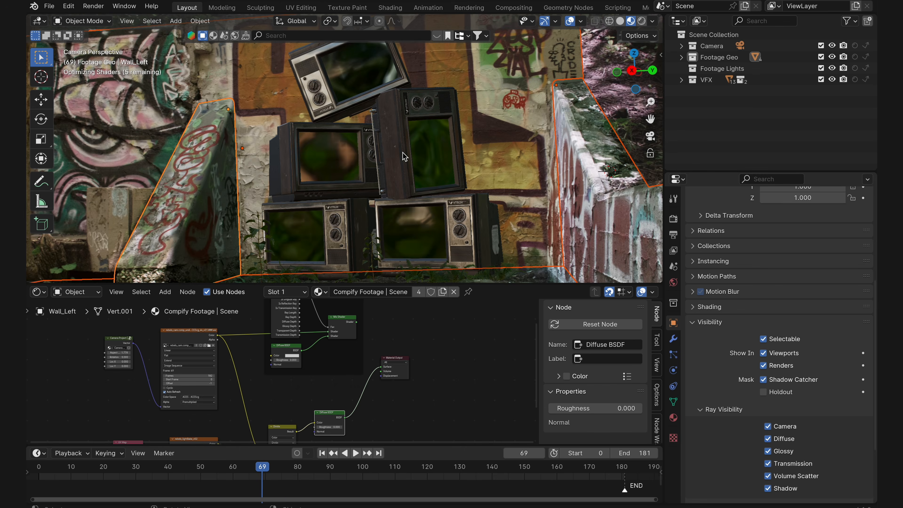
middle_click_drag(403, 152, 459, 146)
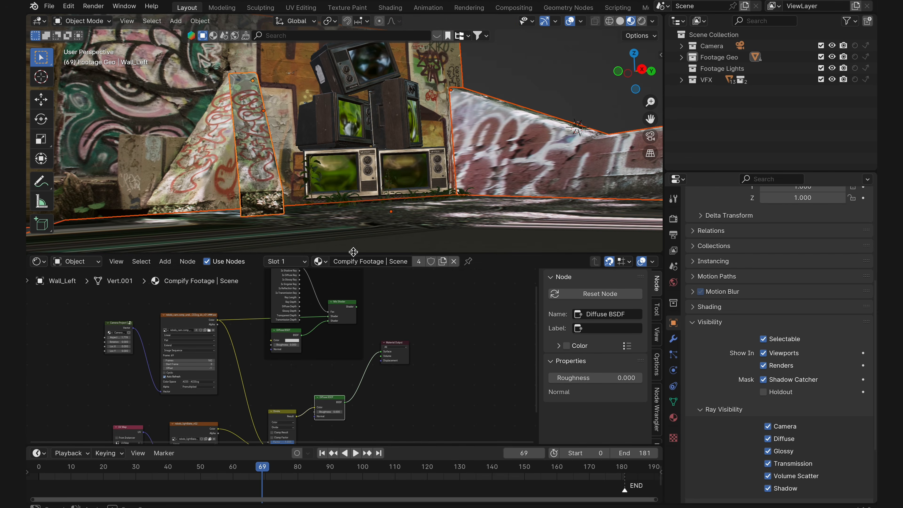
- Enlarge the node editor below the viewport and frame the light bake setup nodes of the Compify Footage material
left_click_drag(346, 284, 351, 254)
middle_click_drag(350, 299, 350, 324)
left_click_drag(251, 295, 372, 370)
middle_click_drag(361, 363, 381, 343, "ctrl")
key("shift+a")
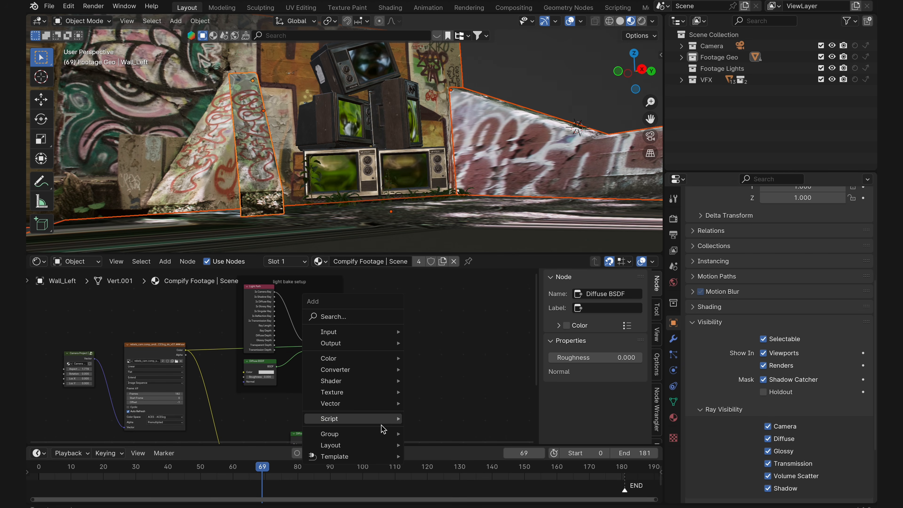
mouse_move(384, 438)
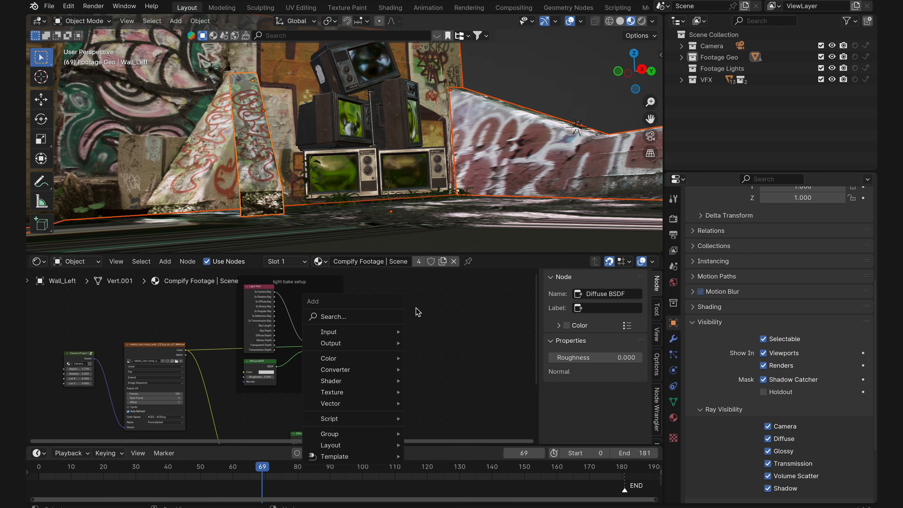
key("Escape")
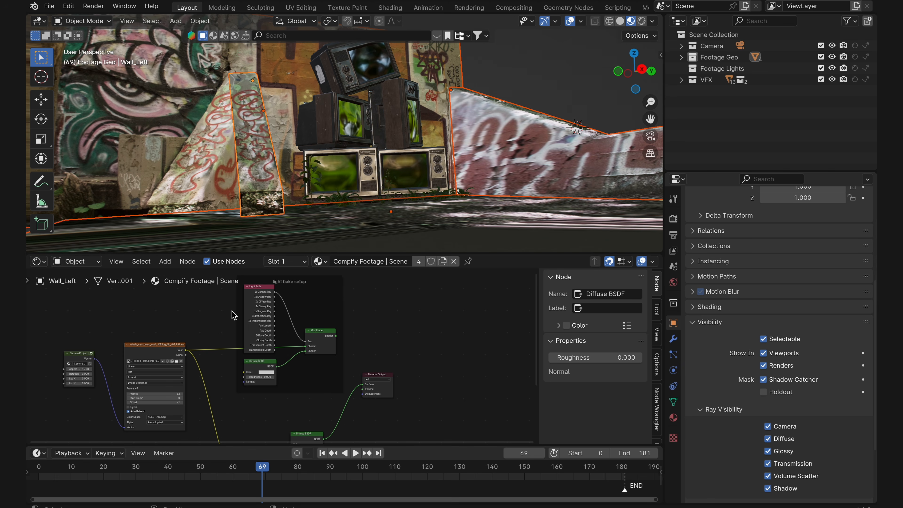
- Select the light bake setup nodes and move the Material Output node farther away from their frame
left_click_drag(218, 300, 345, 381)
scroll(345, 380, "down", 2)
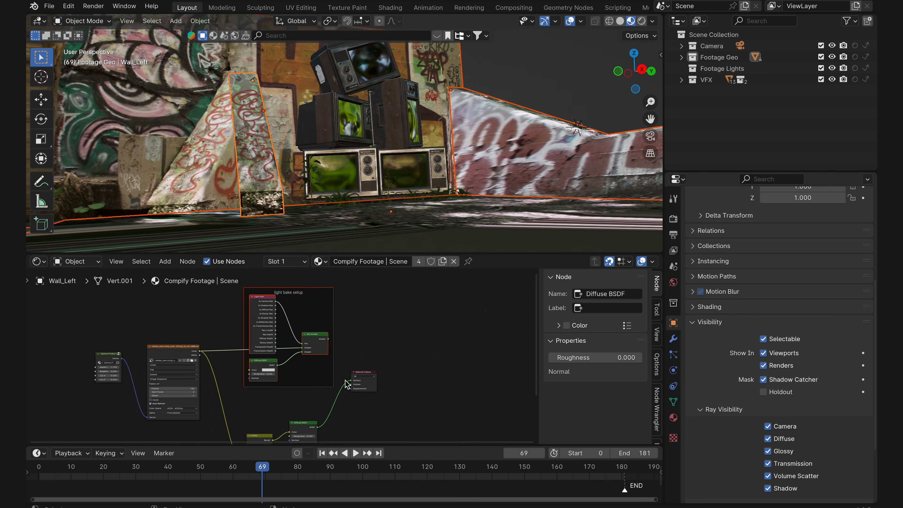
scroll(345, 381, "up", 4)
left_click_drag(410, 391, 415, 395)
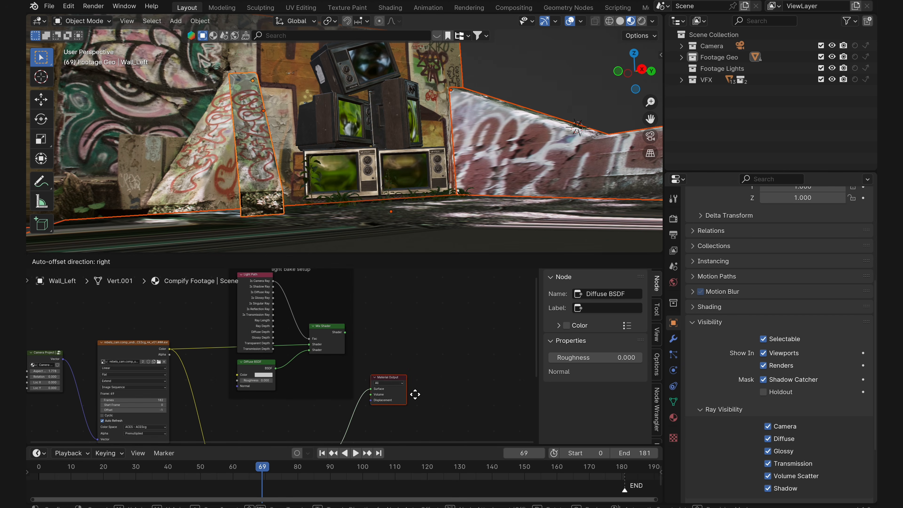
left_click(476, 374)
- Preview the footage Image Texture and the Divide node on the walls, and reconnect the Diffuse BSDF to the Material Output
scroll(380, 396, "down", 4)
middle_click_drag(381, 396, 389, 357)
left_click(226, 320, "ctrl+shift")
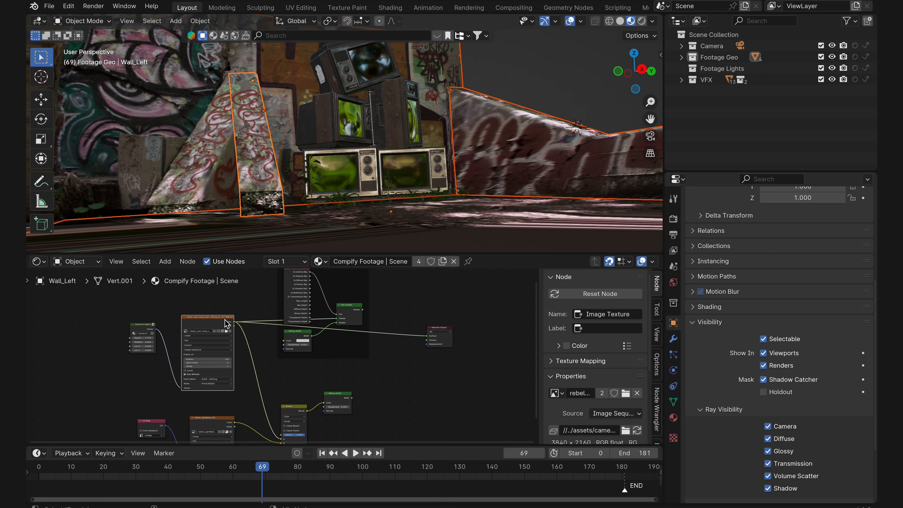
middle_click_drag(326, 215, 272, 245)
middle_click_drag(296, 388, 291, 351)
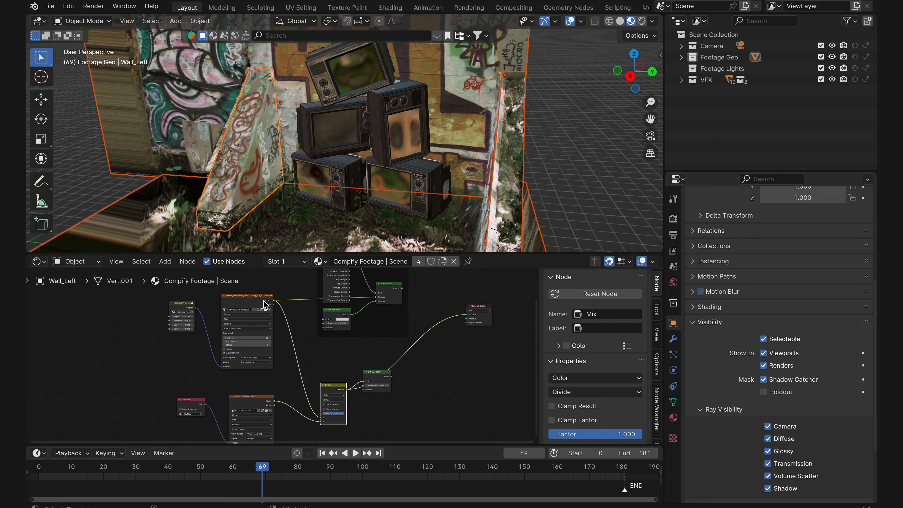
left_click(335, 391, "ctrl+shift")
left_click(385, 381)
scroll(386, 381, "up", 3)
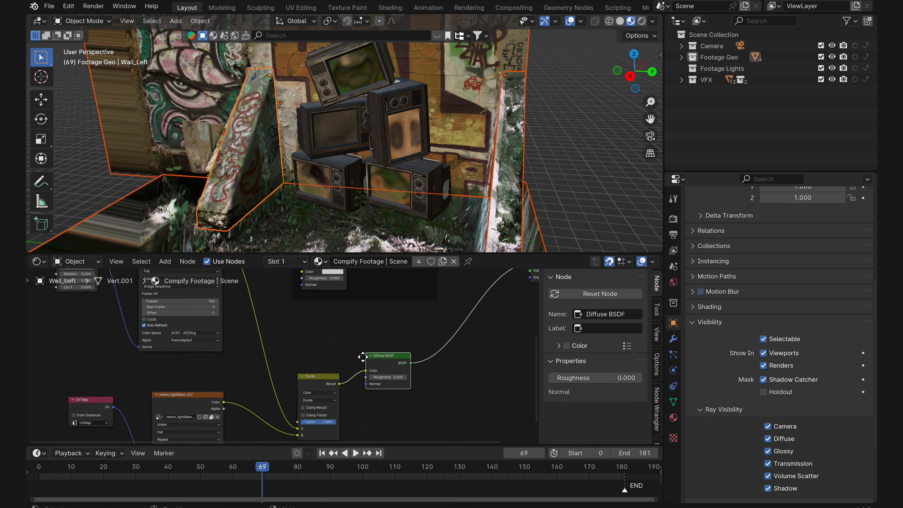
- Hide the node editor's sidebar and switch the viewport to Rendered shading, facing the stack of televisions
key("n")
scroll(405, 363, "down", 2)
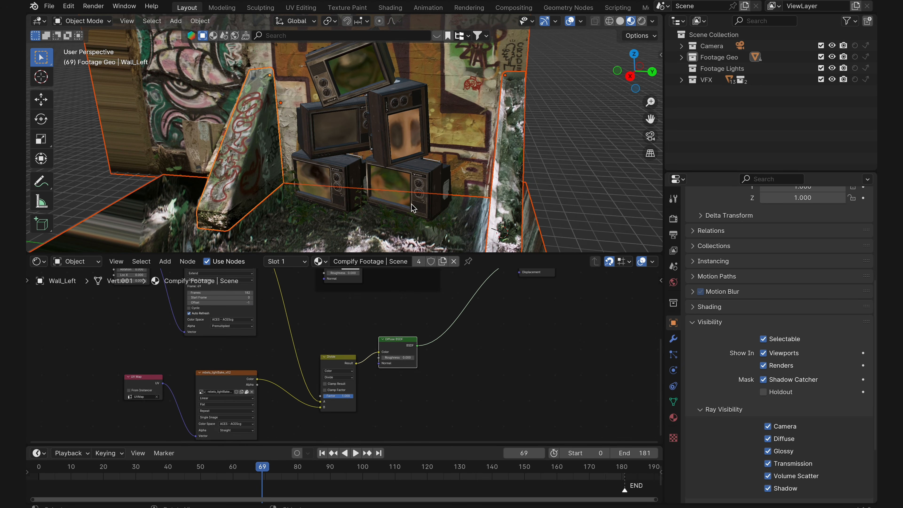
middle_click_drag(411, 202, 414, 182)
key("z")
left_click(421, 127)
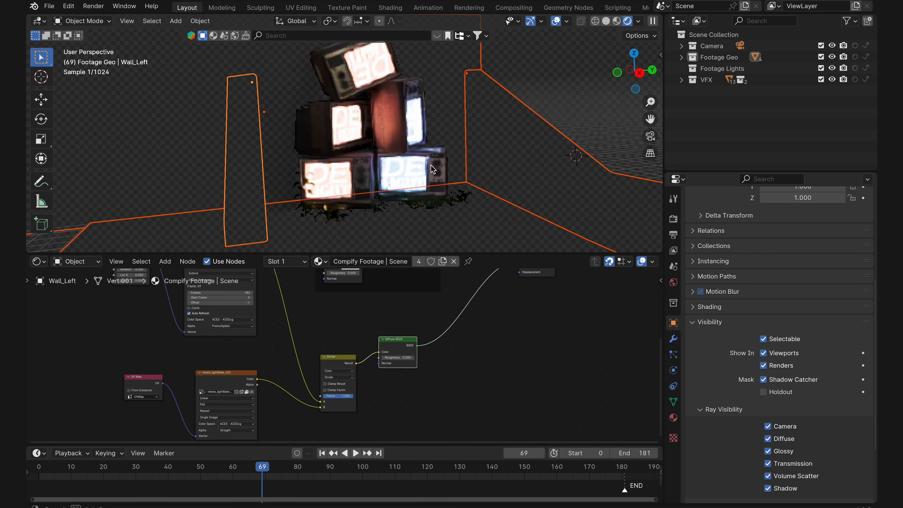
middle_click_drag(432, 169, 405, 103)
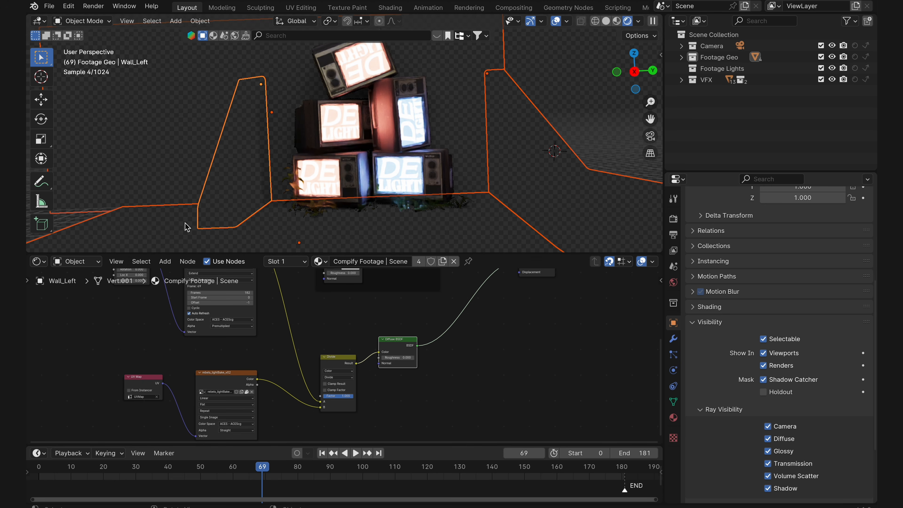
- Turn off Shadow Catcher for Wall_Left and copy that setting to the other selected Footage Geo objects
left_click(681, 57)
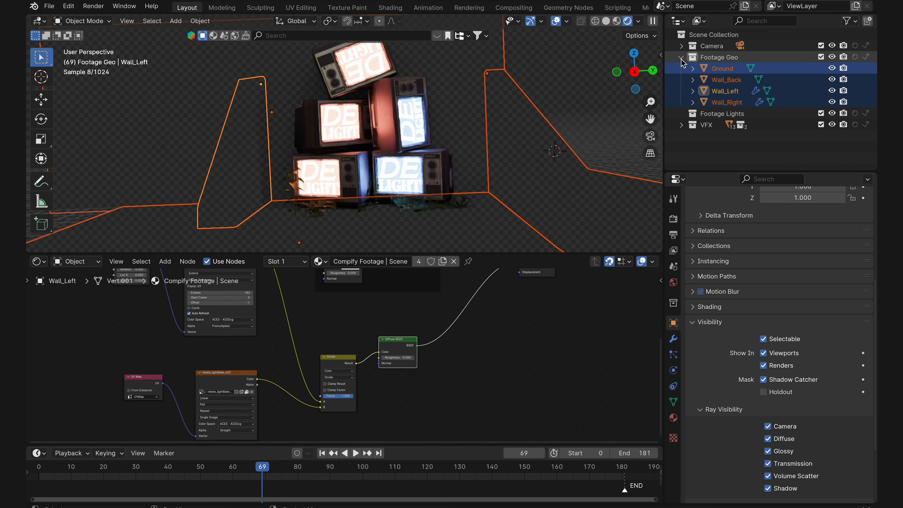
left_click_drag(481, 254, 487, 376)
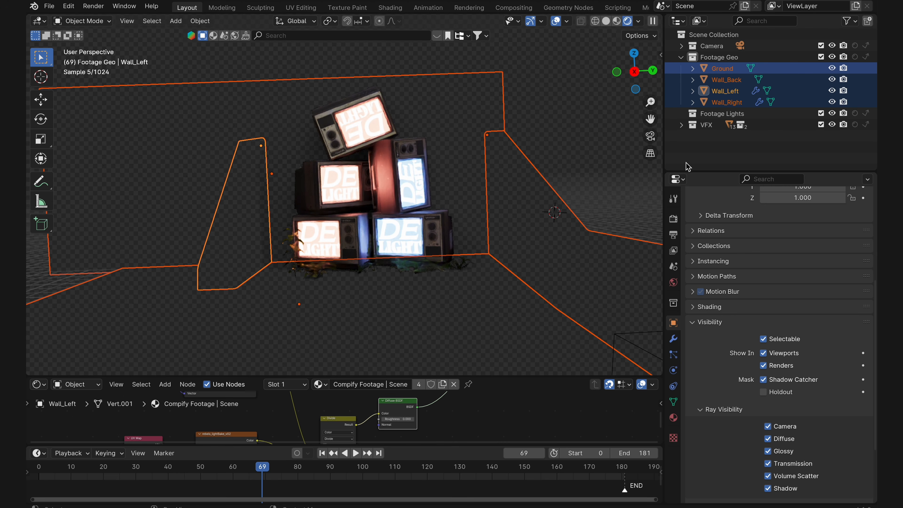
left_click(763, 380)
right_click(764, 381)
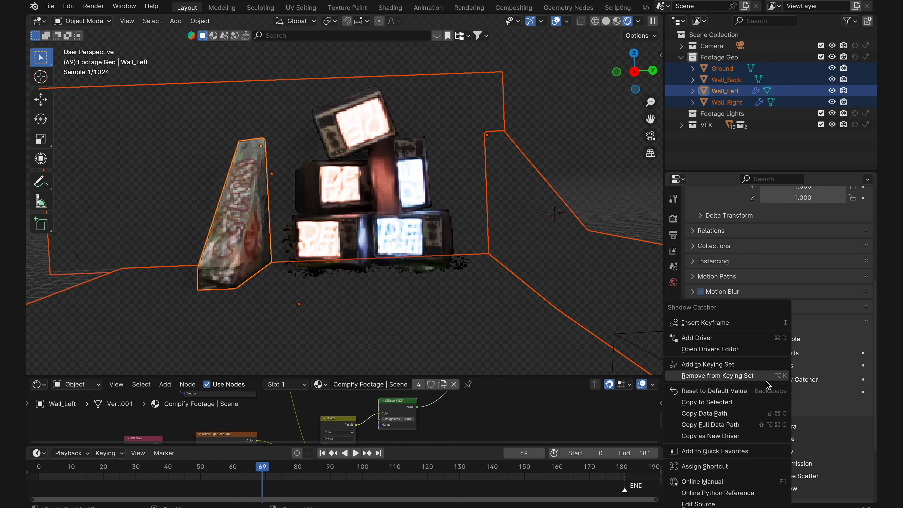
left_click(762, 402)
middle_click_drag(279, 198, 313, 230)
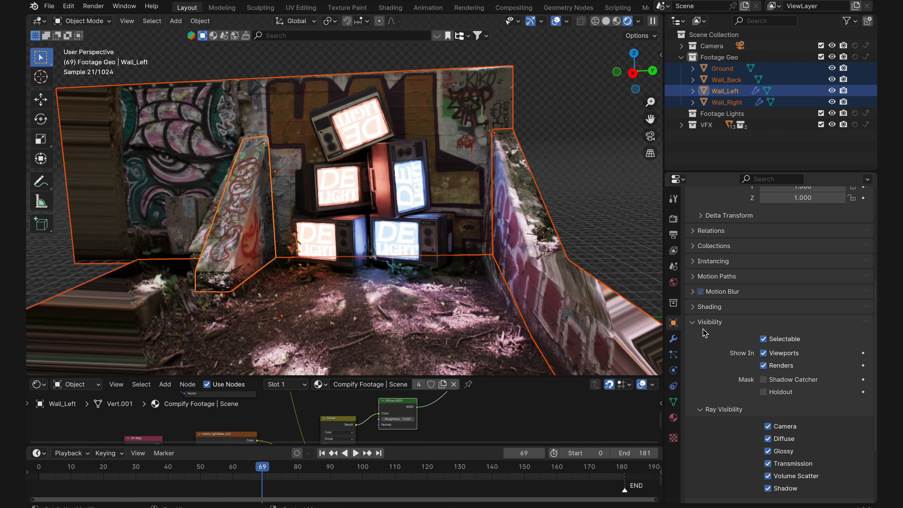
- Re-enable Shadow Catcher on Wall_Left and copy it to the other selected footage objects
left_click(769, 379)
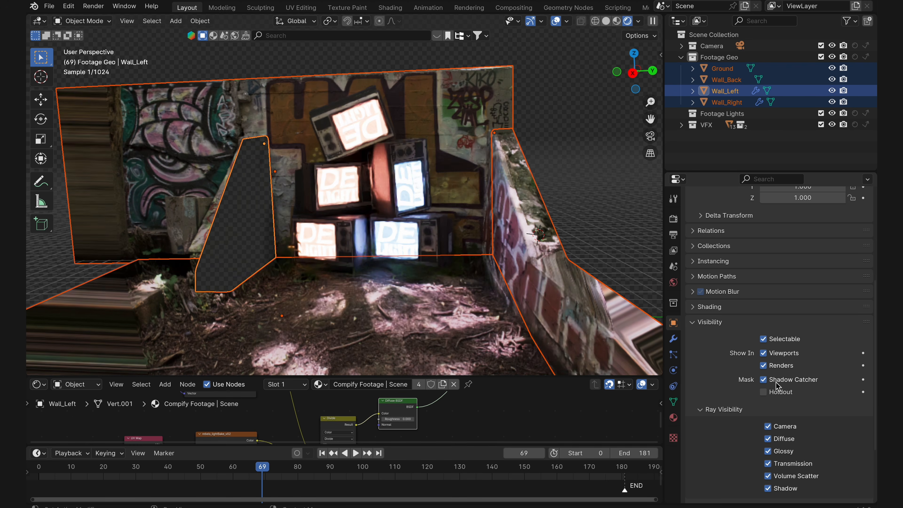
right_click(776, 380)
left_click(777, 380)
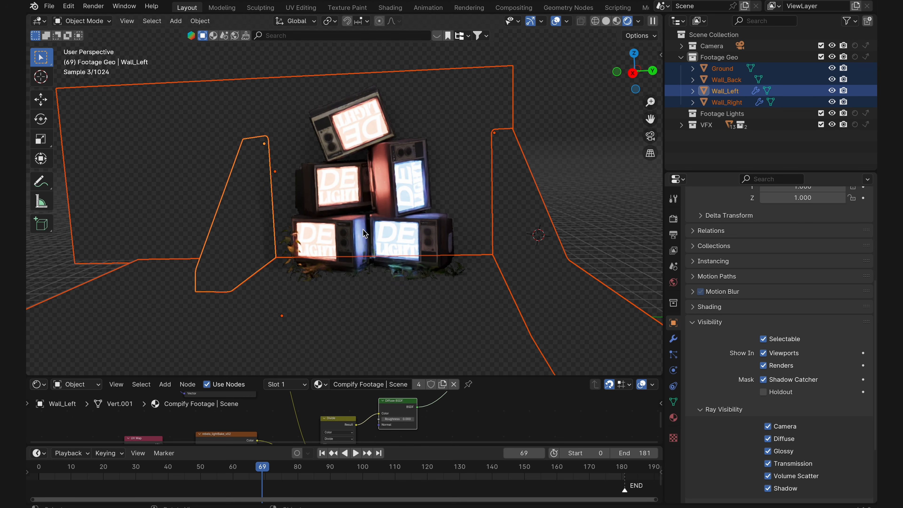
- Check the view layer's Shadow Catcher pass and display the Shadow Catcher render pass in the viewport through the camera
left_click(674, 251)
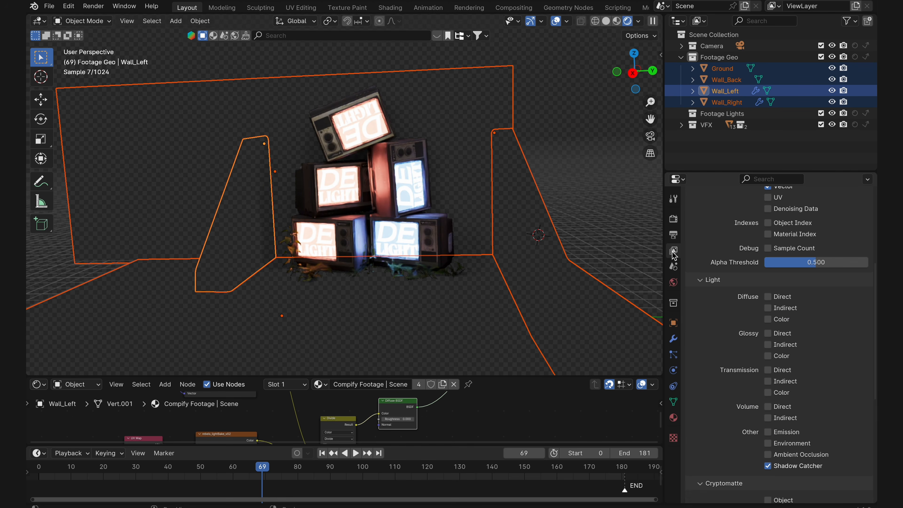
scroll(725, 383, "down", 5)
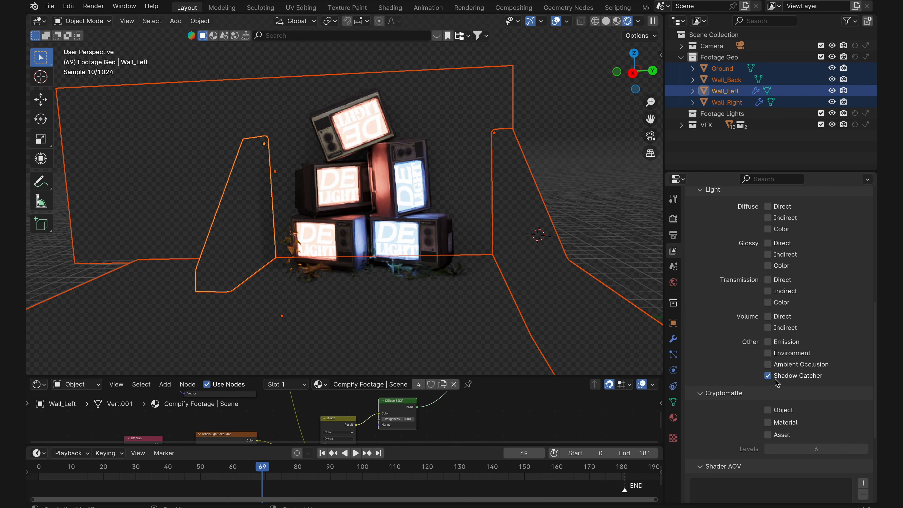
left_click(639, 21)
left_click(619, 159)
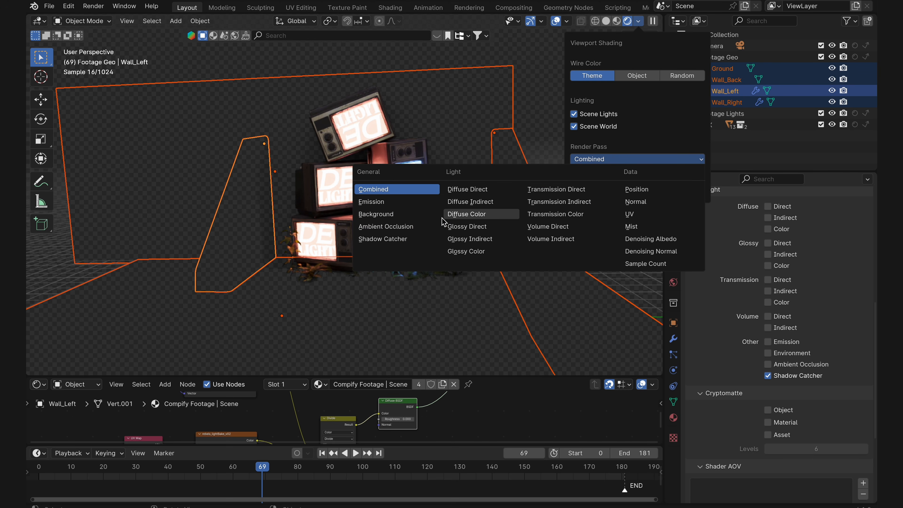
left_click(383, 239)
key("KP_0")
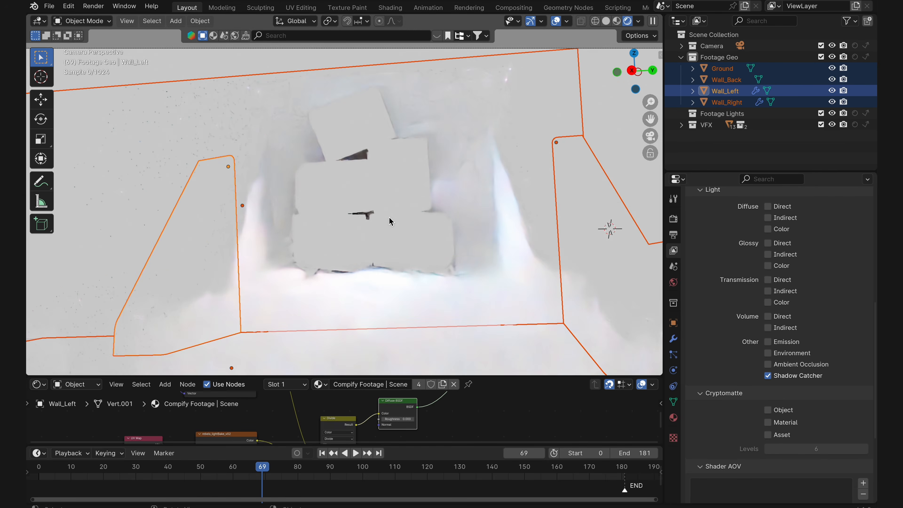
middle_click_drag(385, 215, 389, 190, "shift")
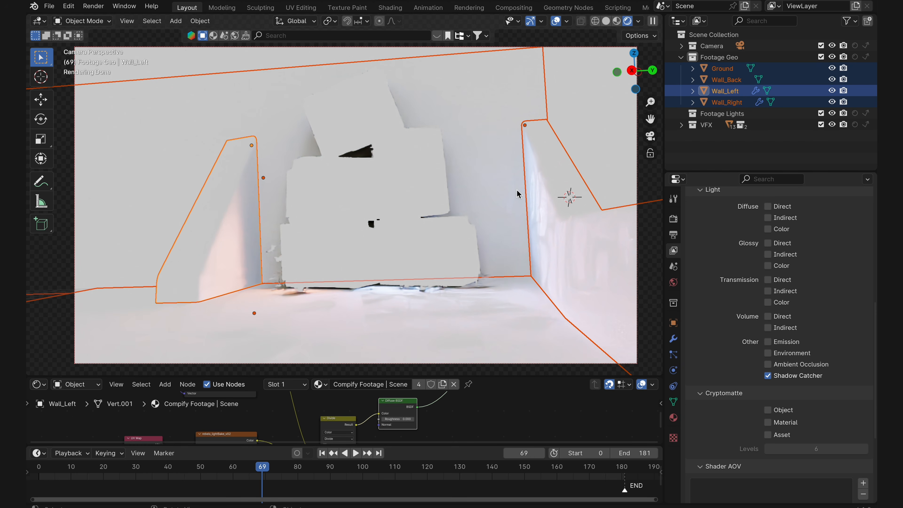
- In the Compositing workspace, preview the upper Scale node and the rendered image sequence's shadow catcher output on the backdrop
left_click(514, 8)
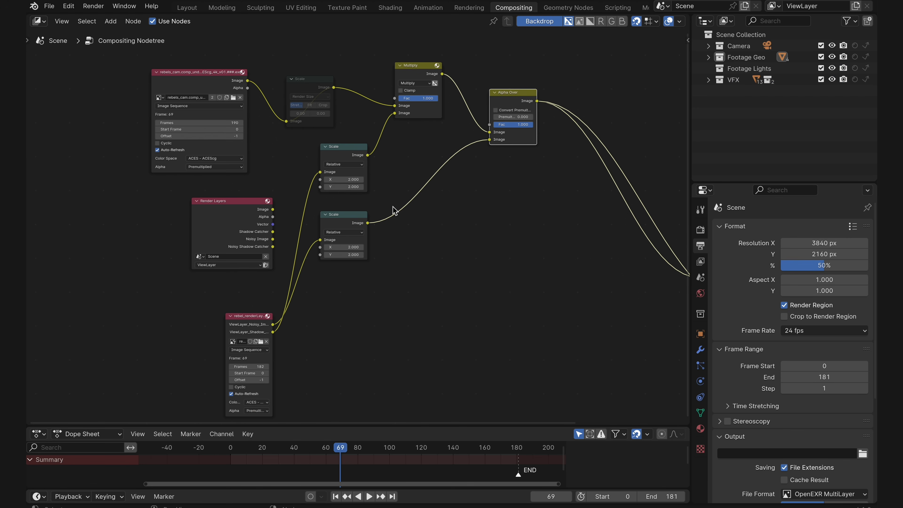
left_click(352, 154, "ctrl+shift")
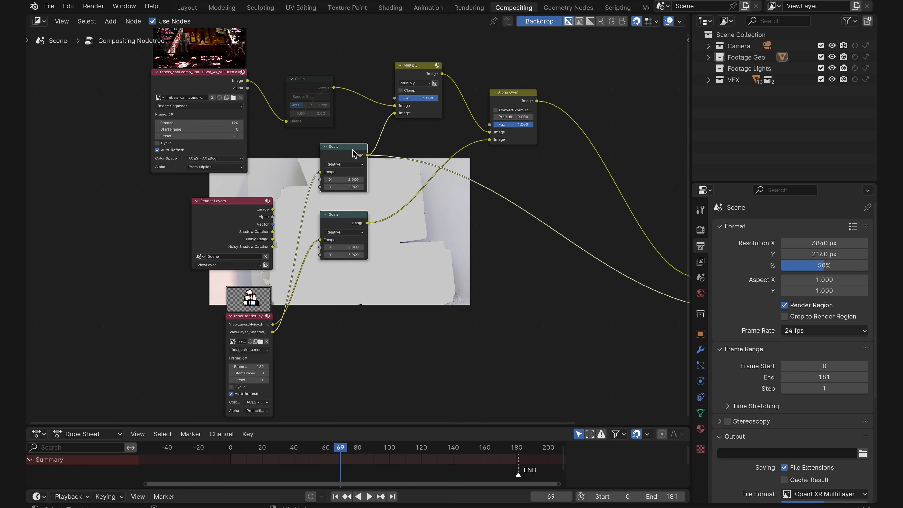
left_click(273, 333, "ctrl+shift")
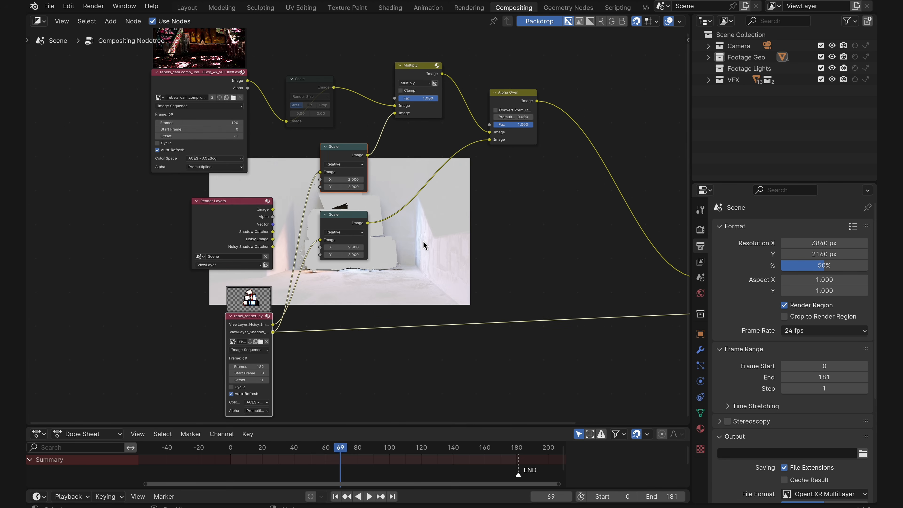
middle_click_drag(423, 245, 342, 209)
mouse_move(152, 285)
left_mouse_down()
mouse_move(177, 301)
mouse_move(154, 277)
left_mouse_up()
key("v")
key("alt+v")
key("alt+v")
key("alt+v")
key("alt+v")
key("alt+v")
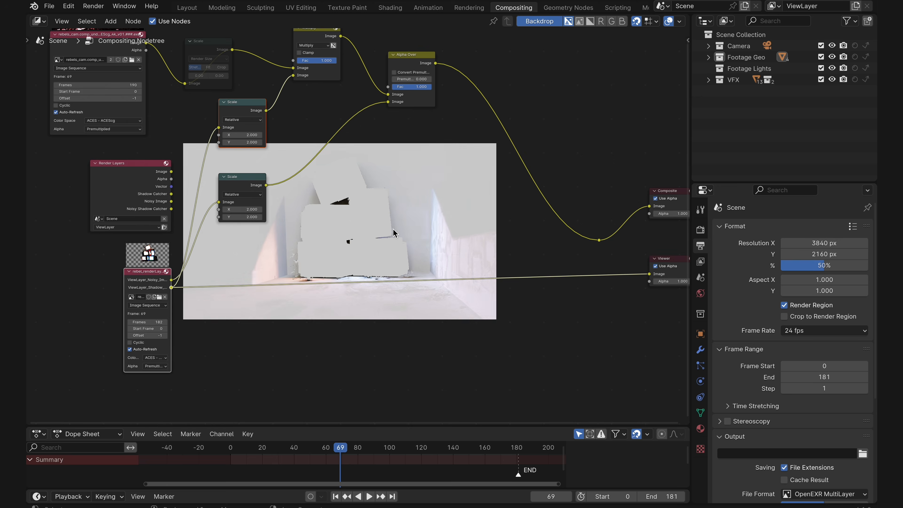
- Compare the shadow catcher pass before and after the upper Scale node on the backdrop
middle_click_drag(355, 172, 337, 230)
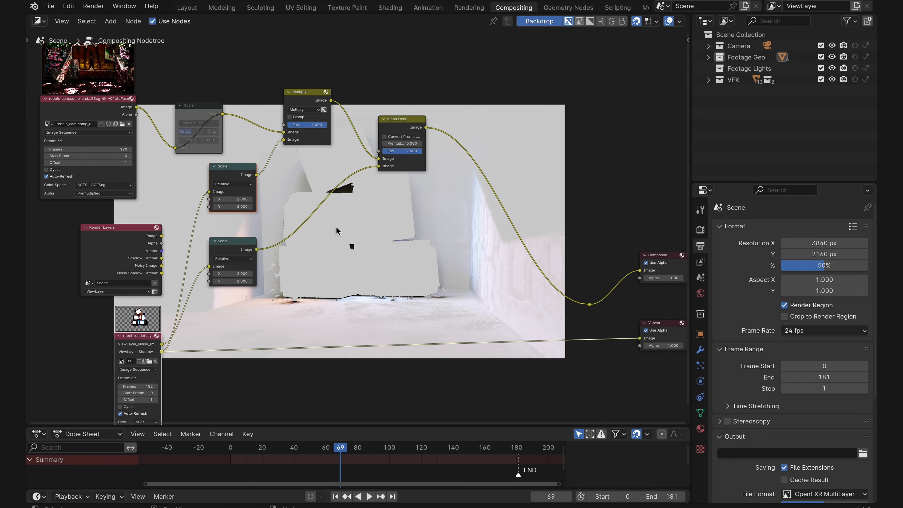
left_click(242, 175, "ctrl+shift")
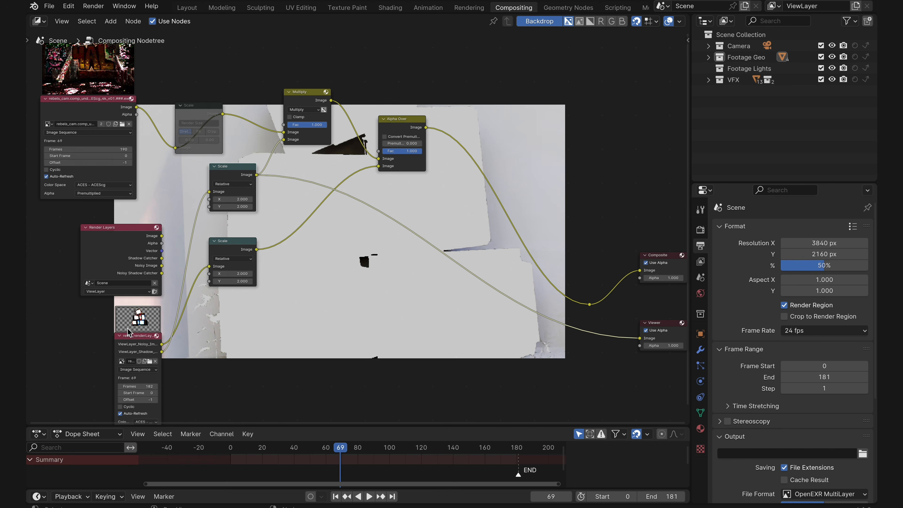
left_click(158, 353, "ctrl+shift")
left_click(246, 176, "ctrl+shift")
- Nudge the camera footage image node and examine how it feeds into the Multiply node
left_click(114, 114)
key("g")
left_click(127, 104)
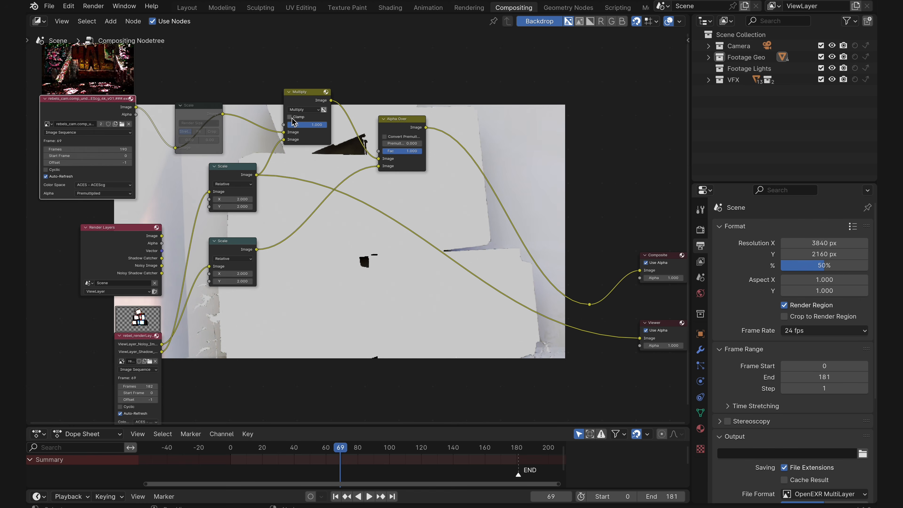
scroll(292, 98, "up", 2)
middle_click_drag(292, 99, 352, 190)
mouse_move(354, 157)
left_mouse_down()
mouse_move(369, 163)
mouse_move(358, 161)
left_mouse_up()
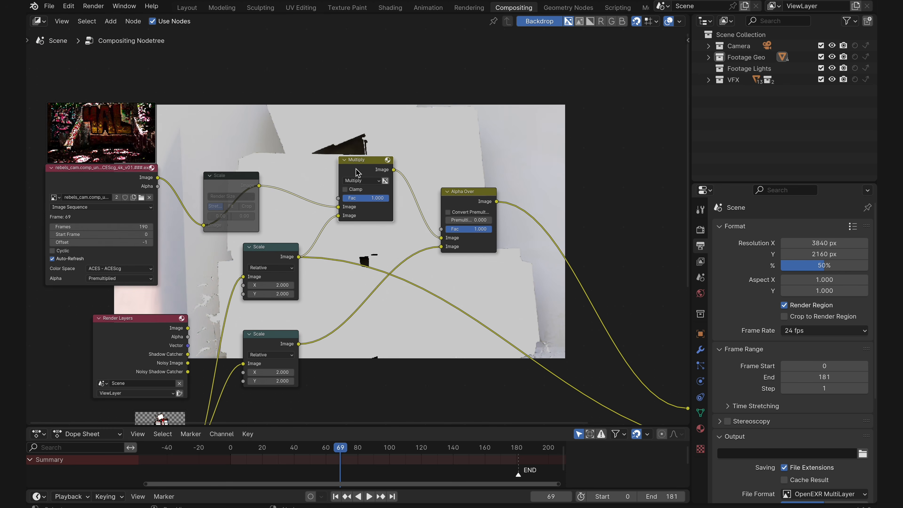
left_click(137, 175)
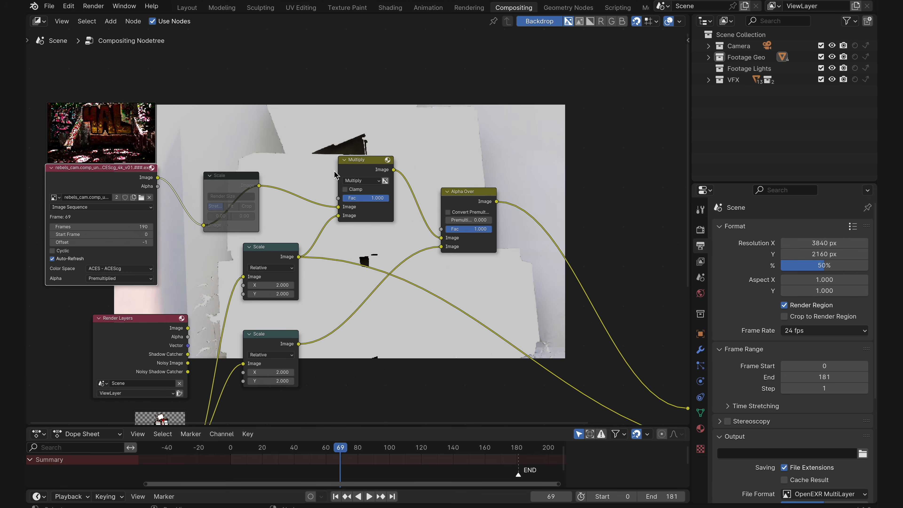
- Try adding a Mix Color node above the Multiply node and choosing its blend mode, and delete the node again
key("shift+a")
left_click(369, 117)
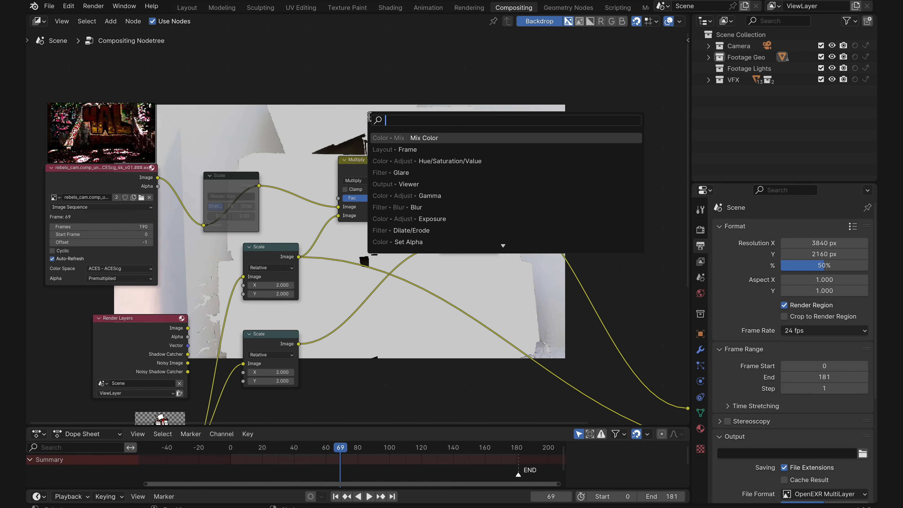
key("Return")
left_click(378, 89)
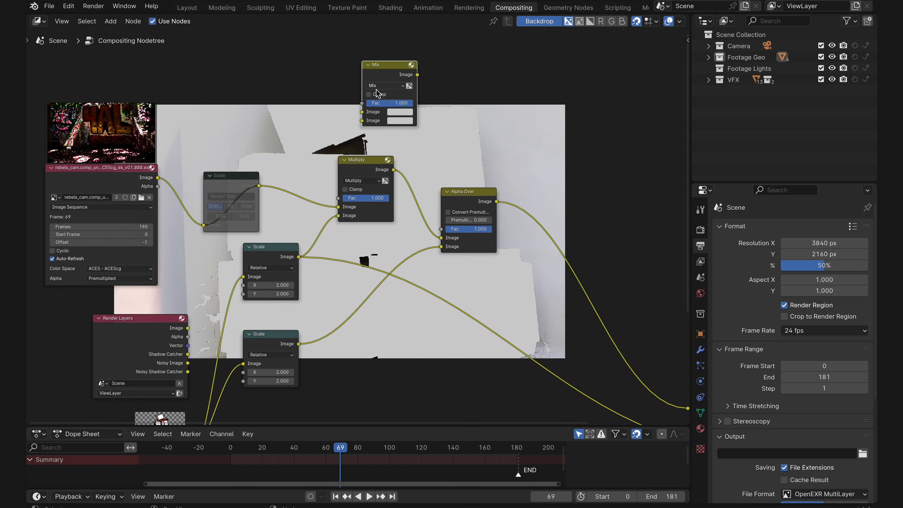
left_click(378, 87)
left_click(377, 126)
key("x")
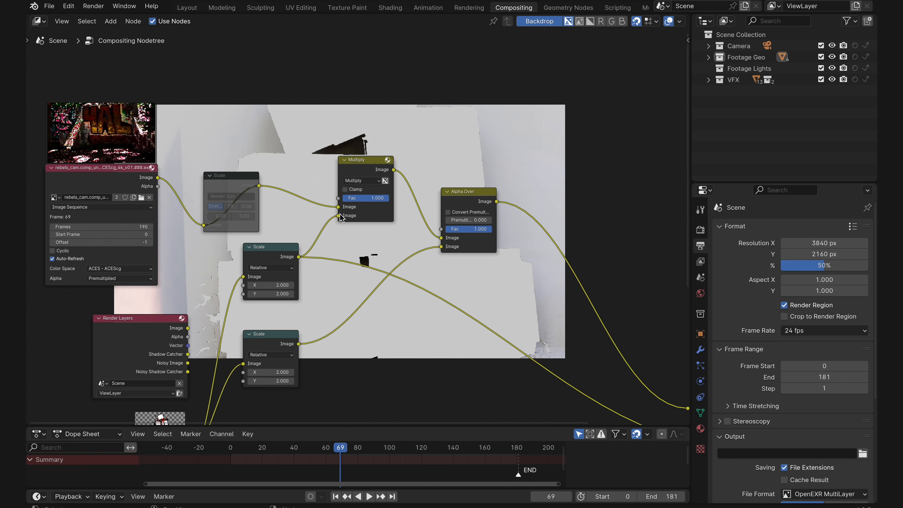
- Preview the Multiply node's output and shrink the backdrop to show more of the image
left_click(367, 168, "ctrl+shift")
key("v")
key("v")
key("v")
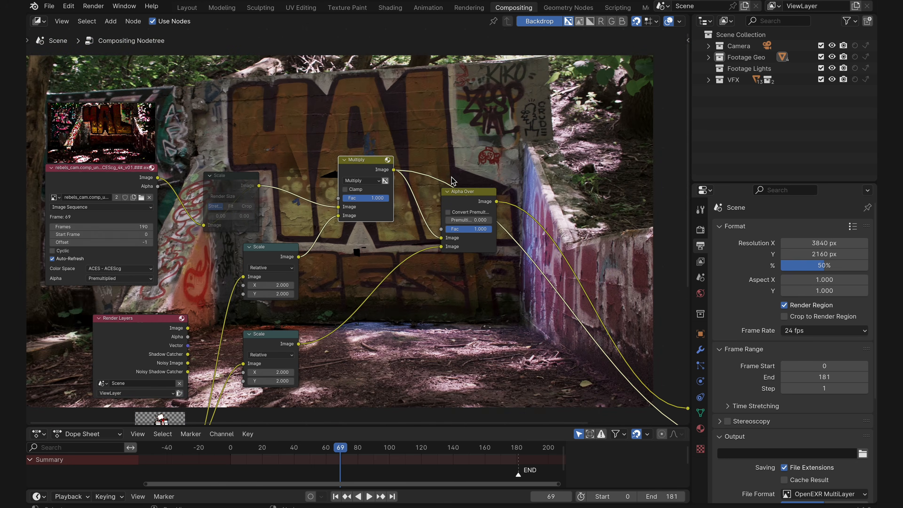
- Toggle muting of the Multiply node repeatedly to compare the footage with and without the shadow catcher pass
middle_click_drag(433, 159, 417, 275)
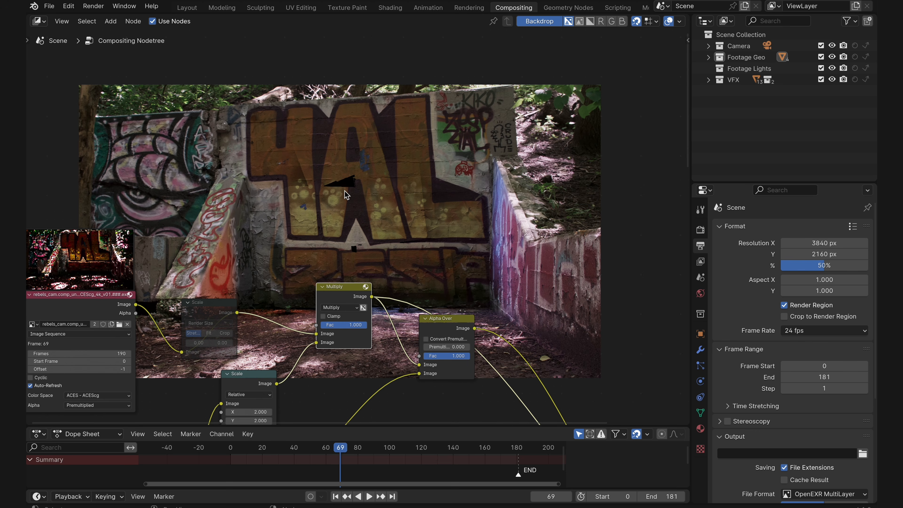
mouse_move(345, 190)
middle_mouse_down()
mouse_move(339, 216)
mouse_move(343, 201)
middle_mouse_up()
key("m")
key("m")
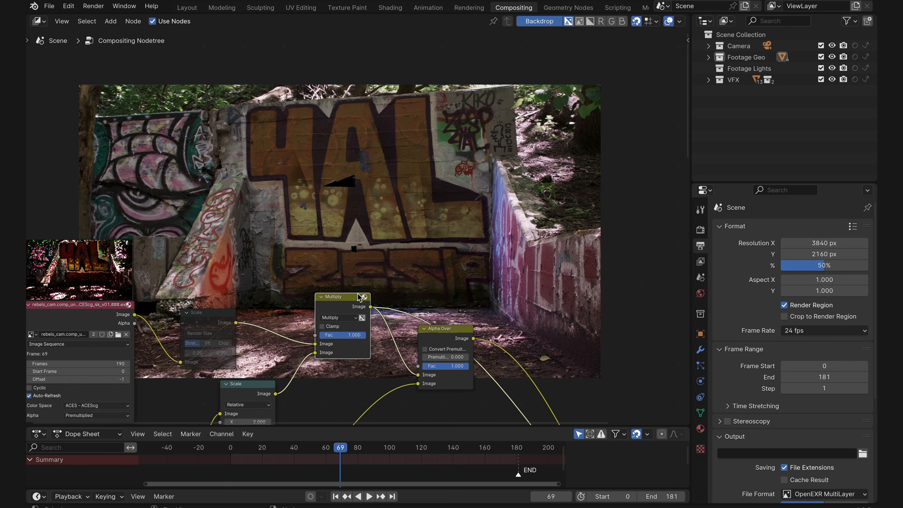
middle_click_drag(273, 276, 284, 324)
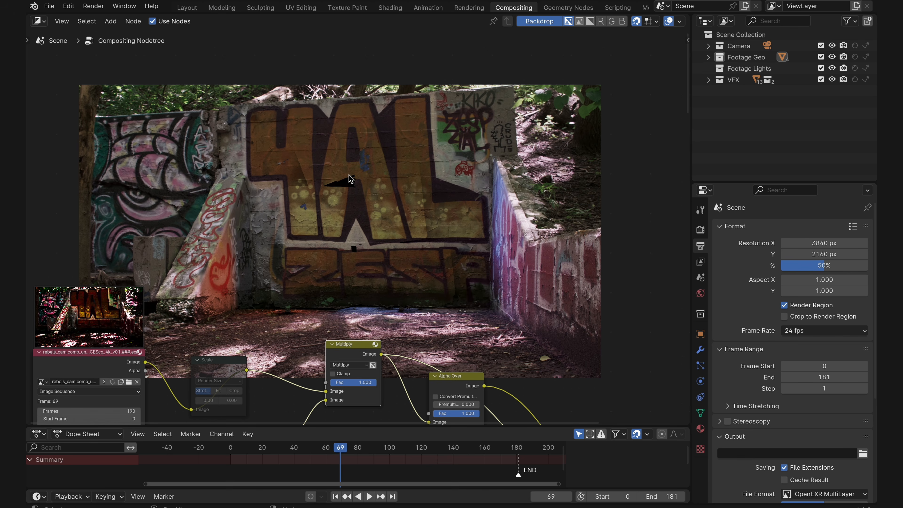
middle_click_drag(250, 276, 250, 278)
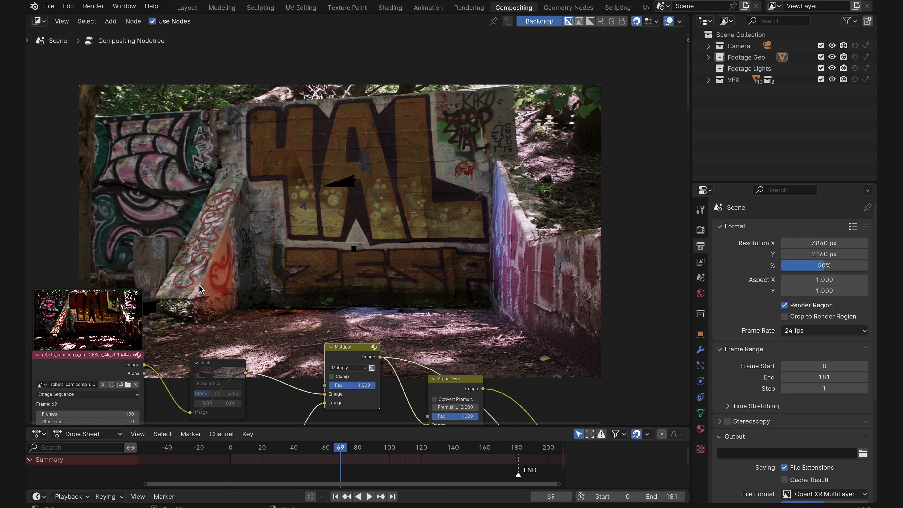
key("m")
key("m")
key("m")
key("m")
key("m")
key("m")
key("m")
key("m")
key("m")
key("m")
key("m")
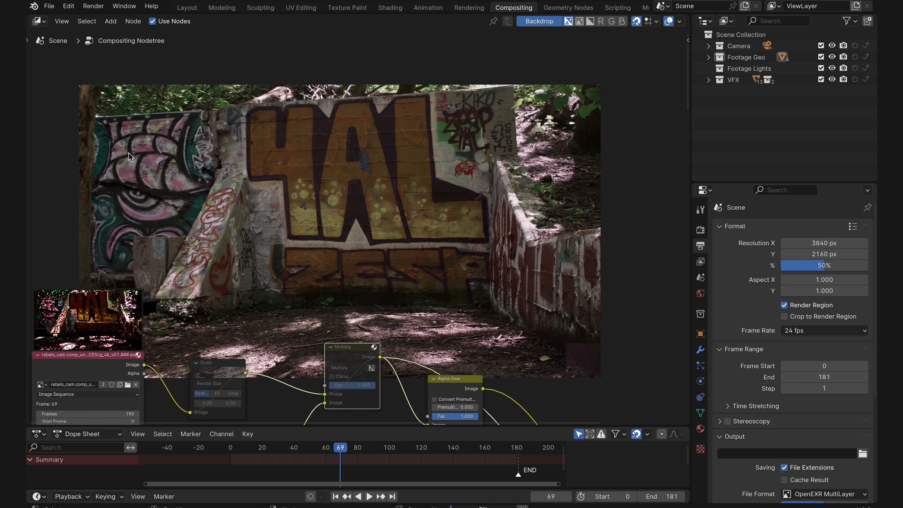
key("m")
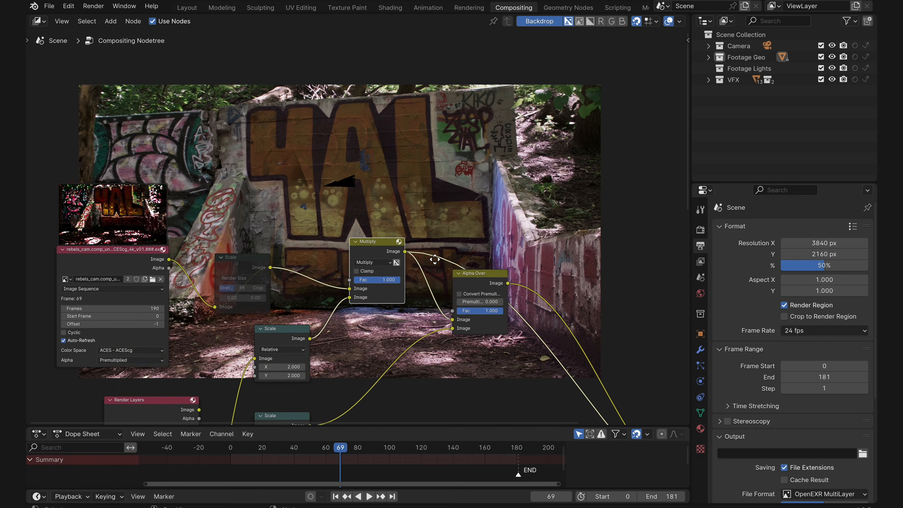
- Preview the Alpha Over node's output on the backdrop and examine how its two image inputs are connected
middle_click_drag(440, 160, 407, 198)
left_click_drag(432, 201, 449, 208)
middle_click_drag(457, 192, 409, 222)
scroll(399, 292, "up", 9)
middle_click_drag(396, 256, 358, 260)
mouse_move(326, 343)
left_mouse_down()
mouse_move(344, 347)
mouse_move(327, 345)
left_mouse_up()
scroll(328, 345, "down", 2)
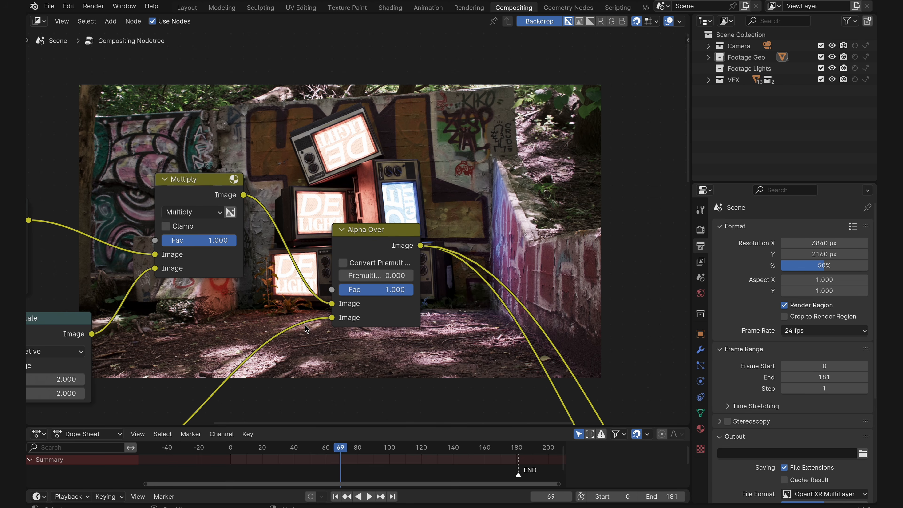
left_click(373, 236)
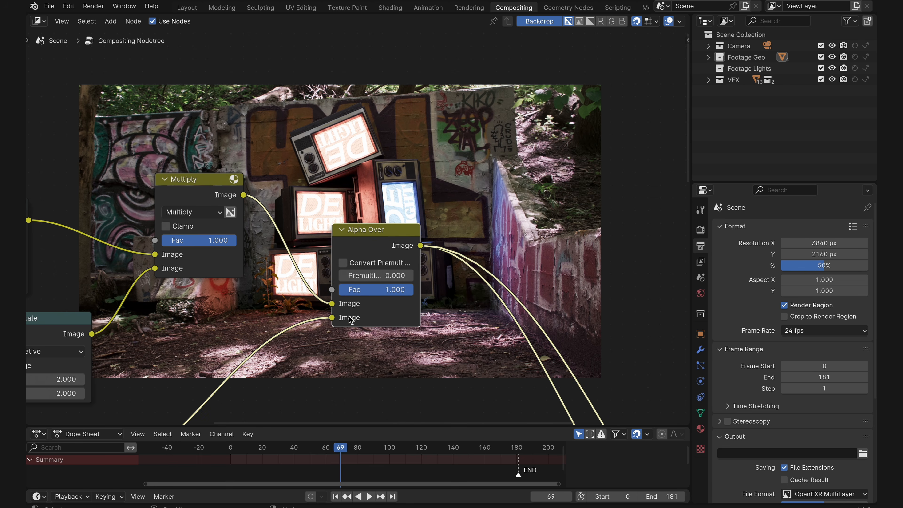
- Scrub the timeline to frame 144 to check the Alpha Over composite at another camera position
scroll(365, 231, "down", 9)
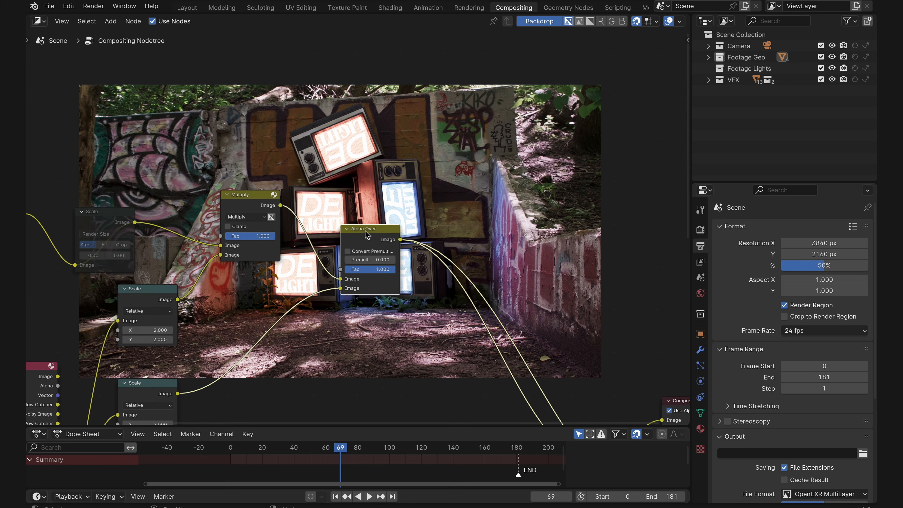
middle_click_drag(387, 275, 444, 277)
left_click(414, 451)
left_click_drag(413, 454, 460, 454)
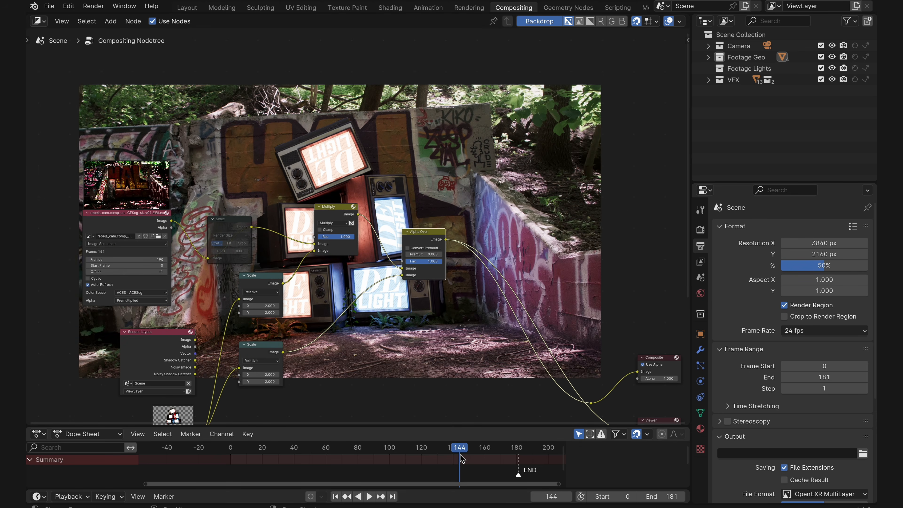
- Add a Glare node and place it below the lower Scale node
scroll(401, 384, "up", 3)
middle_click_drag(301, 211, 302, 201)
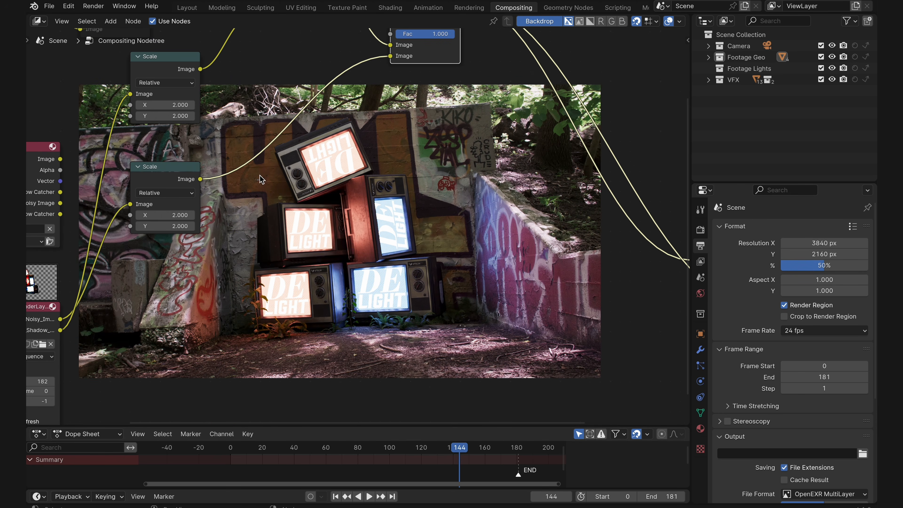
key("shift+a")
type("gl")
key("Return")
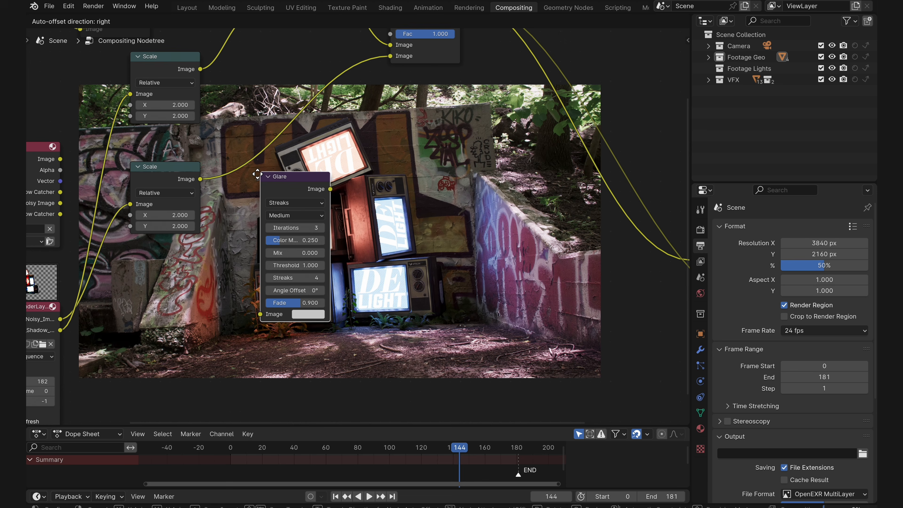
left_click(194, 261)
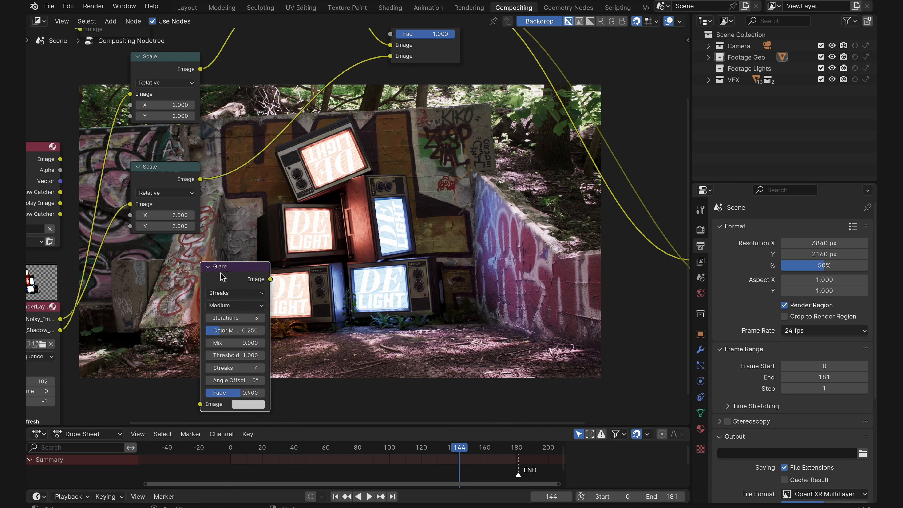
- Connect the render sequence's noisy image output to the Glare node and preview the Glare result against the raw render
middle_click_drag(62, 344, 114, 298)
left_click_drag(112, 273, 252, 359)
left_click(292, 224, "ctrl+shift")
scroll(310, 245, "up", 5)
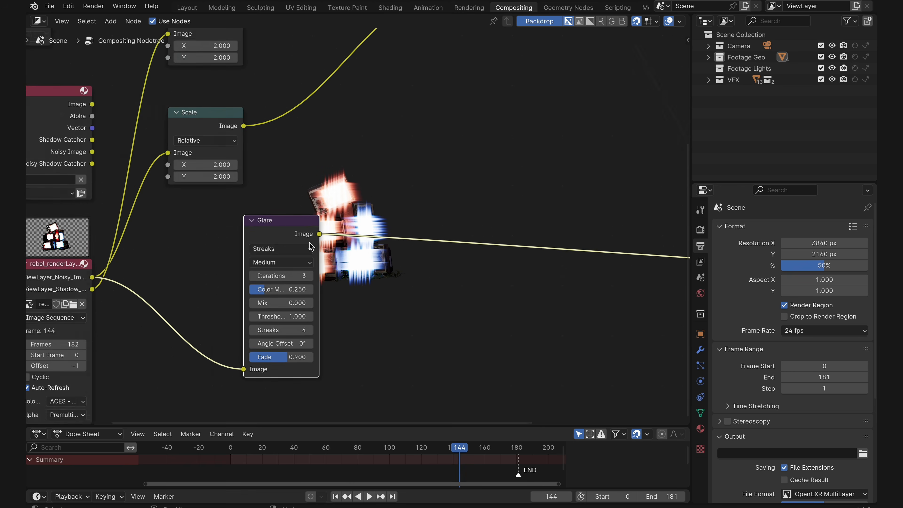
mouse_move(329, 260)
middle_mouse_down()
mouse_move(342, 232)
mouse_move(457, 207)
mouse_move(506, 169)
mouse_move(501, 183)
middle_mouse_up()
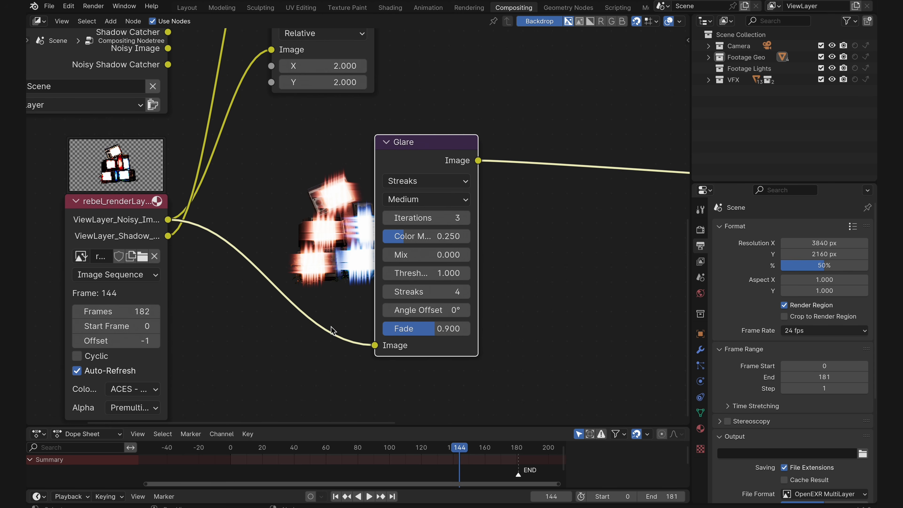
left_click(172, 226, "ctrl+shift")
left_click(423, 162, "ctrl+shift")
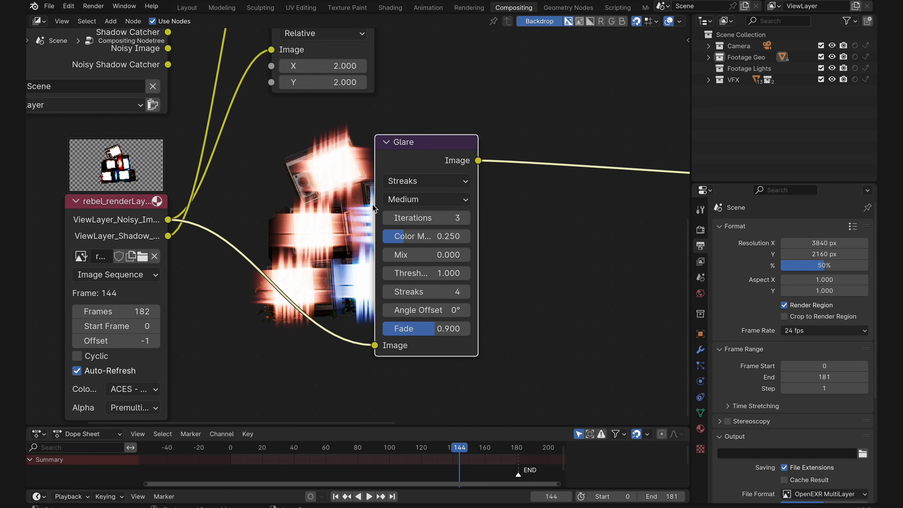
- Set the Glare node to Fog Glow with Low quality and size 9, and move it clear of the televisions
left_click(408, 182)
left_click(408, 250)
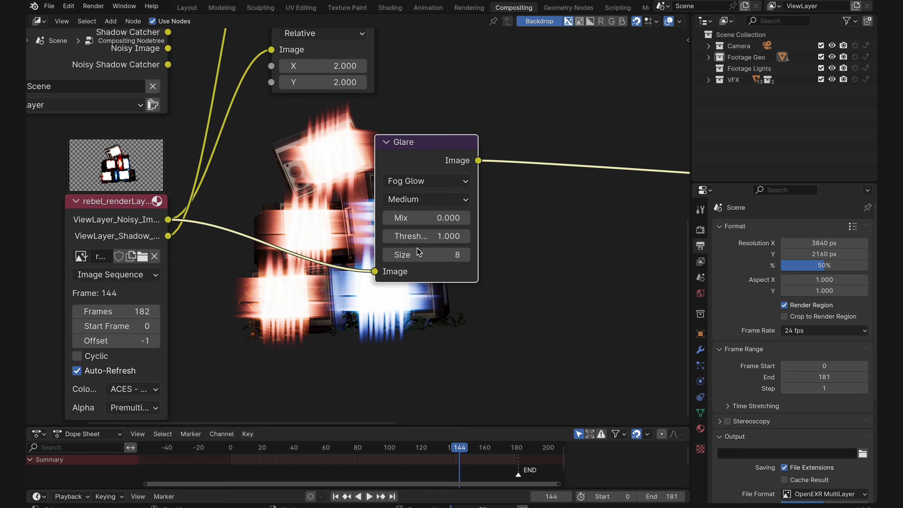
left_click(427, 199)
left_click(426, 270)
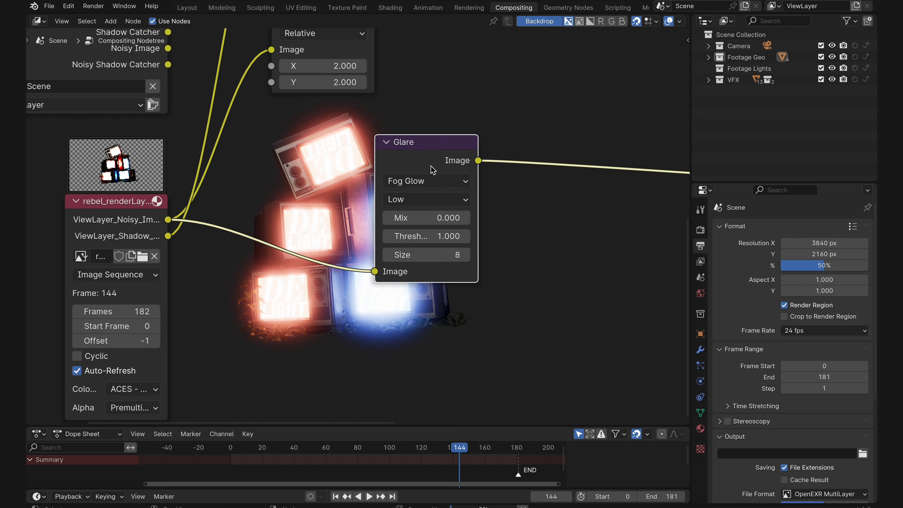
left_click(465, 255)
left_click_drag(442, 161, 554, 219)
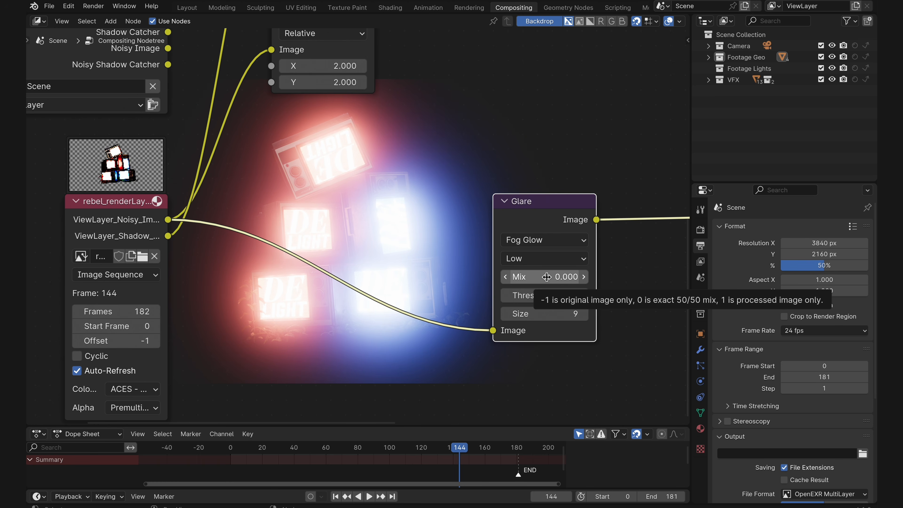
- Compare the Glare node's Mix at -1 and 0, and set it to 1 to output only the glow
left_click_drag(547, 277, 516, 277)
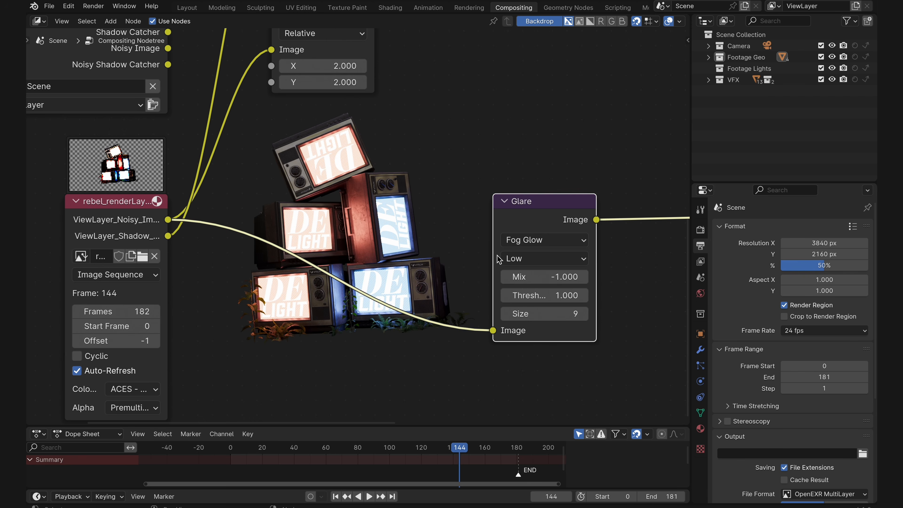
left_click(558, 272)
type("0")
key("Return")
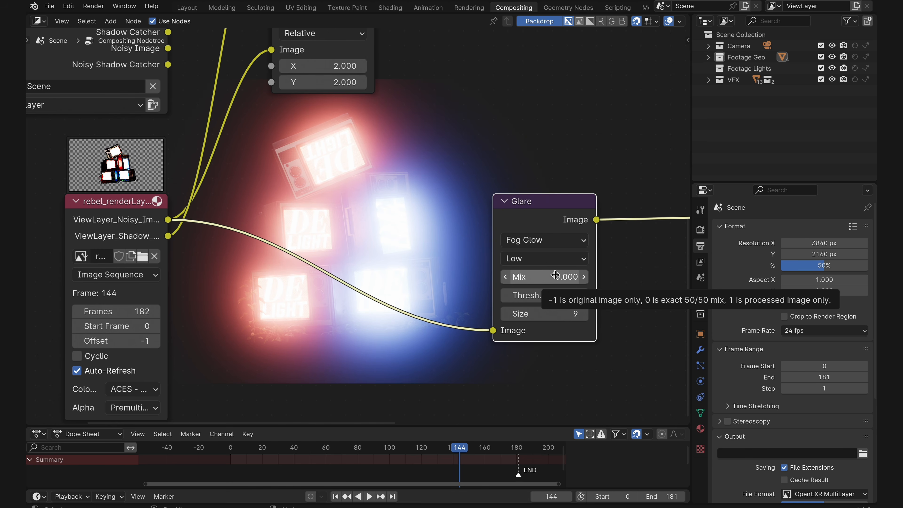
left_click_drag(556, 275, 605, 275)
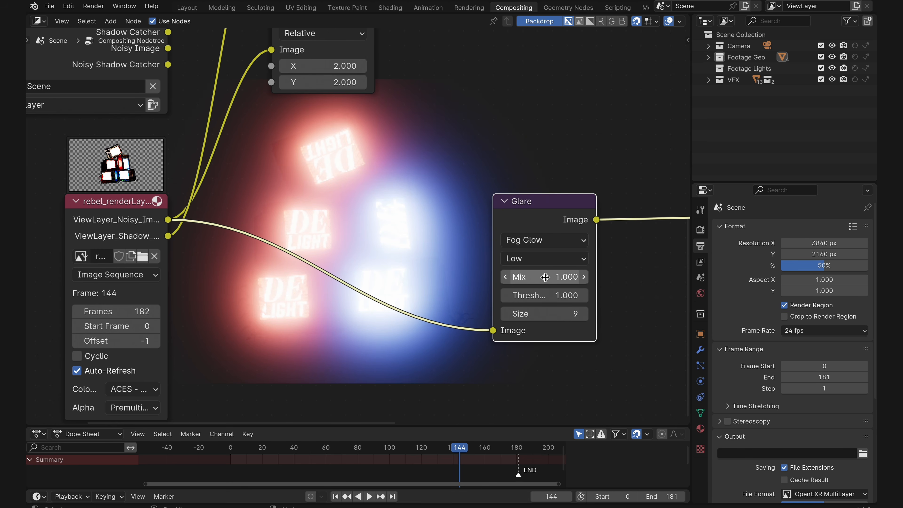
- Duplicate the Multiply node onto the Alpha Over output link and change the copy's blend mode to Add
scroll(542, 218, "down", 3)
middle_click_drag(542, 218, 483, 272)
left_click_drag(483, 272, 438, 251)
scroll(462, 149, "down", 3)
middle_click_drag(462, 149, 328, 263)
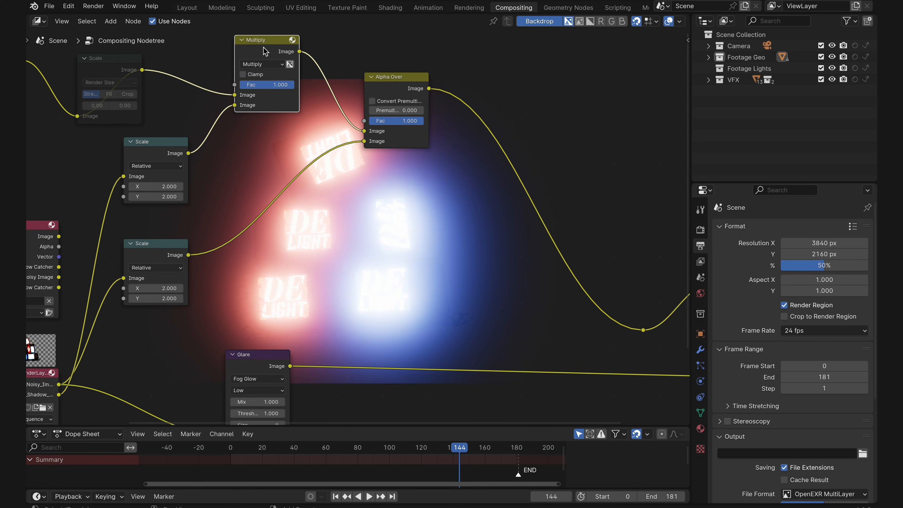
key("shift+d")
left_click(524, 165)
left_click(526, 175)
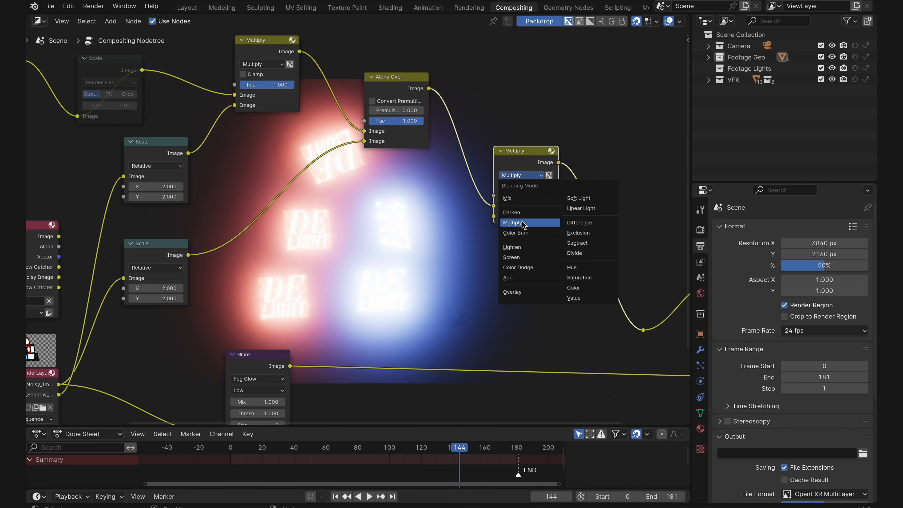
left_click(523, 278)
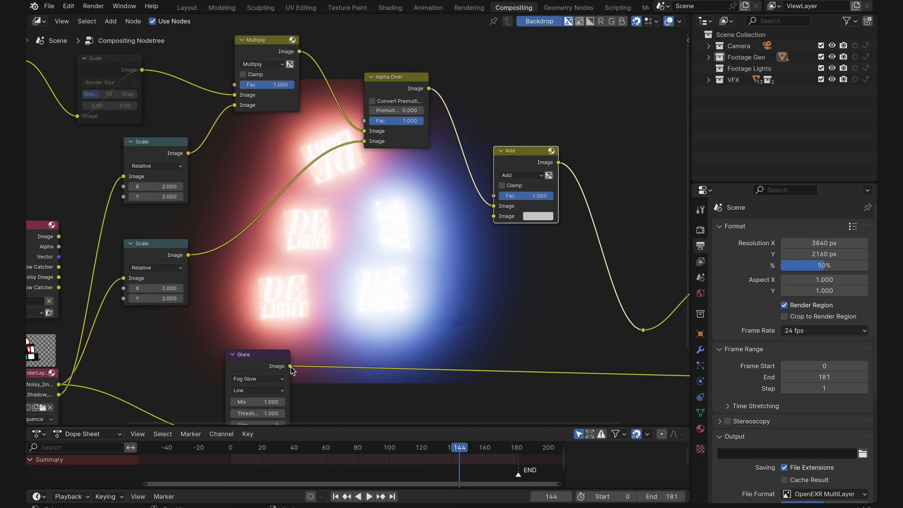
- Connect the Glare output to the Add node's second input and insert a copy of the lower Scale node on that link
left_click_drag(291, 370, 494, 216)
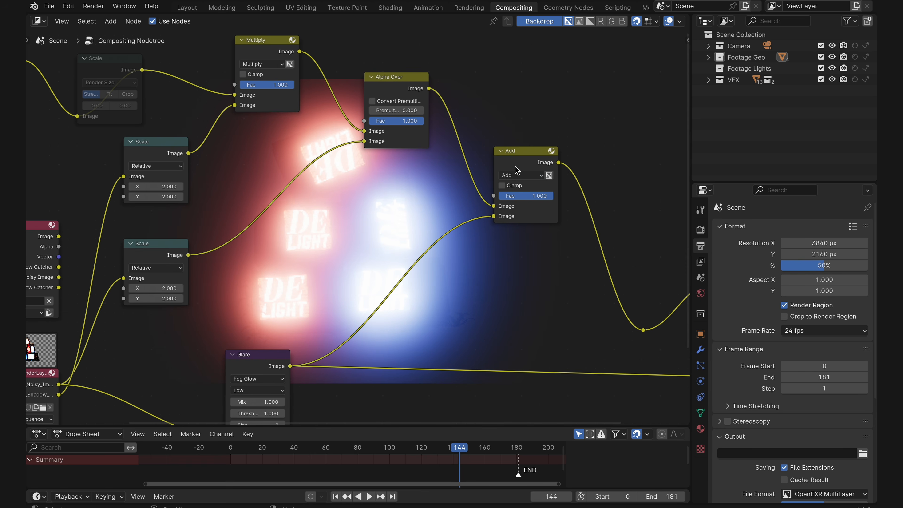
left_click(523, 164)
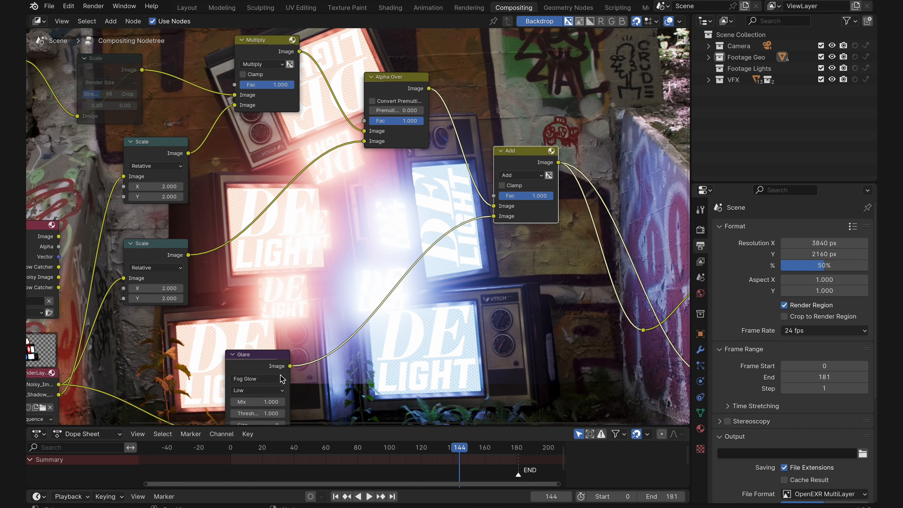
middle_click_drag(254, 321, 276, 275)
left_click(187, 200)
key("shift+d")
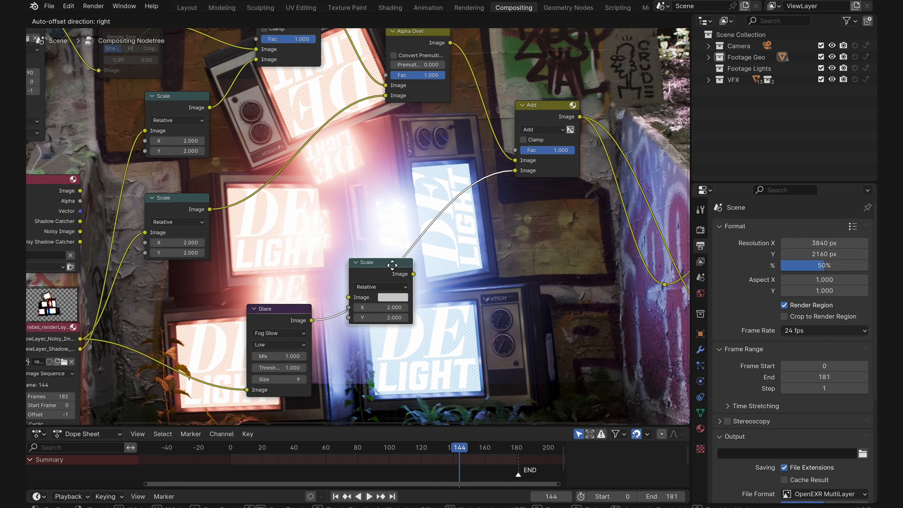
left_click(392, 265)
middle_click_drag(487, 222, 437, 268)
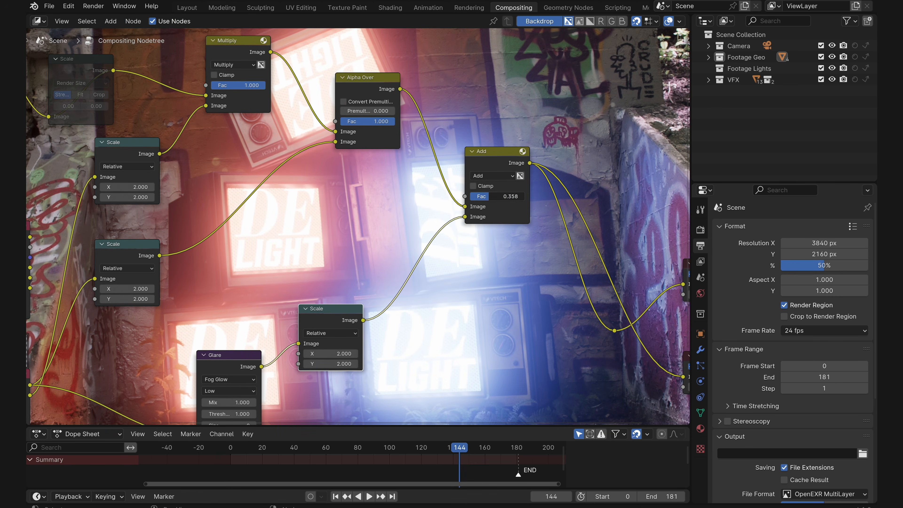
- Lower the Add node's factor to soften the glow and inspect the full composite
left_click_drag(481, 196, 476, 196)
scroll(482, 336, "down", 4)
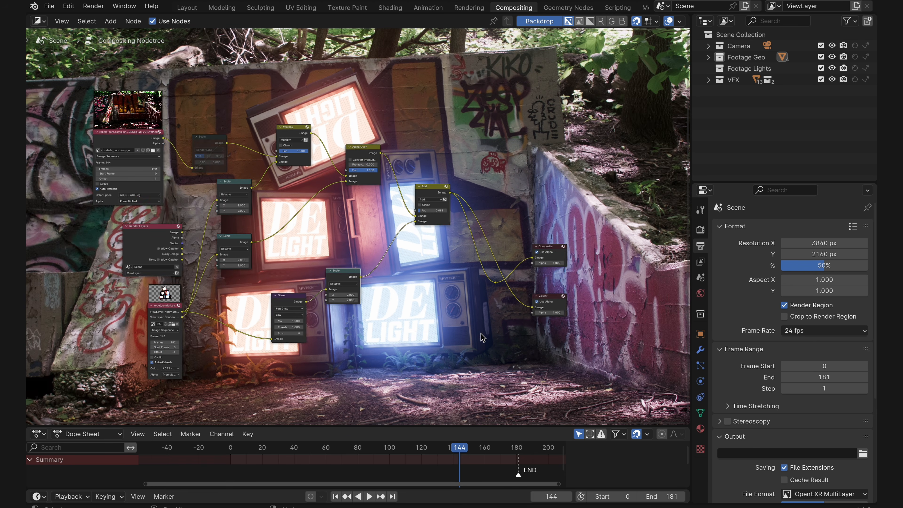
middle_click_drag(470, 341, 379, 405)
scroll(400, 339, "down", 5)
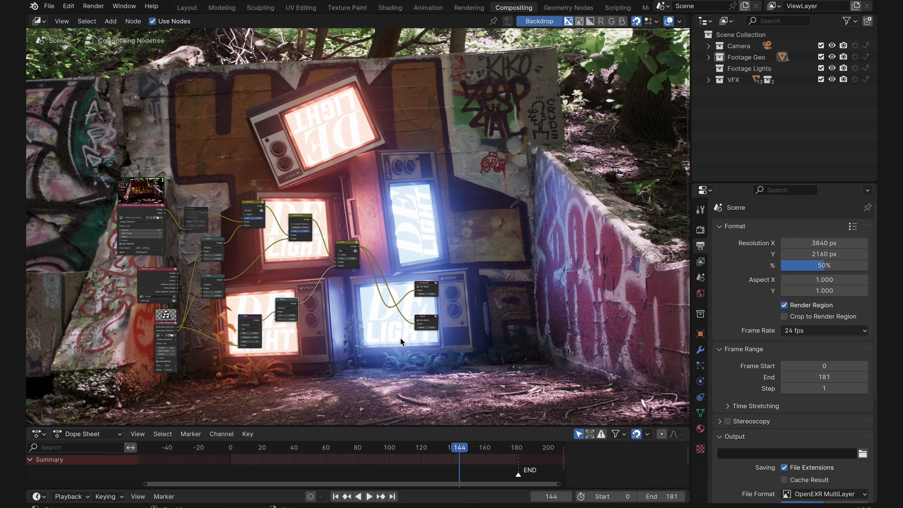
middle_click_drag(419, 338, 342, 330)
scroll(508, 278, "up", 5)
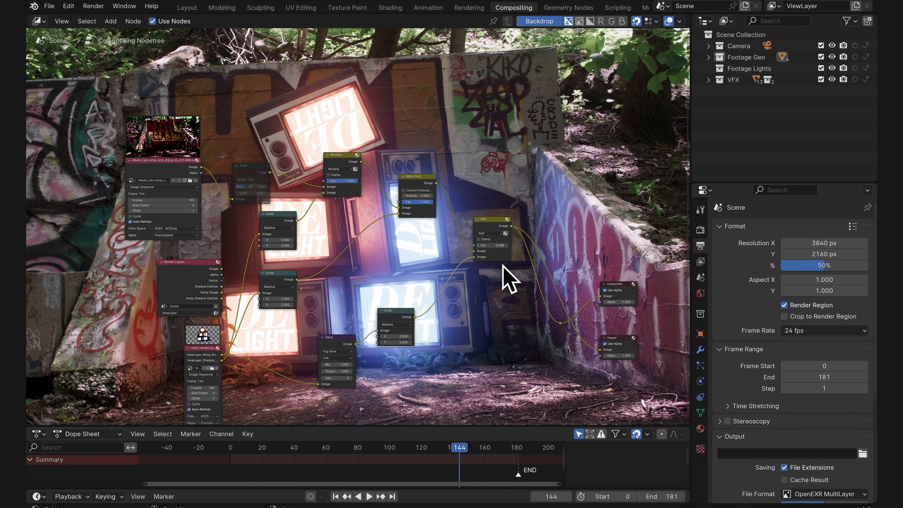
left_click_drag(591, 259, 585, 258)
scroll(530, 292, "down", 7)
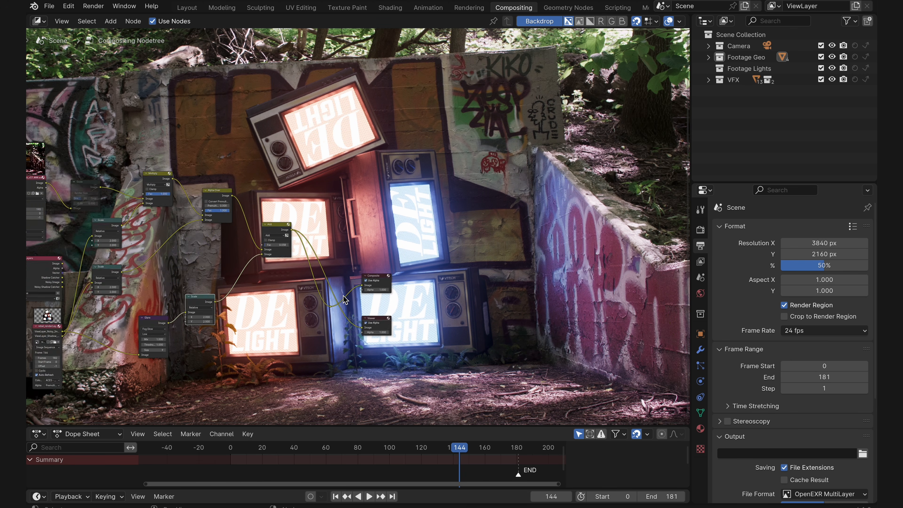
- Shrink and reposition the backdrop, and mute the Add node to compare the composite without the glow
key("v")
key("v")
middle_click_drag(396, 240, 444, 223, "alt")
scroll(402, 224, "up", 6)
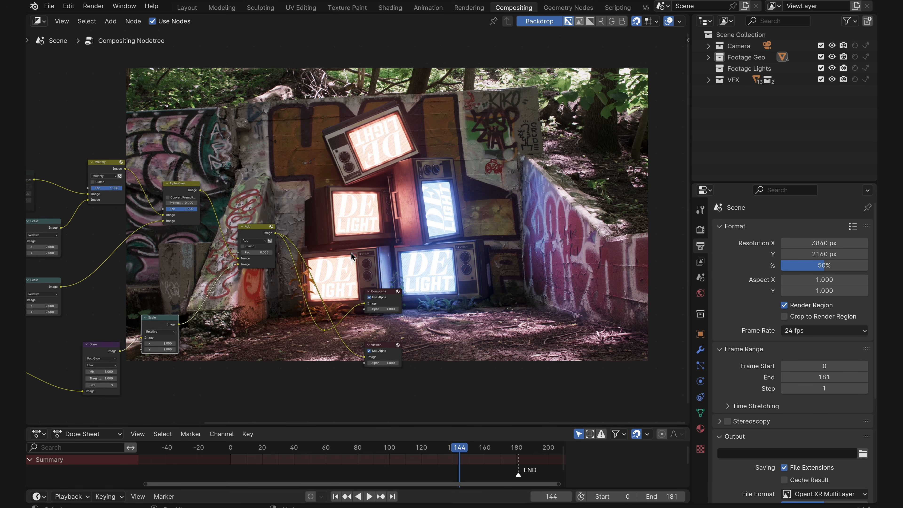
middle_click_drag(288, 247, 329, 235)
left_click(295, 221)
key("m")
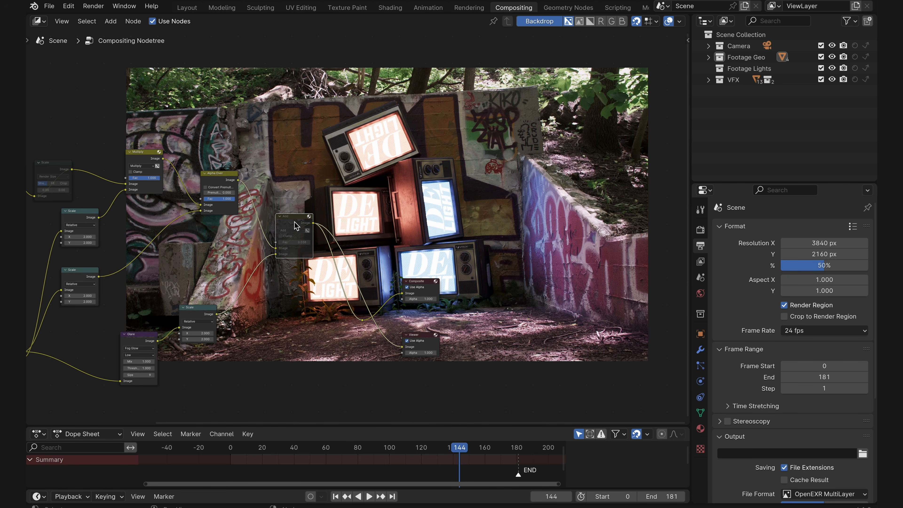
- Set the playhead to frame 142 and open riverStairs.blend from the riverStairs projectFiles folder without saving rebels.blend
left_click_drag(502, 449, 457, 451)
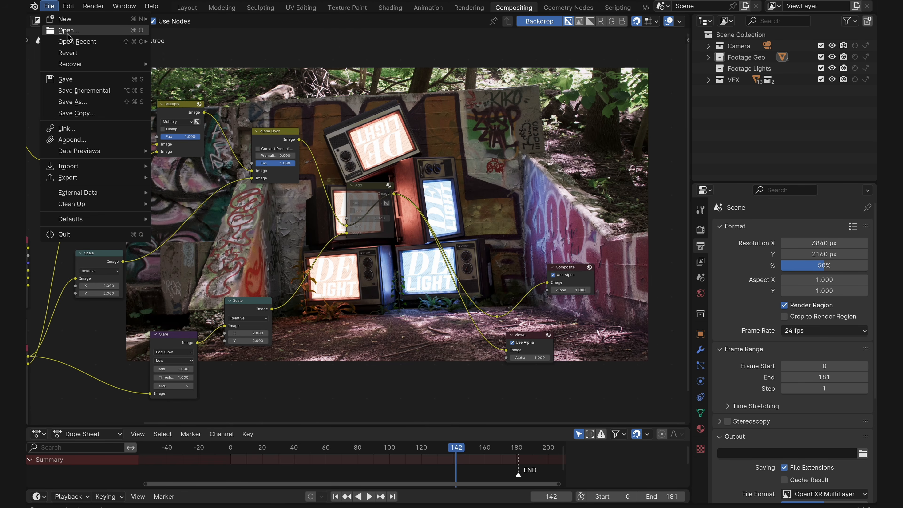
left_click(67, 34)
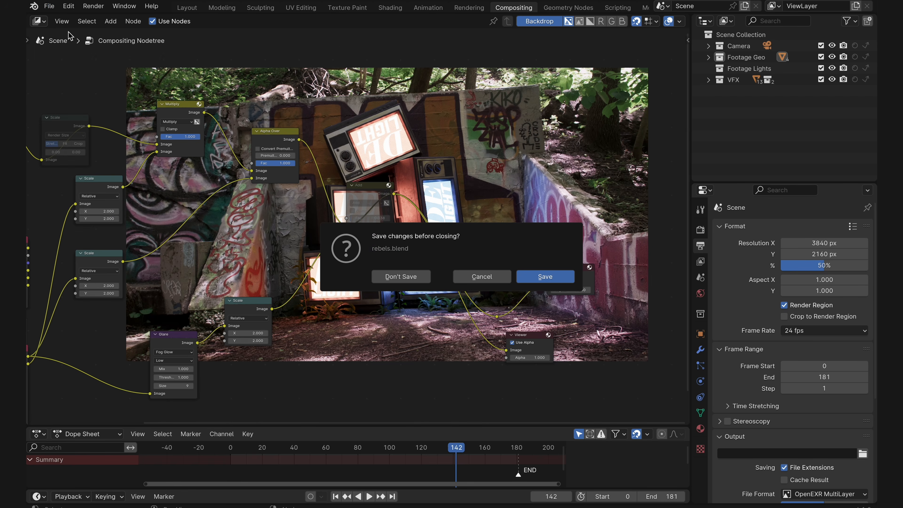
left_click(400, 277)
left_click(330, 100)
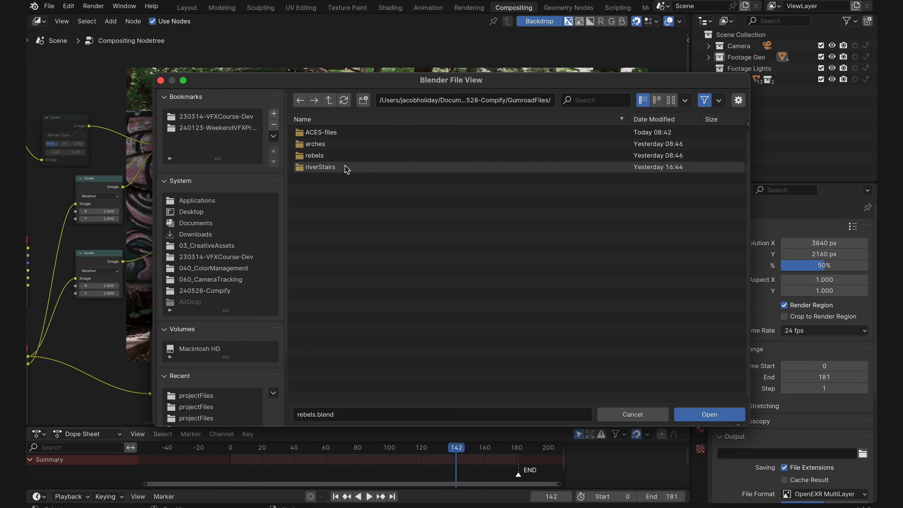
left_click(343, 166)
left_click(338, 144)
left_click(338, 133)
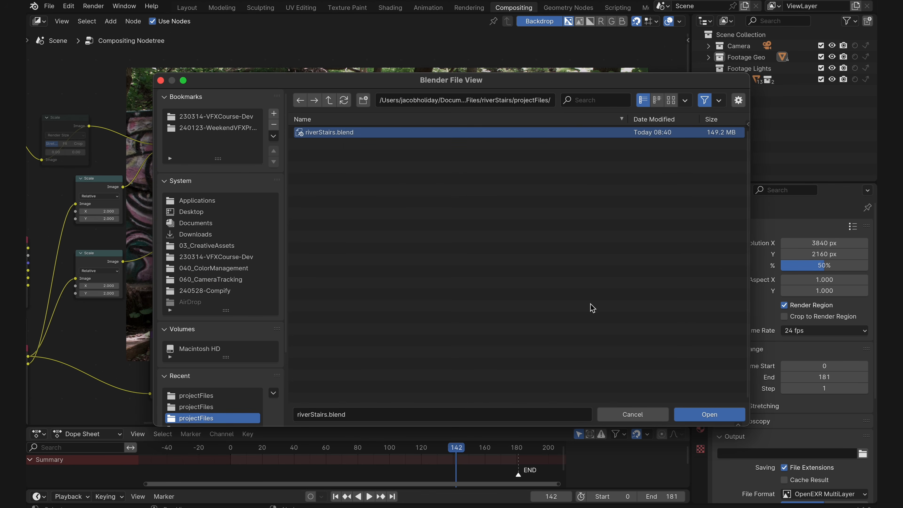
left_click(685, 415)
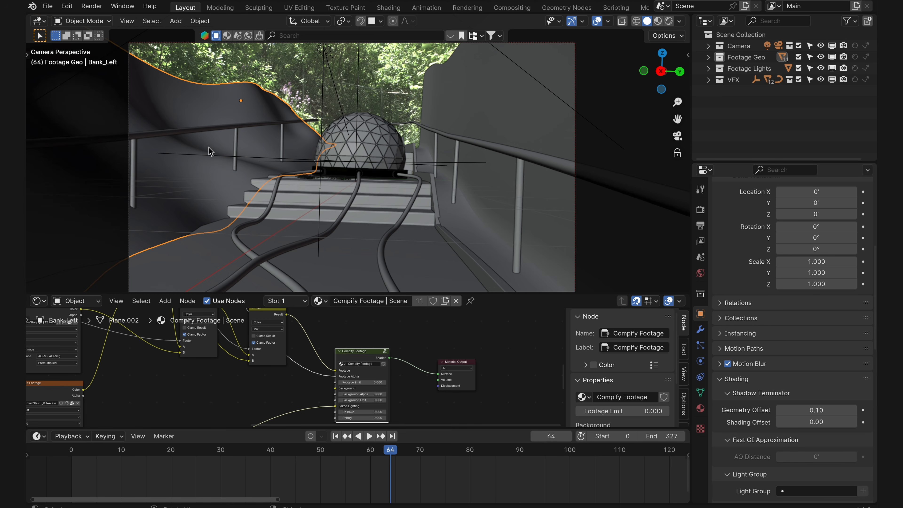
- Enlarge the shader node area and examine Bank_Left's Compify Footage material, including its camera projections, image textures and mask frame
left_click_drag(250, 295, 250, 213)
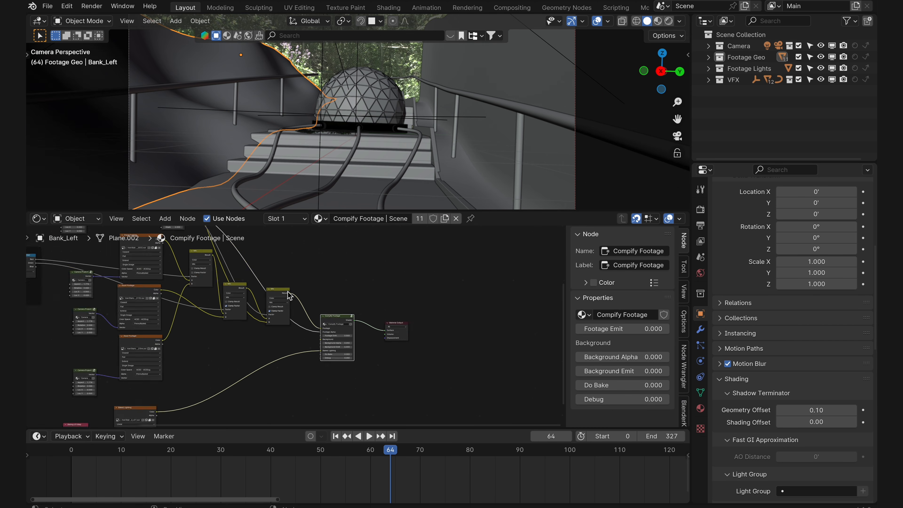
scroll(408, 354, "down", 5)
left_click_drag(134, 266, 519, 426)
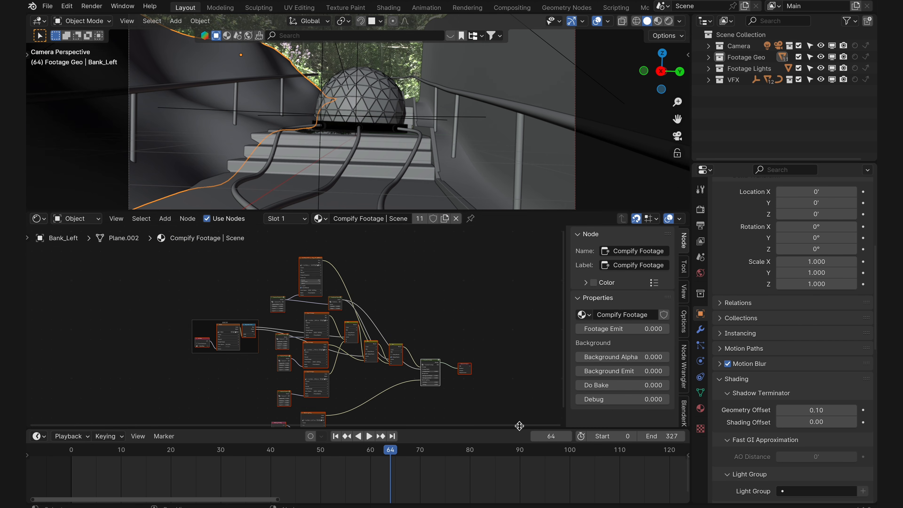
scroll(388, 345, "up", 4)
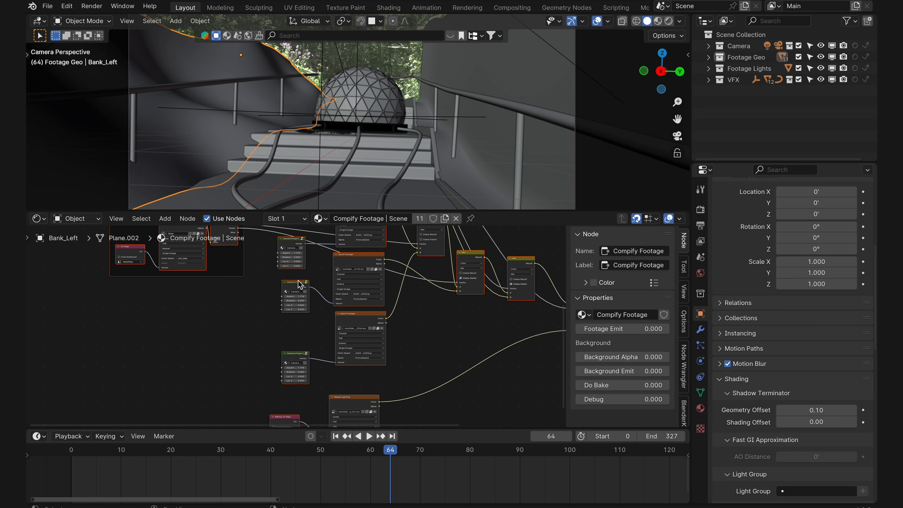
key("alt+a")
left_click_drag(299, 285, 300, 296)
middle_click_drag(368, 231, 350, 364)
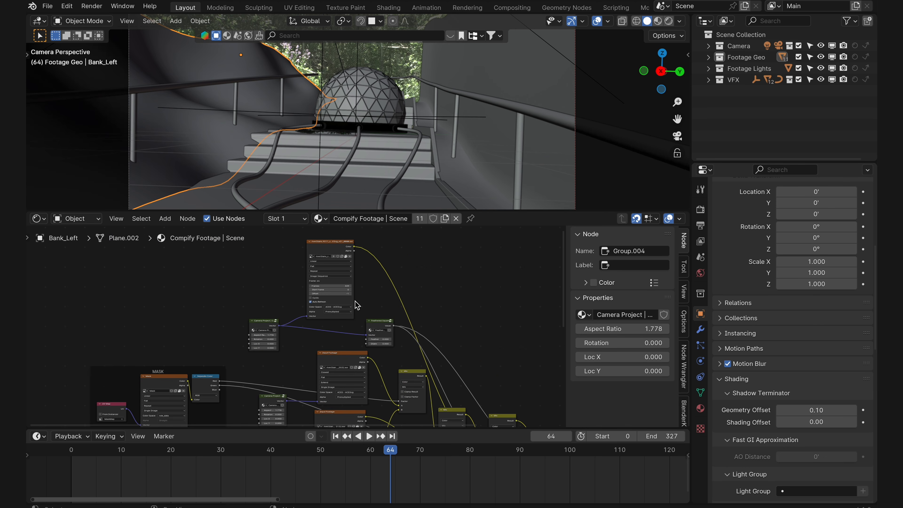
- Exclude the VFX collection, enlarge the 3D view and display the scene in Material Preview shading from outside the camera
left_click(799, 80)
left_click_drag(418, 212, 419, 293)
key("z")
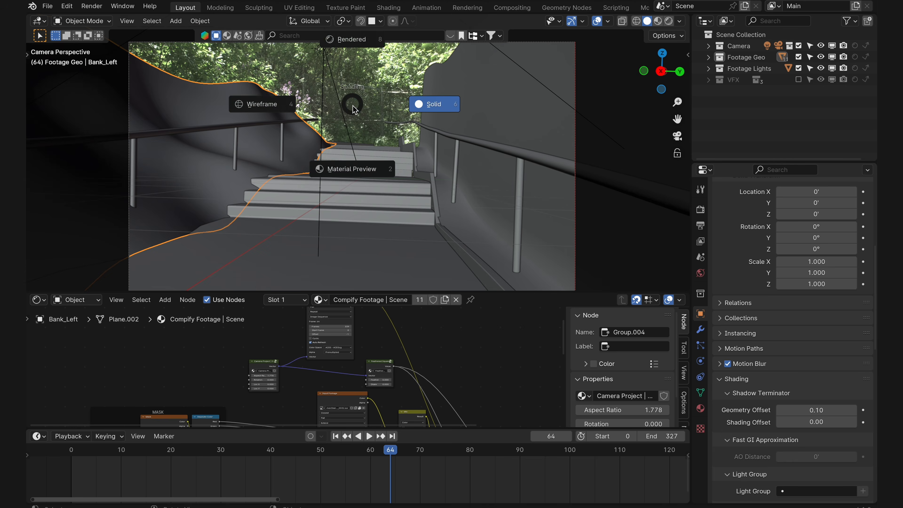
left_click(359, 161)
scroll(357, 211, "down", 4)
middle_click_drag(373, 199, 404, 217)
scroll(385, 361, "down", 2)
- Preview the Color output of the riverStairs image sequence texture directly on the footage geometry
middle_click_drag(385, 363, 384, 390)
scroll(298, 366, "up", 4)
left_click_drag(269, 401, 248, 384)
scroll(295, 379, "up", 4)
middle_click_drag(373, 315, 370, 333)
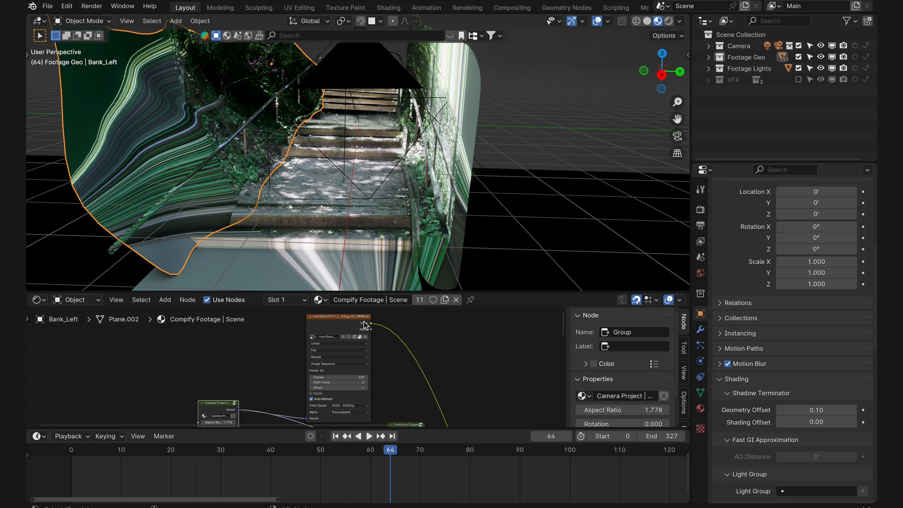
left_click(365, 325, "ctrl+shift")
- Exclude the Footage Lights collection so the projected geometry can be viewed from above
middle_click_drag(397, 157, 463, 210)
scroll(396, 185, "down", 4)
left_click(799, 68)
scroll(435, 143, "up", 3)
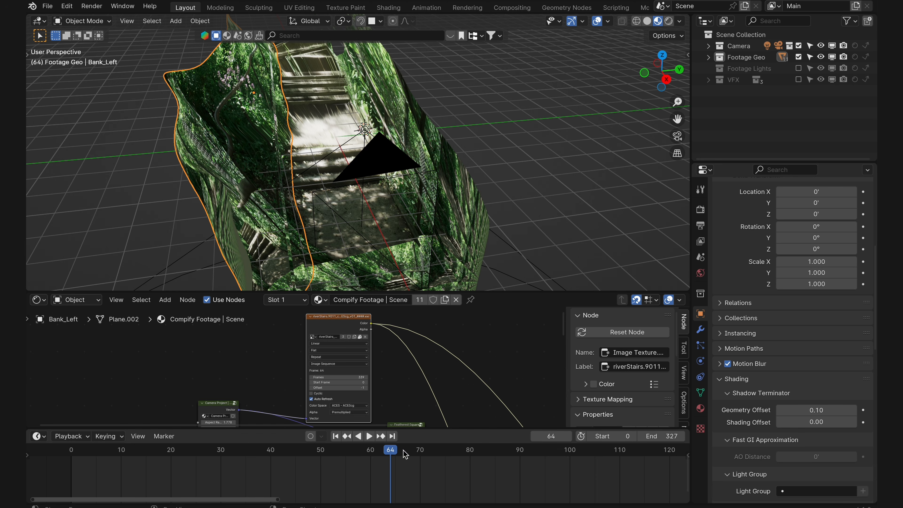
- Hide the node sidebar, then play and scrub the animation to frame 235 to examine the moving footage projection
key("n")
key("space")
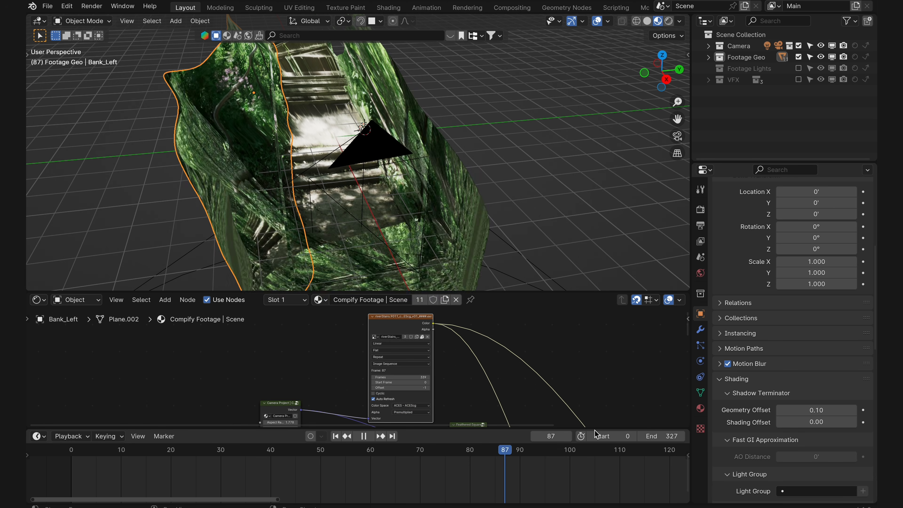
key("space")
left_click_drag(573, 471, 520, 473)
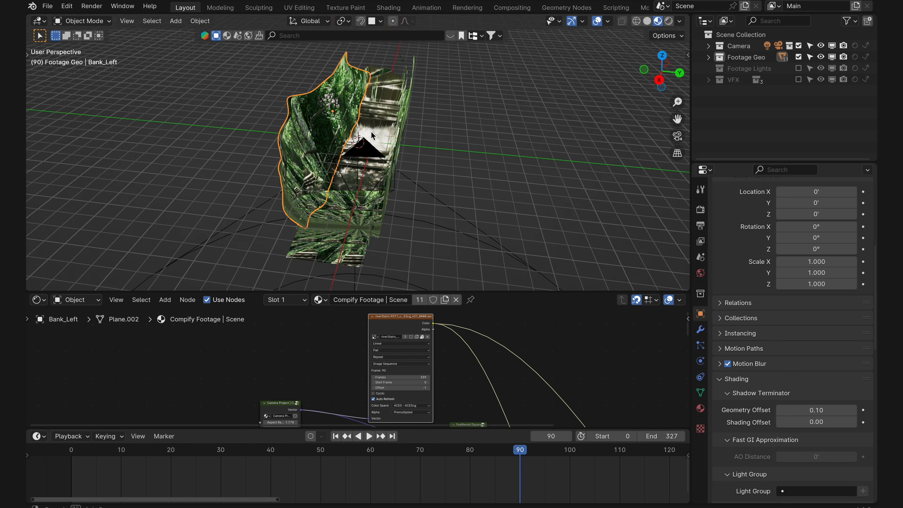
scroll(535, 462, "down", 6)
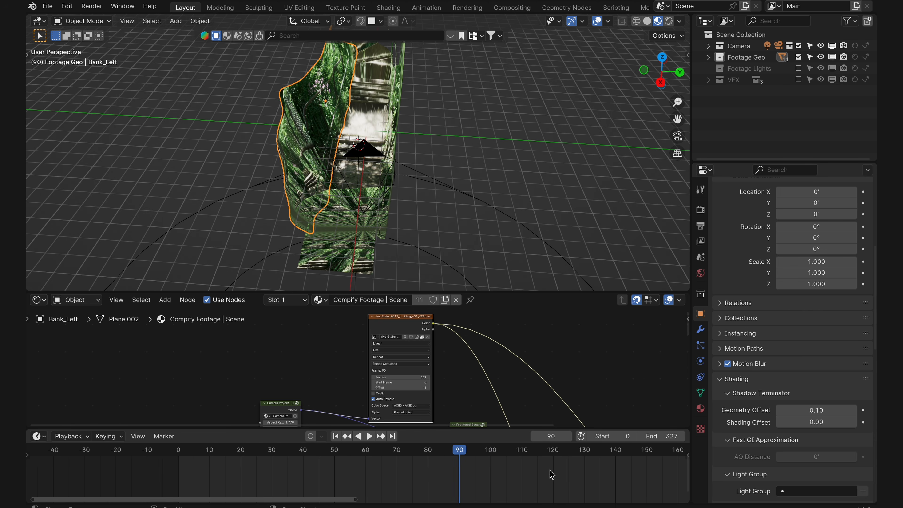
scroll(396, 476, "down", 2)
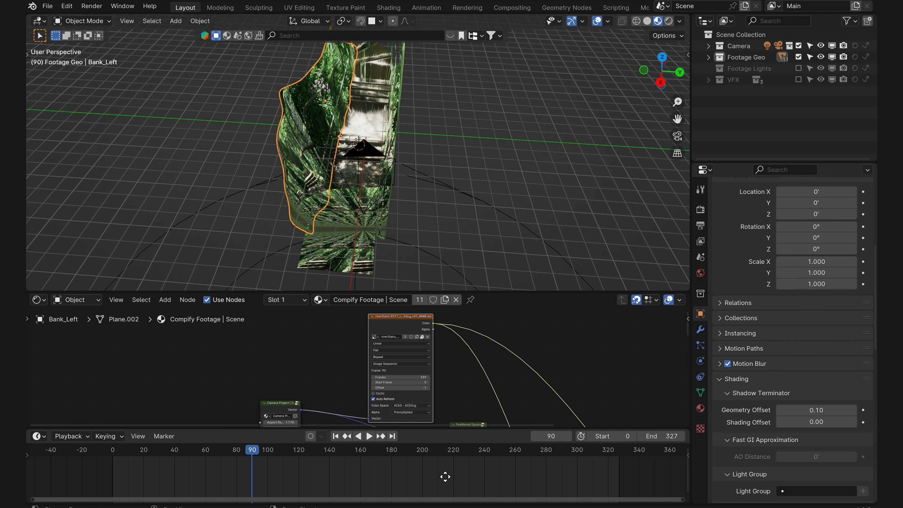
key("space")
key("space")
left_click_drag(393, 467, 476, 437)
scroll(443, 197, "up", 6)
middle_click_drag(378, 185, 363, 319)
- Preview the Feathered Square node's Value output and play the animation, stopping at frame 171, to examine the projection mask
middle_click_drag(413, 405, 417, 386)
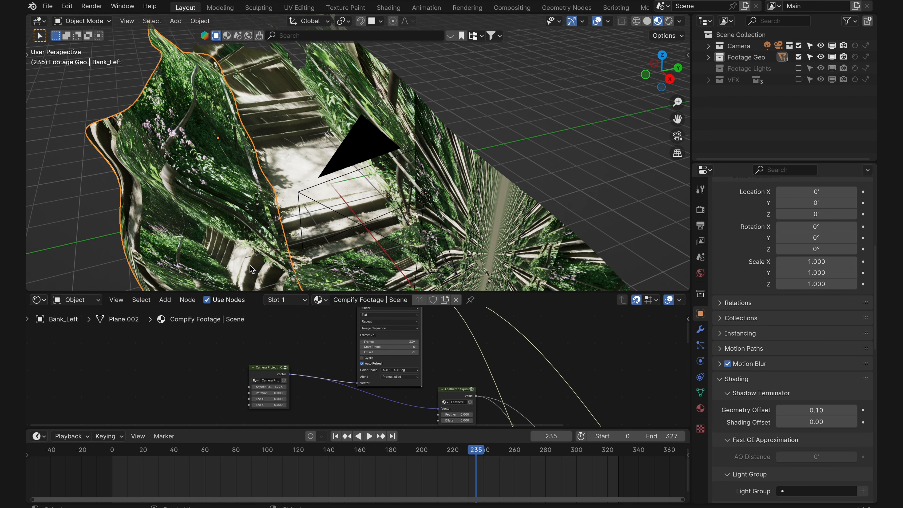
scroll(427, 395, "up", 4)
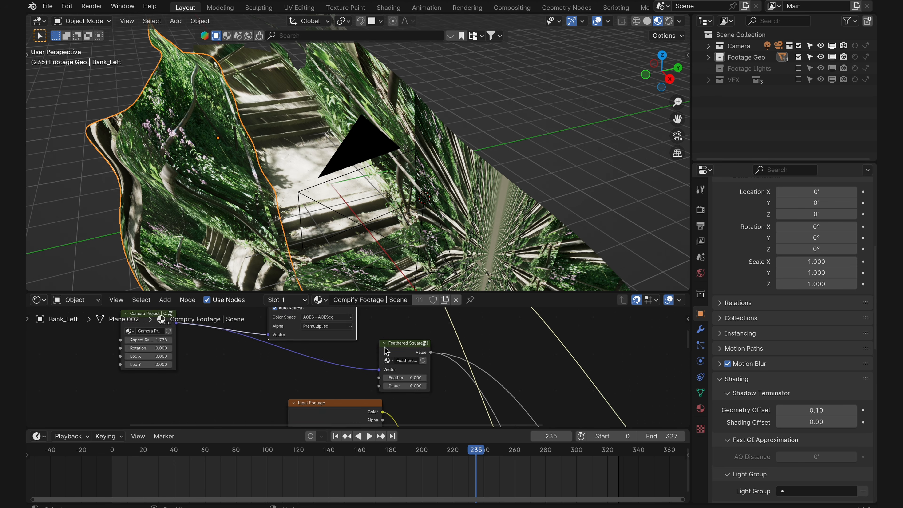
mouse_move(418, 352)
left_mouse_down()
mouse_move(395, 347)
mouse_move(402, 344)
left_mouse_up()
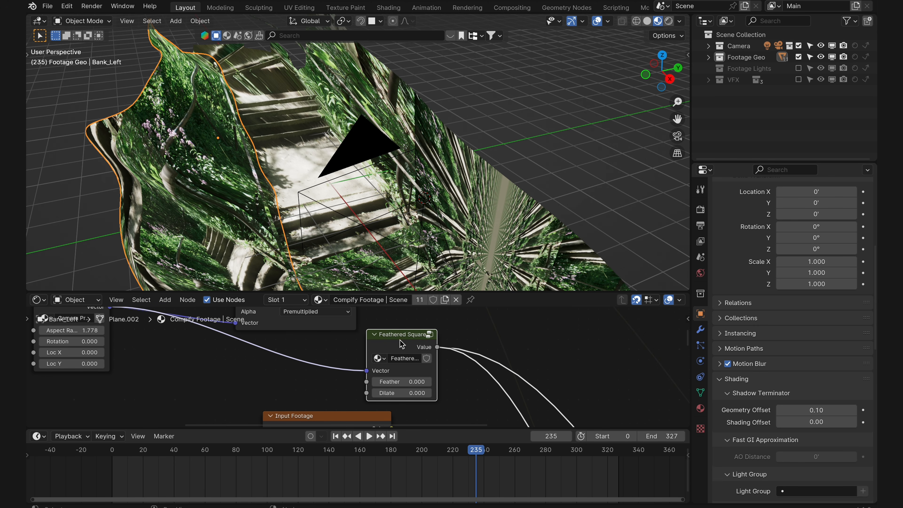
left_click(422, 347, "ctrl+shift")
key("space")
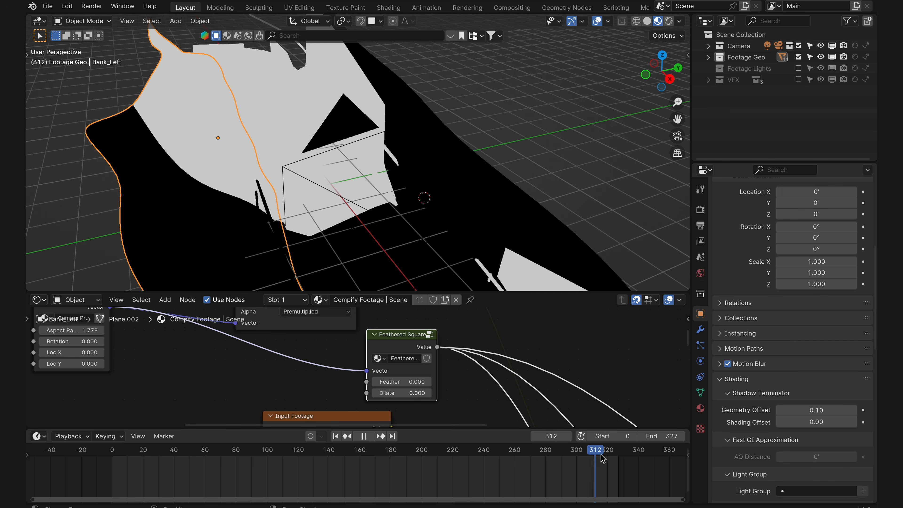
left_click_drag(493, 433, 377, 416)
key("space")
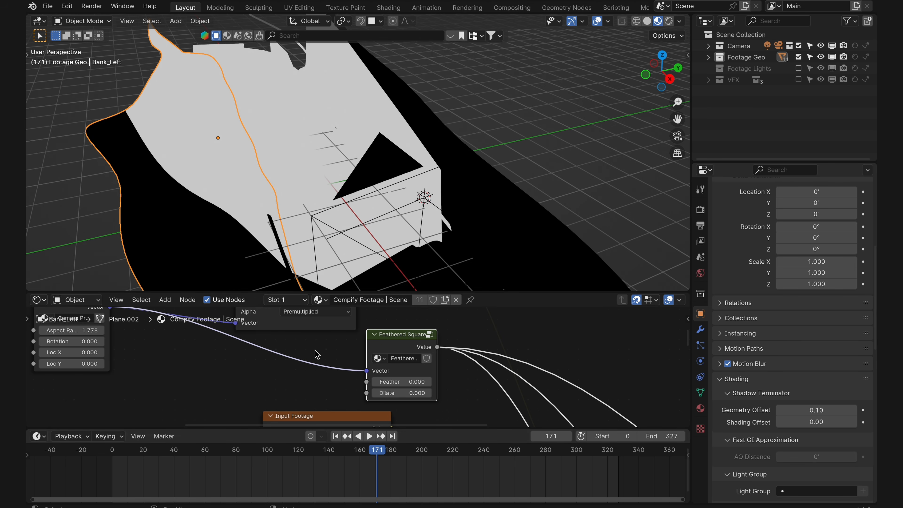
- Preview the riverStairs image sequence's Color output again and scrub to frame 183 while examining the projection from several angles
scroll(314, 331, "down", 6)
middle_click_drag(313, 320, 326, 427)
left_click(341, 324, "ctrl+shift")
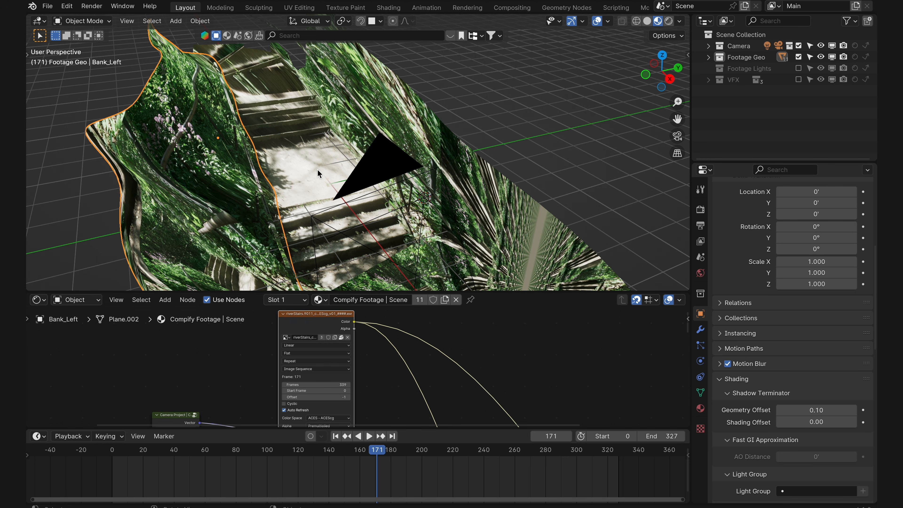
left_click_drag(390, 456, 297, 445)
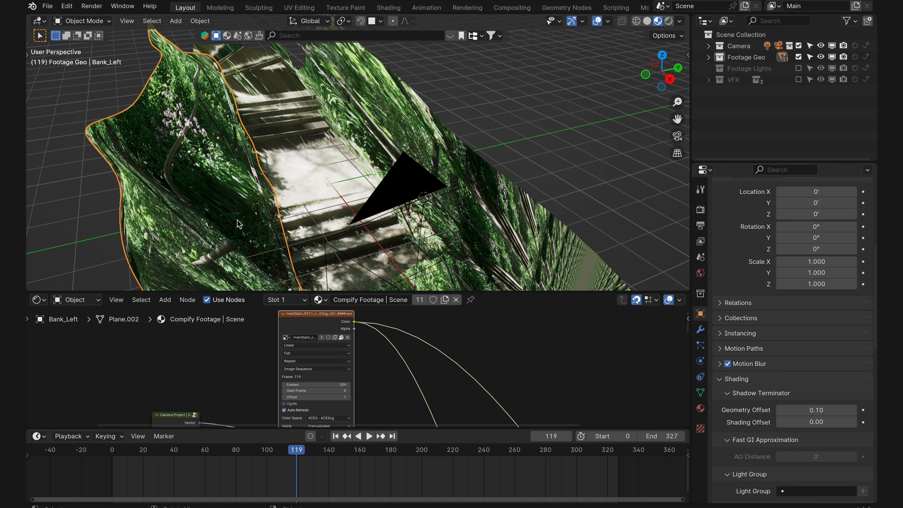
middle_click_drag(341, 162, 384, 173)
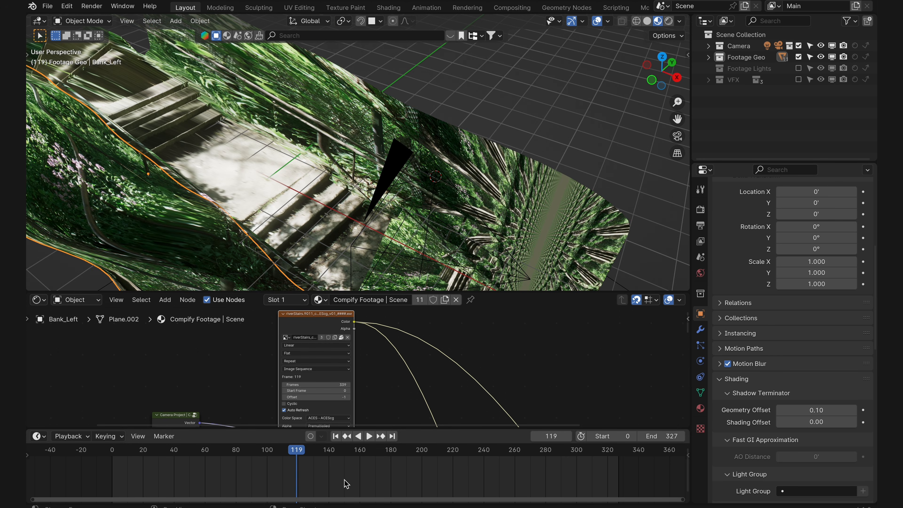
left_click_drag(305, 450, 319, 446)
middle_click_drag(569, 258, 408, 238)
left_click_drag(331, 481, 395, 462)
- Select the tracked camera in the 3D view and expand the Camera collection in the outliner
left_click(505, 175)
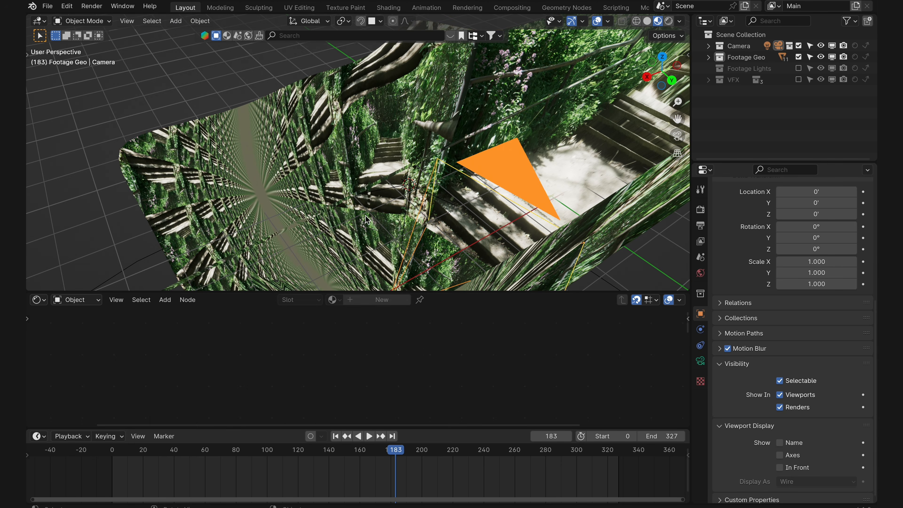
middle_click_drag(370, 235, 423, 405)
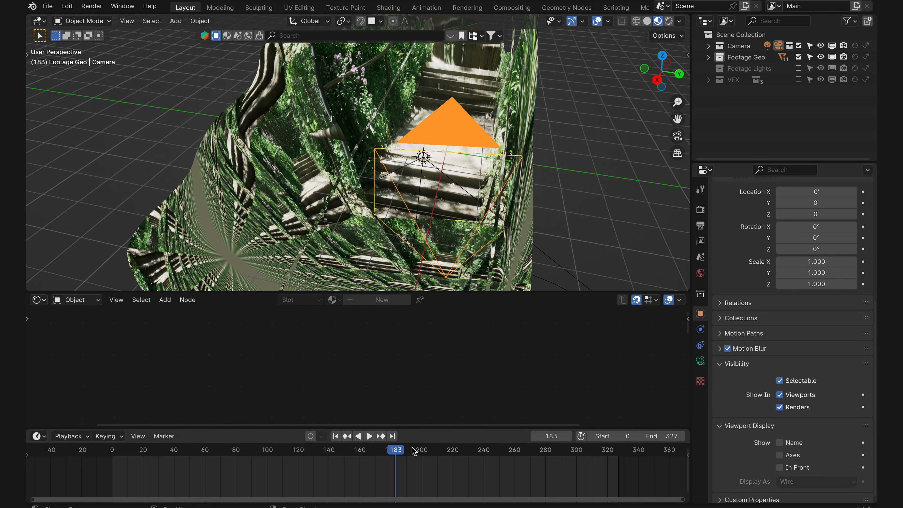
left_click(707, 48)
middle_click_drag(407, 204, 325, 218)
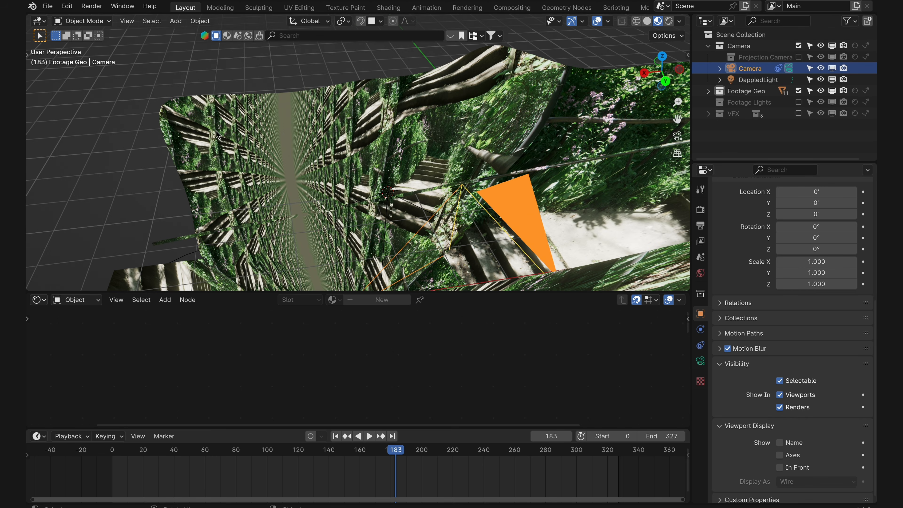
scroll(325, 171, "down", 4)
middle_click_drag(325, 173, 421, 180, "shift")
- Move the playhead to frame 0 and show the selected camera's object constraints
key("space")
left_click(116, 466)
key("Escape")
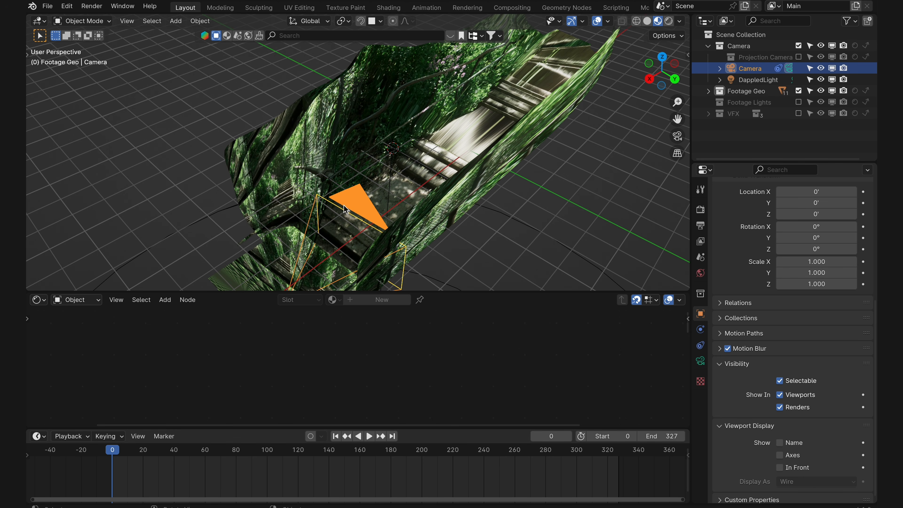
left_click(701, 347)
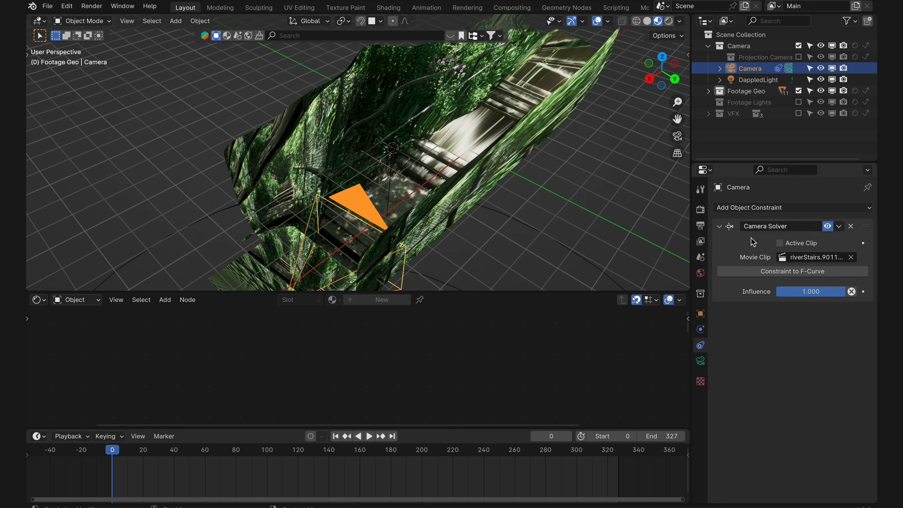
middle_click_drag(391, 203, 400, 175)
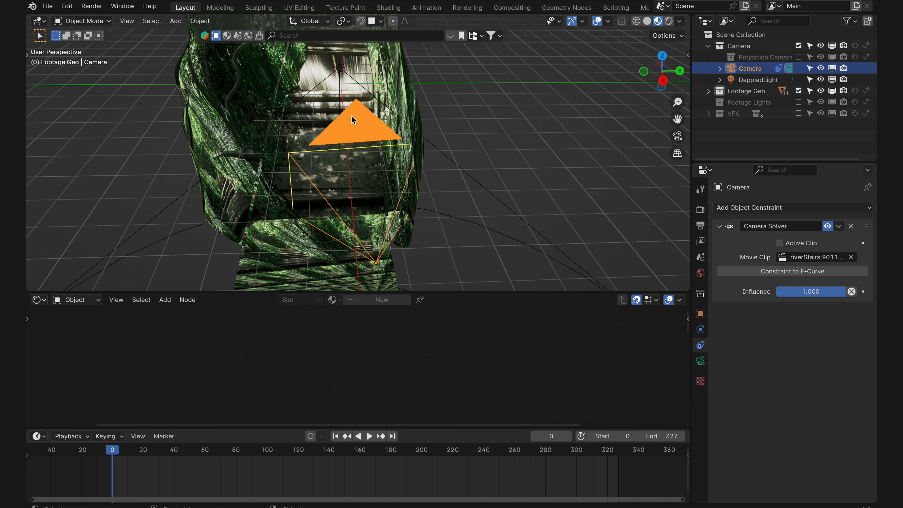
- Duplicate the camera in place and convert the copy's Camera Solver constraint to F-curves
mouse_move(362, 142)
middle_mouse_down()
mouse_move(397, 112)
mouse_move(347, 113)
mouse_move(361, 127)
middle_mouse_up()
key("shift+d")
right_click(397, 100)
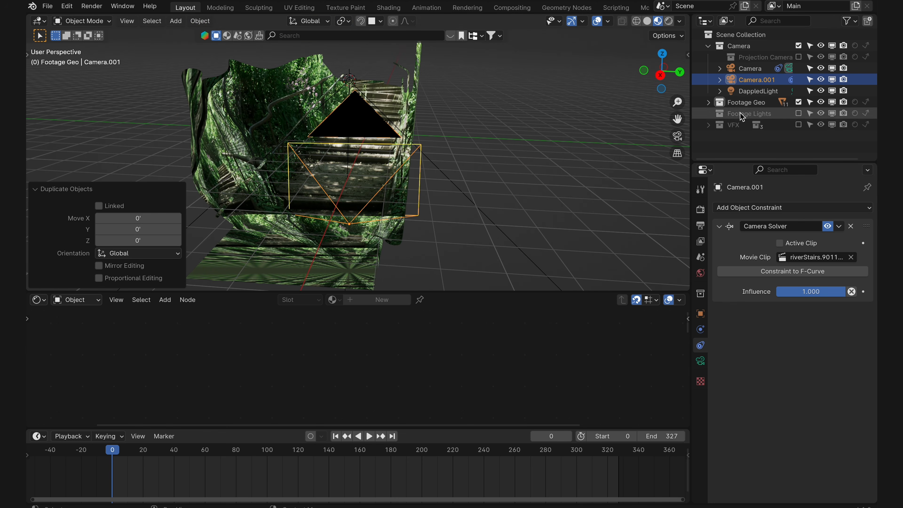
left_click(758, 81)
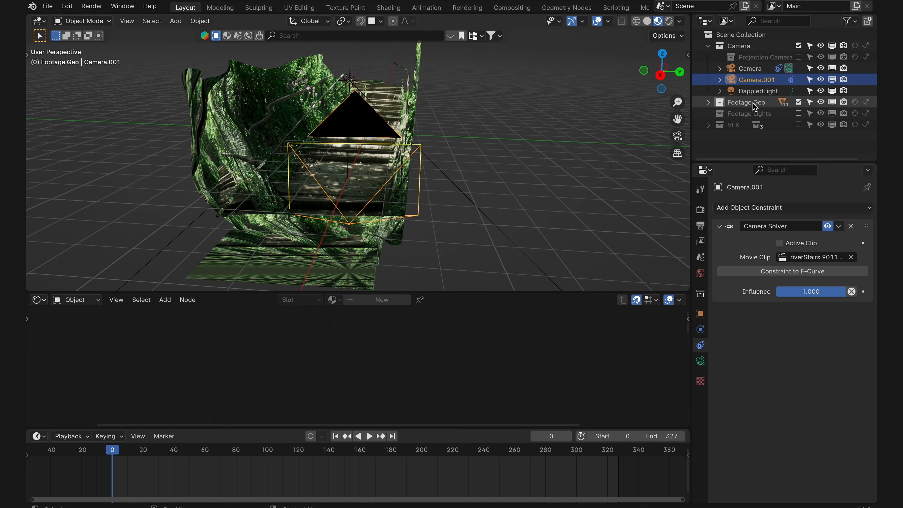
left_click(782, 274)
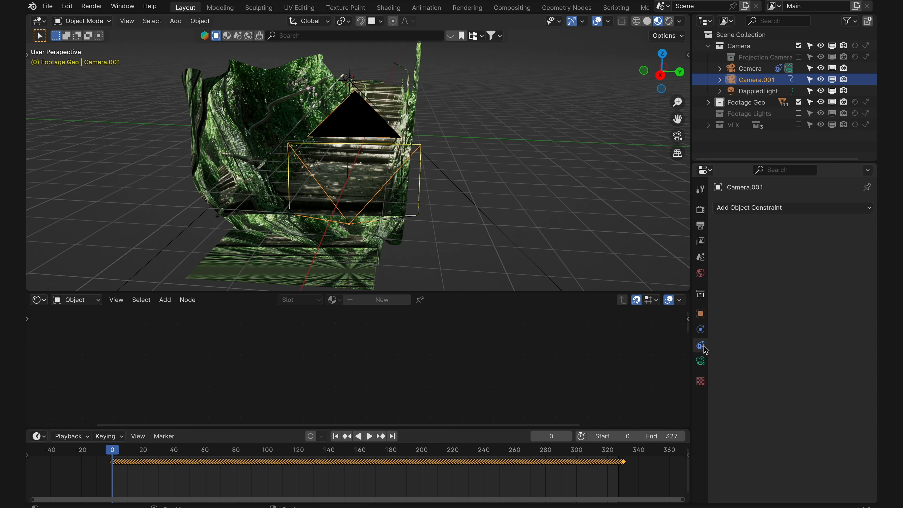
- Delete all keyframes of the duplicated camera after frame 0, keeping only the first one
key("Home")
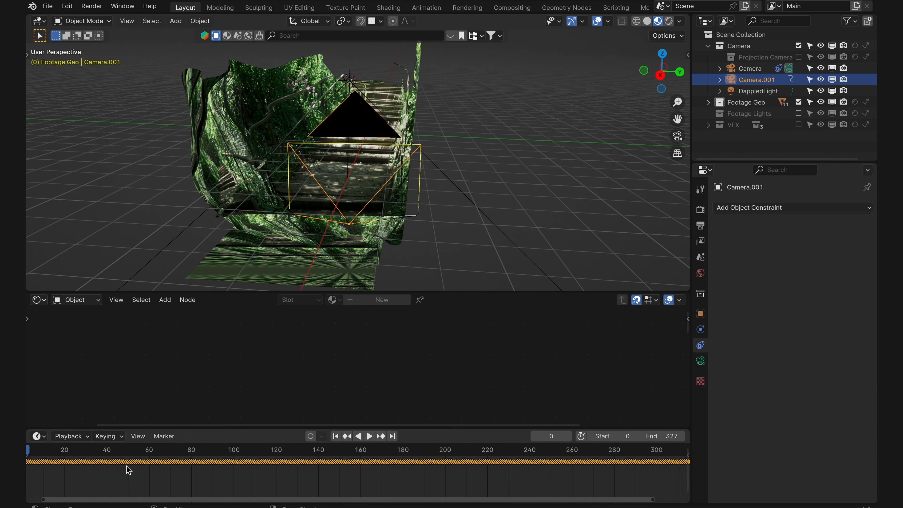
scroll(126, 467, "up", 2)
middle_click_drag(177, 479, 398, 489)
scroll(231, 468, "up", 6)
middle_click_drag(96, 463, 184, 466)
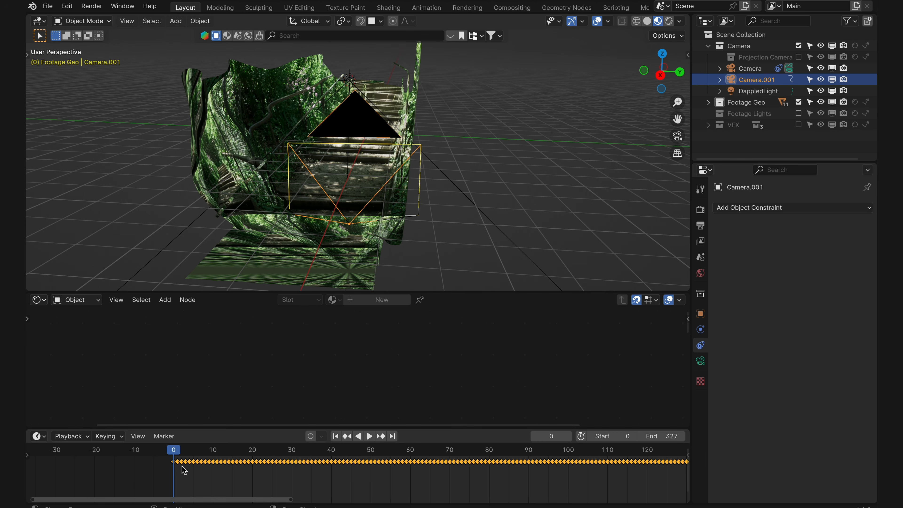
key("space")
left_click_drag(238, 451, 168, 444)
scroll(175, 464, "up", 4)
middle_click_drag(175, 464, 391, 452)
scroll(342, 458, "up", 8)
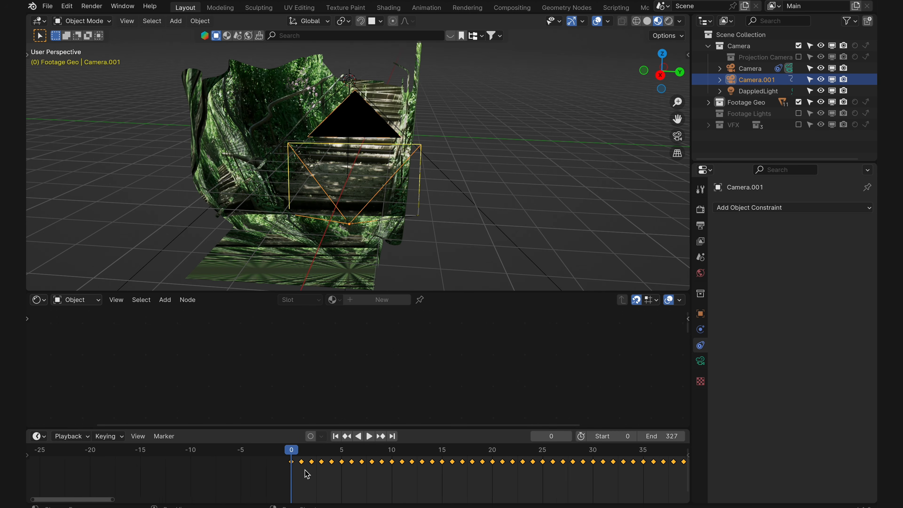
scroll(292, 473, "up", 2)
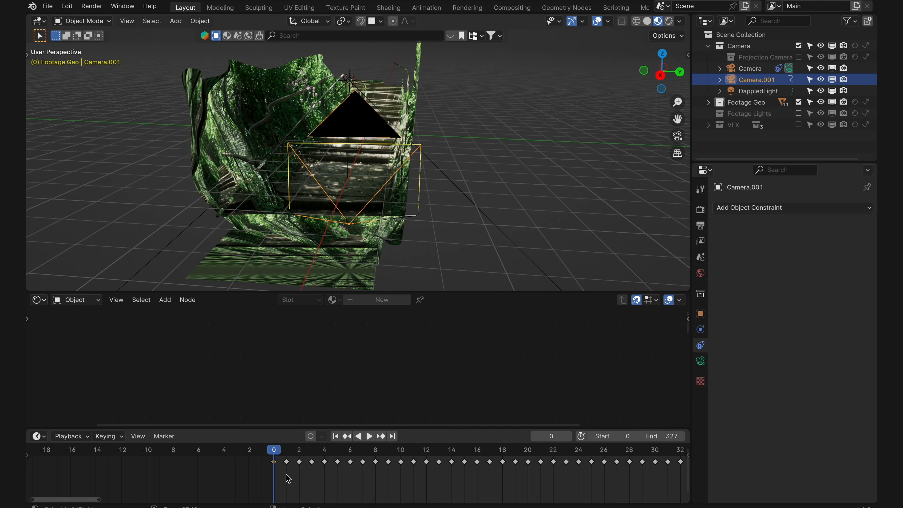
key("x")
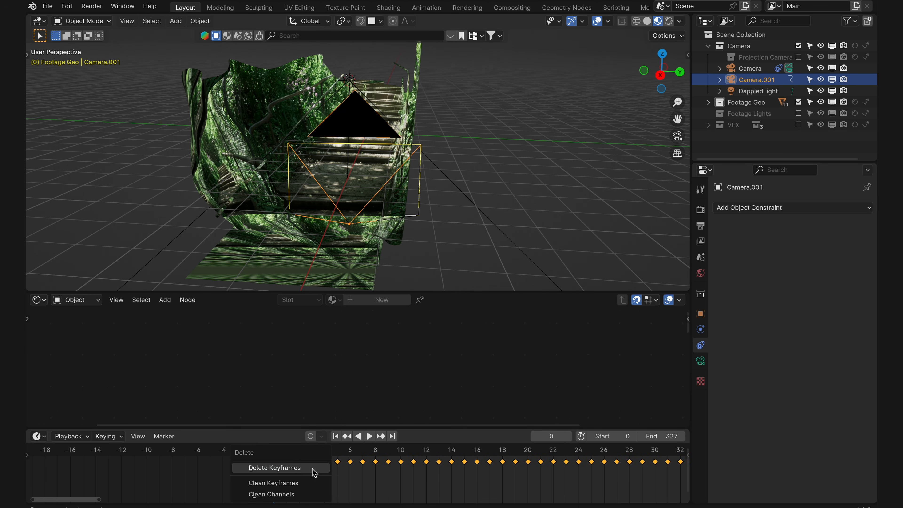
left_click(274, 468)
- Scrub through the timeline to check the duplicated camera's motion and return to frame 0
left_click_drag(280, 456, 398, 455)
middle_click_drag(433, 491, 314, 489, "ctrl")
left_click_drag(216, 452, 336, 459)
key("shift+Left")
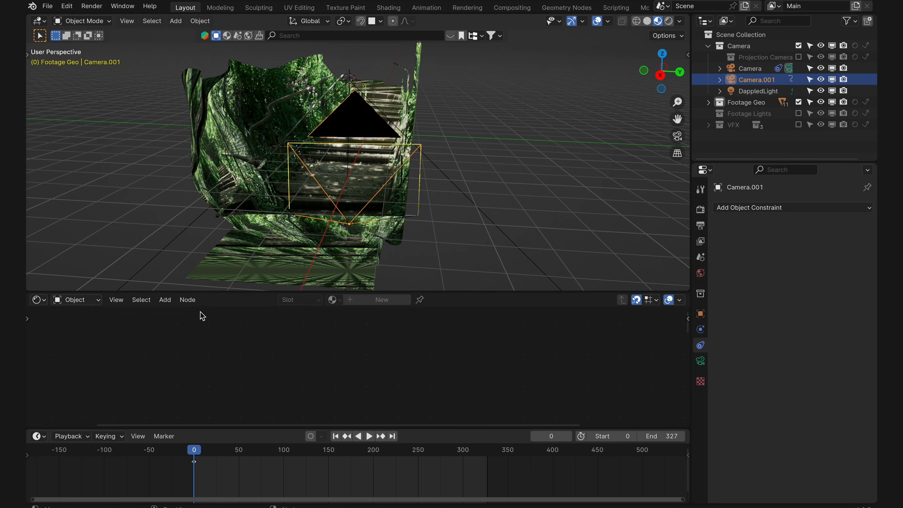
- Rename the duplicated camera as Camera-f0
left_click(248, 138)
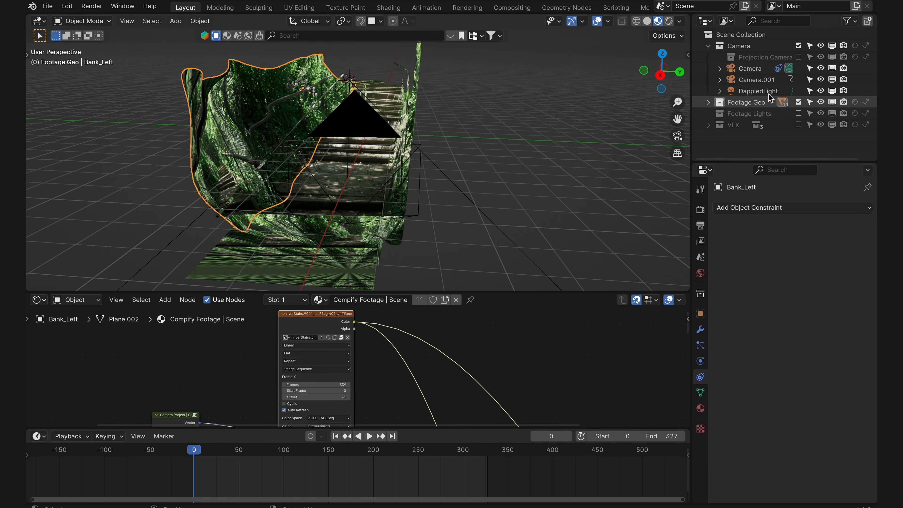
left_click(767, 83)
double_click(769, 82)
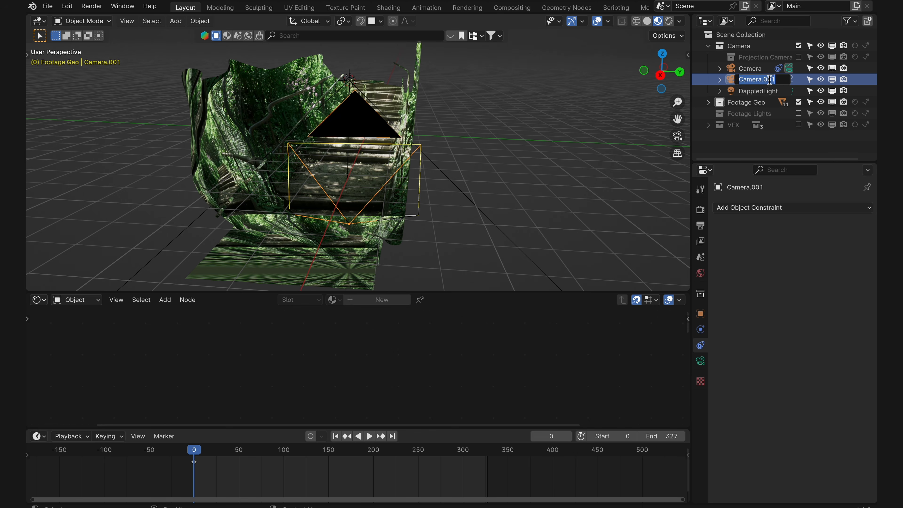
left_click(782, 81)
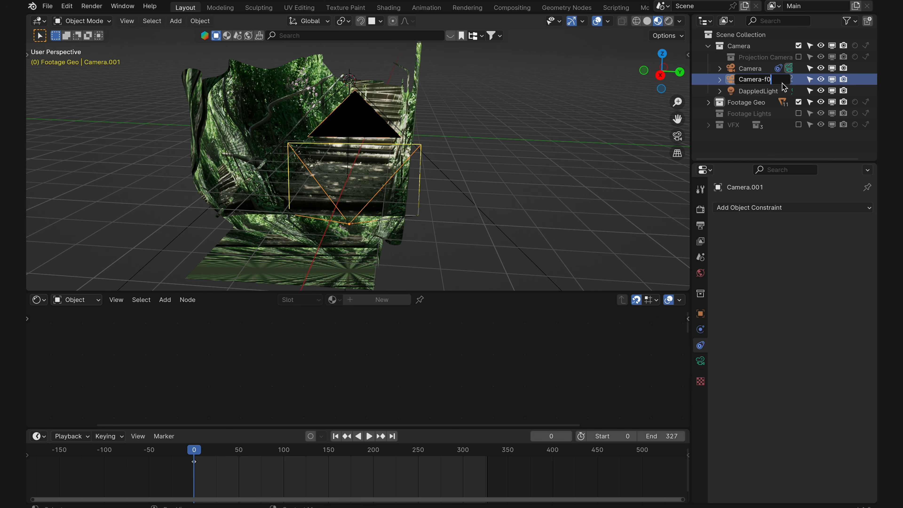
key("Return")
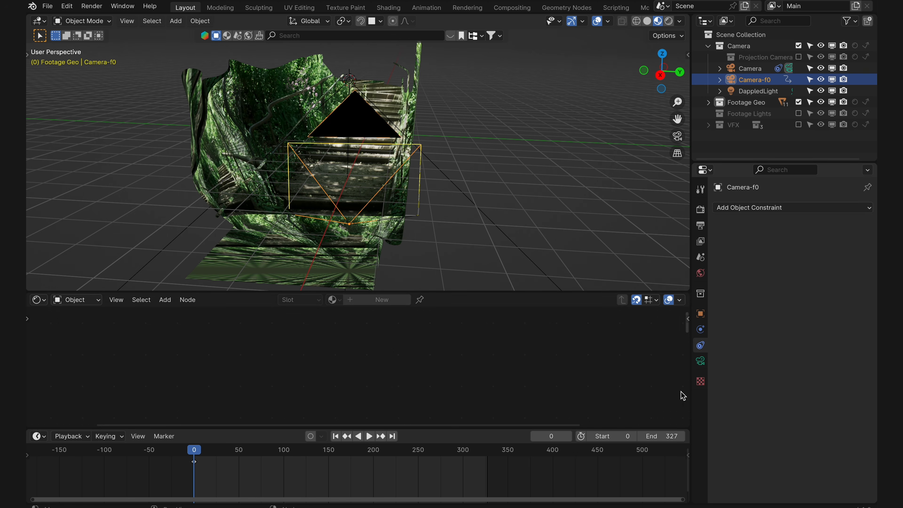
- Create a Compify camera project node group from Camera-f0 and add it to Bank_Left's Compify Footage material
left_click(701, 361)
scroll(777, 387, "down", 15)
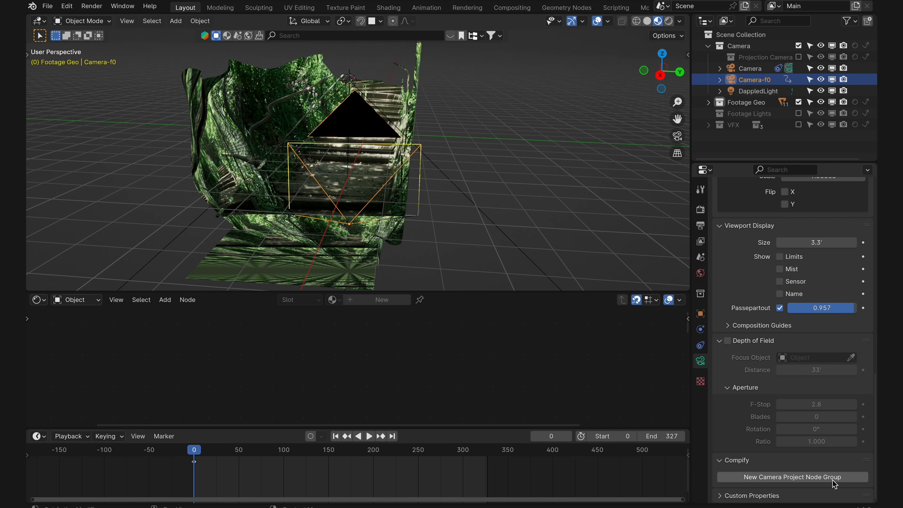
left_click(238, 134)
left_click_drag(280, 262, 281, 104)
scroll(295, 306, "down", 2)
middle_click_drag(281, 409, 347, 146)
scroll(284, 314, "up", 2)
key("shift+a")
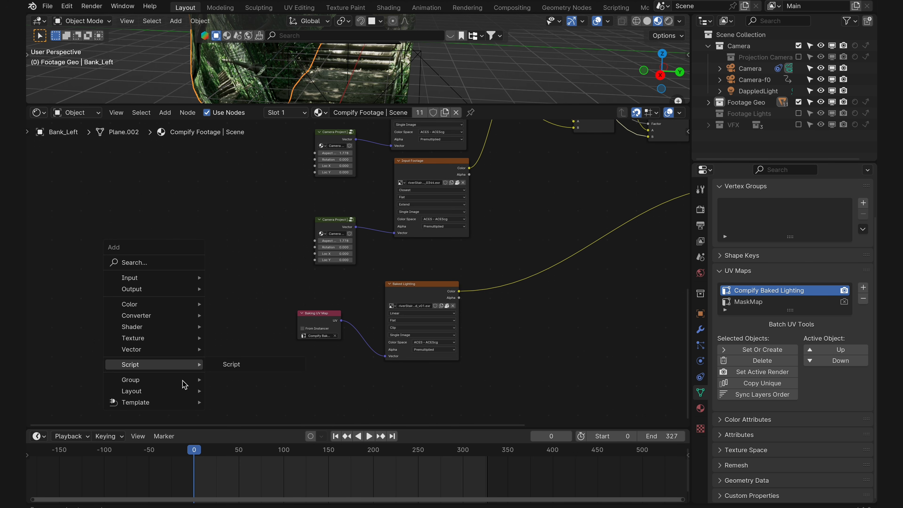
mouse_move(184, 381)
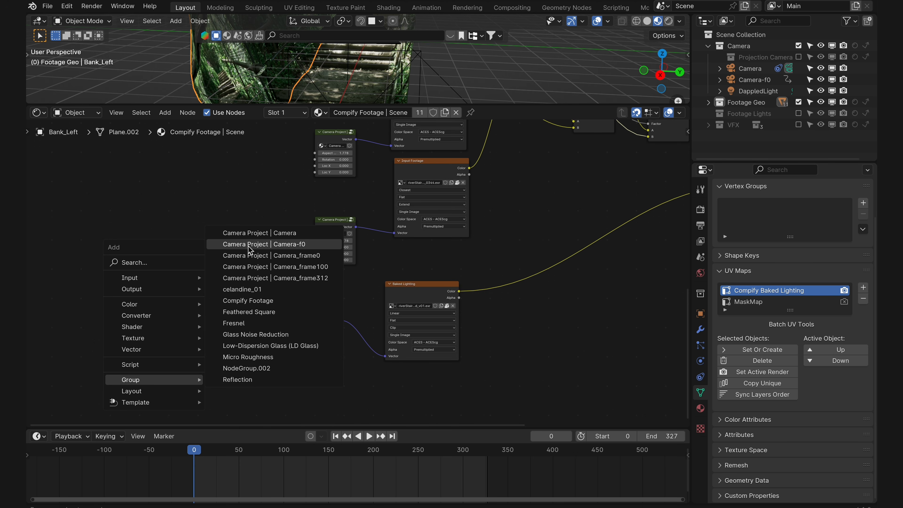
left_click(302, 249)
left_click(212, 203)
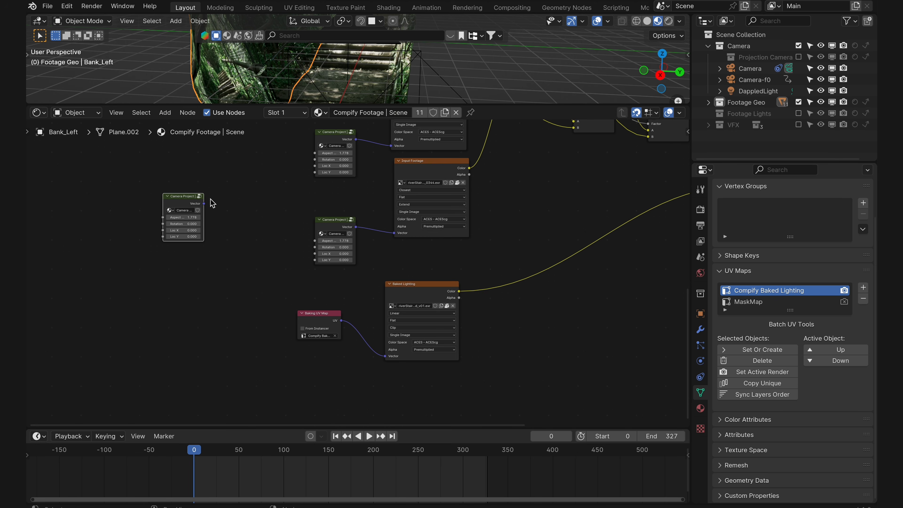
- Preview the Vector output of the Camera-f0 projection node on the footage geometry
left_click(196, 204, "ctrl+shift")
left_click_drag(266, 105, 275, 287)
middle_click_drag(459, 171, 479, 174)
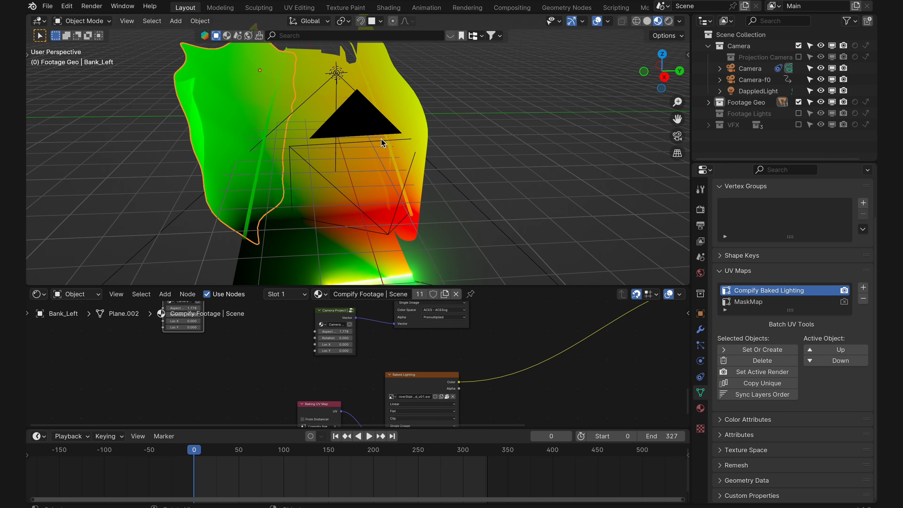
- Test-move Camera-f0 to see how the projection reacts, cancel the move, and play the timeline before returning to frame 0
left_click(754, 79)
key("g")
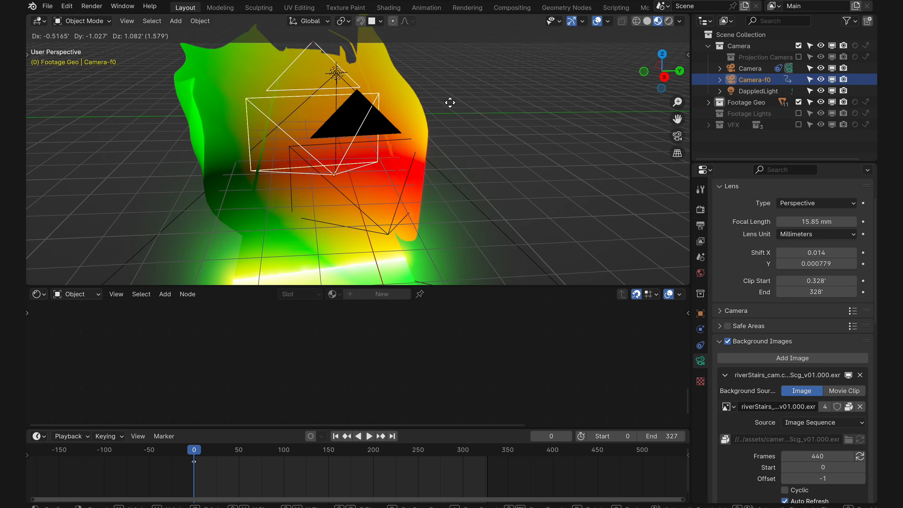
key("Escape")
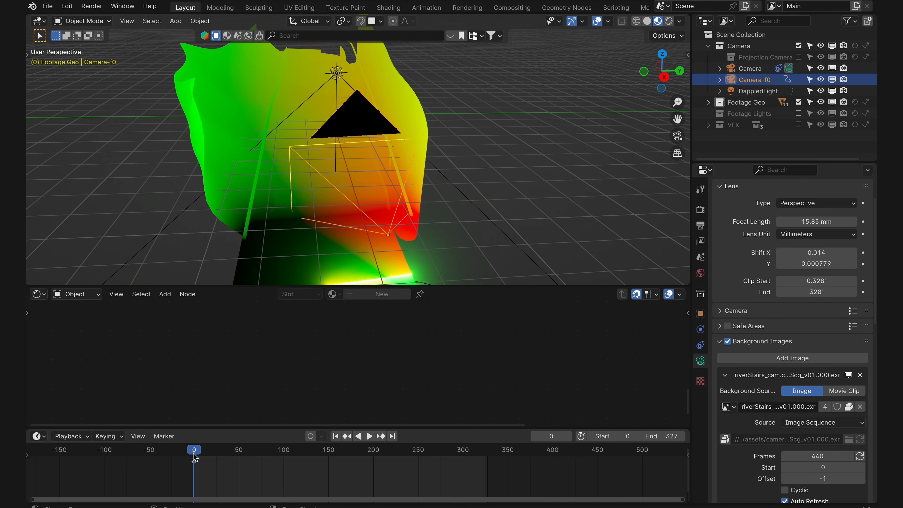
key("space")
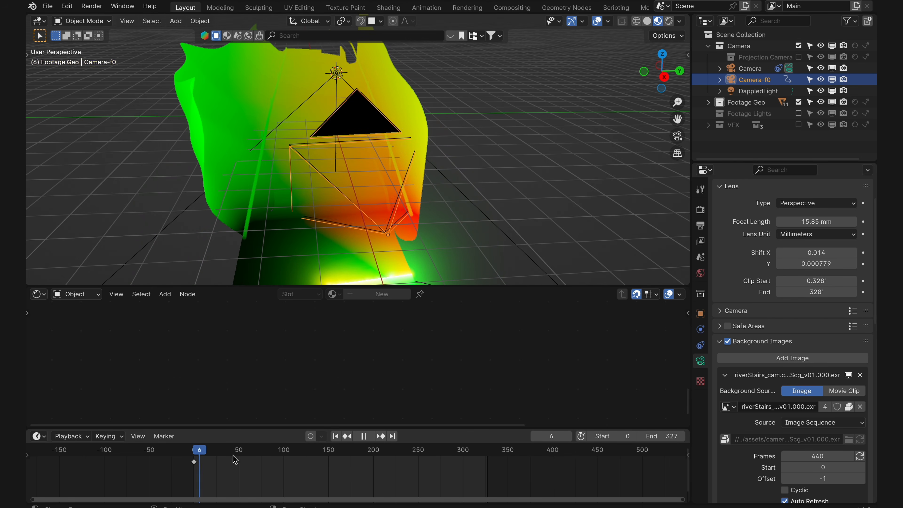
left_click(353, 452)
key("Escape")
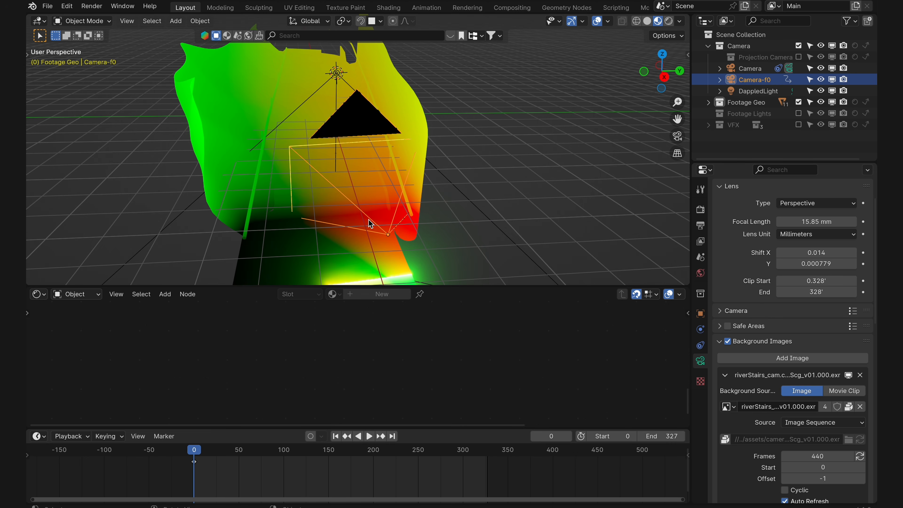
- Duplicate an Input Footage image node in Bank_Left's material and place it beside the Camera-f0 projection node
left_click(223, 168)
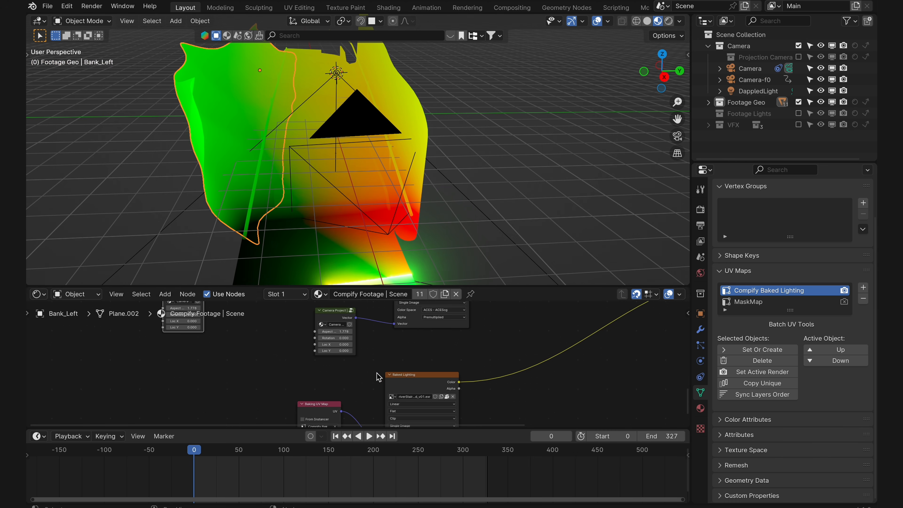
middle_click_drag(382, 340, 316, 354)
left_click_drag(284, 287, 296, 148)
scroll(333, 269, "down", 4)
middle_click_drag(331, 247, 361, 396)
left_click(399, 206)
key("shift+d")
left_click(179, 397)
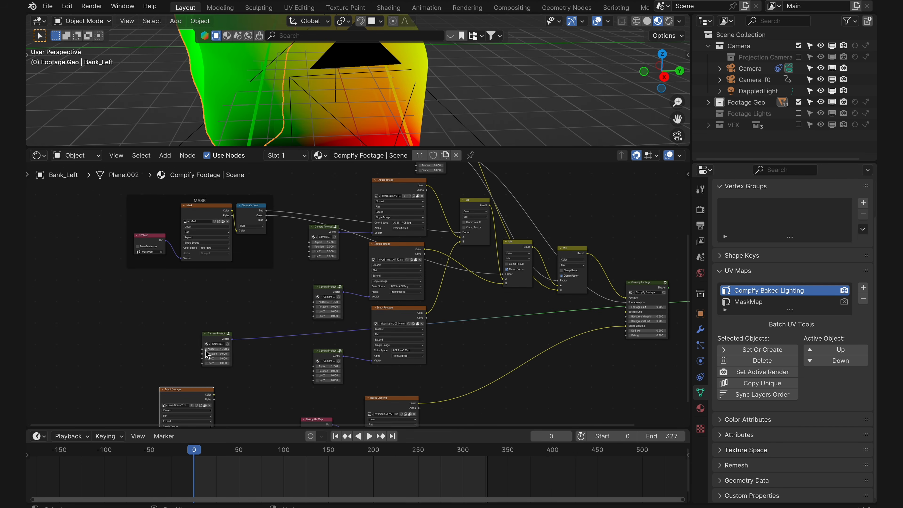
left_click_drag(211, 346, 79, 384)
middle_click_drag(210, 373, 328, 282)
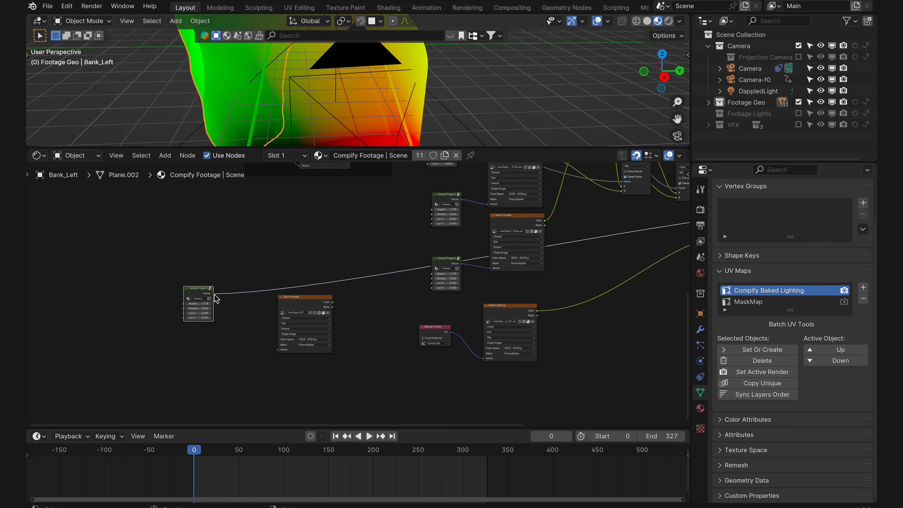
- Connect the Camera-f0 projection's Vector to the duplicated Input Footage node and preview its Color output on the geometry at frame 0
scroll(216, 299, "up", 2)
left_click_drag(129, 294, 230, 382)
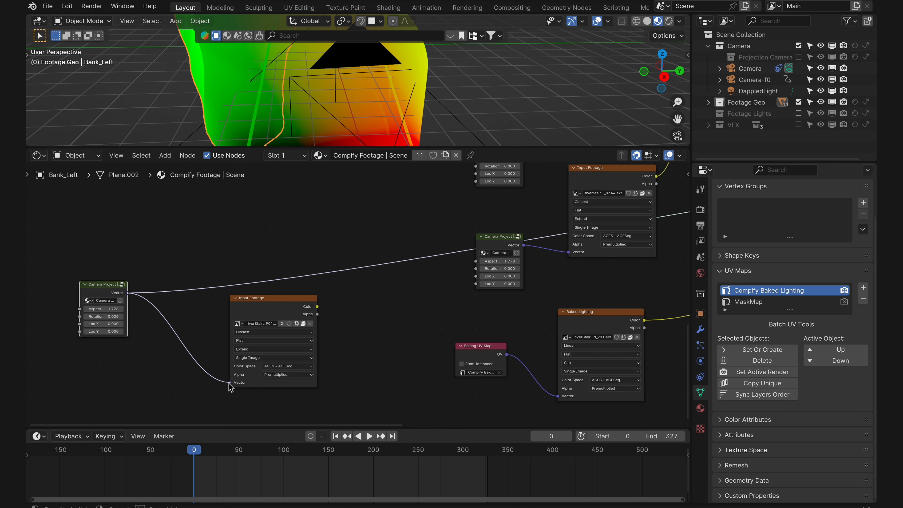
left_click(286, 308, "ctrl+shift")
left_click_drag(312, 147, 316, 322)
mouse_move(200, 450)
left_mouse_down()
mouse_move(432, 461)
mouse_move(189, 461)
mouse_move(471, 463)
mouse_move(184, 449)
left_mouse_up()
scroll(363, 168, "up", 3)
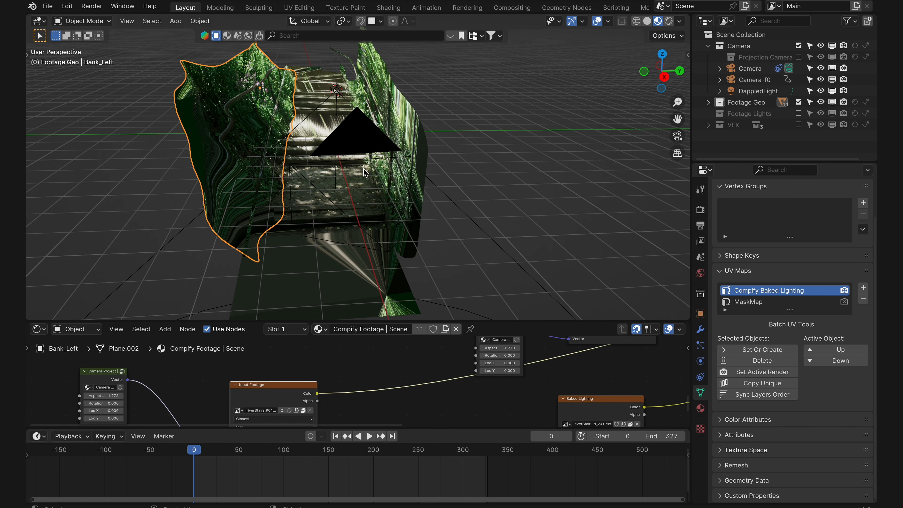
- Preview the original Input Footage nodes one after another, including the 0132 and 0344 stills, and scrub to frame 73
left_click_drag(431, 321, 440, 152)
scroll(498, 279, "down", 5)
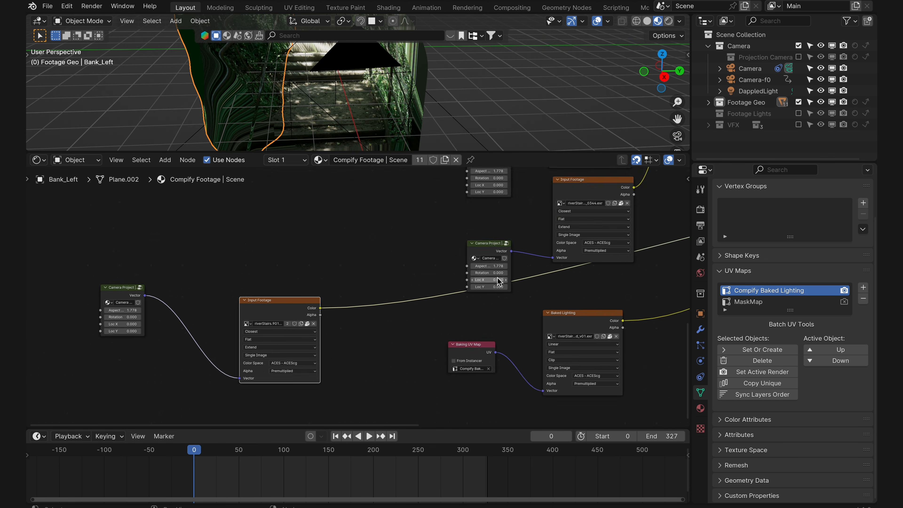
middle_click_drag(527, 208, 474, 301)
middle_click_drag(475, 246, 410, 314)
scroll(412, 313, "up", 3)
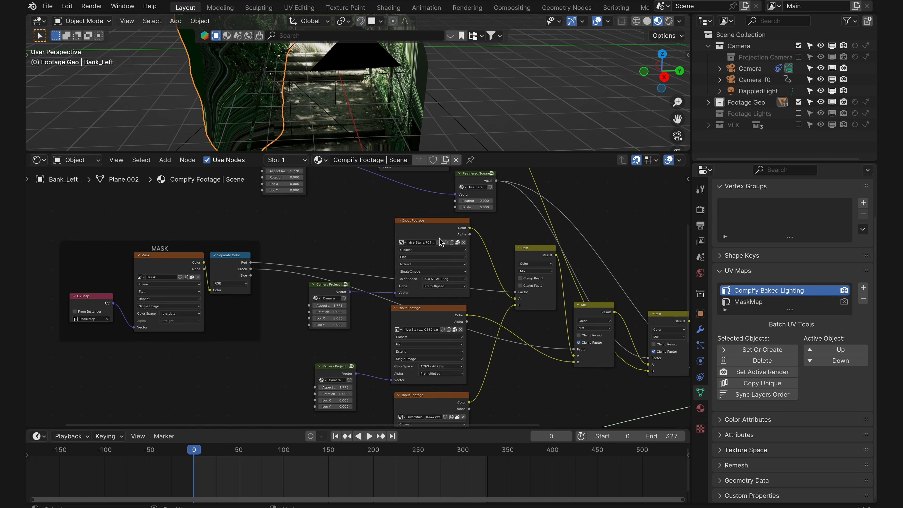
left_click(450, 226)
left_click(451, 312, "ctrl+shift")
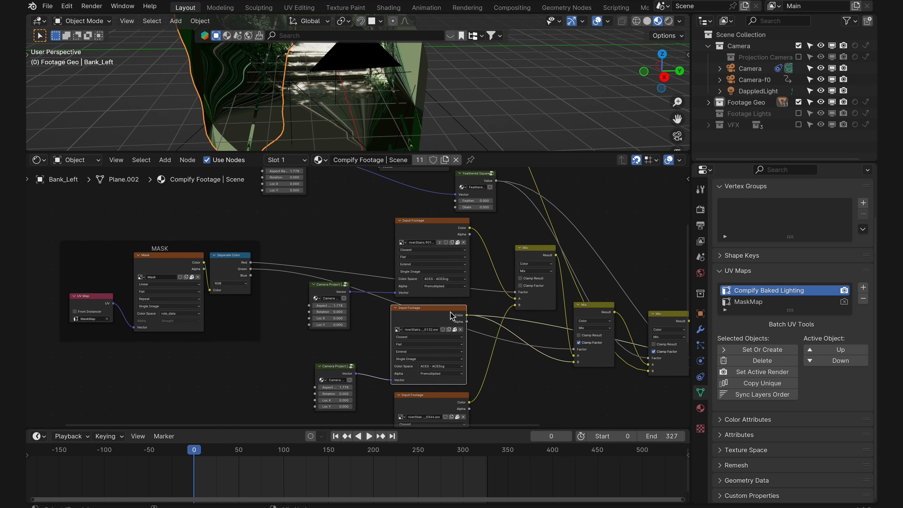
left_click(451, 392, "ctrl+shift")
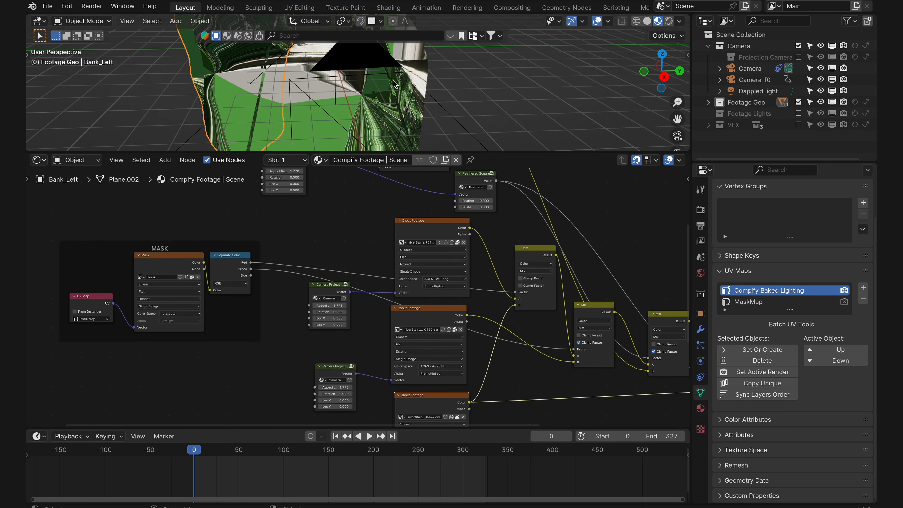
middle_click_drag(393, 84, 387, 129)
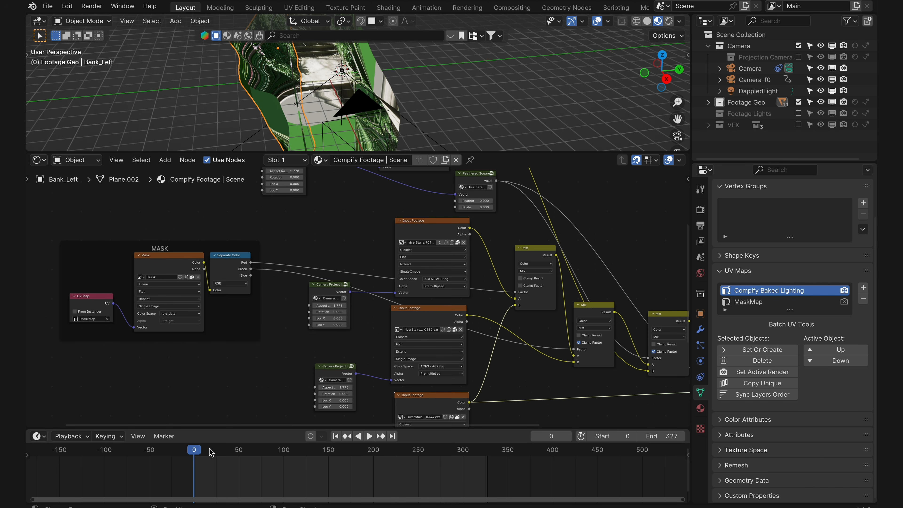
left_click_drag(211, 452, 260, 451)
- Follow the Mix nodes back to the MASK frame and preview the Mask image's Color output on the geometry
middle_click_drag(468, 230, 387, 197)
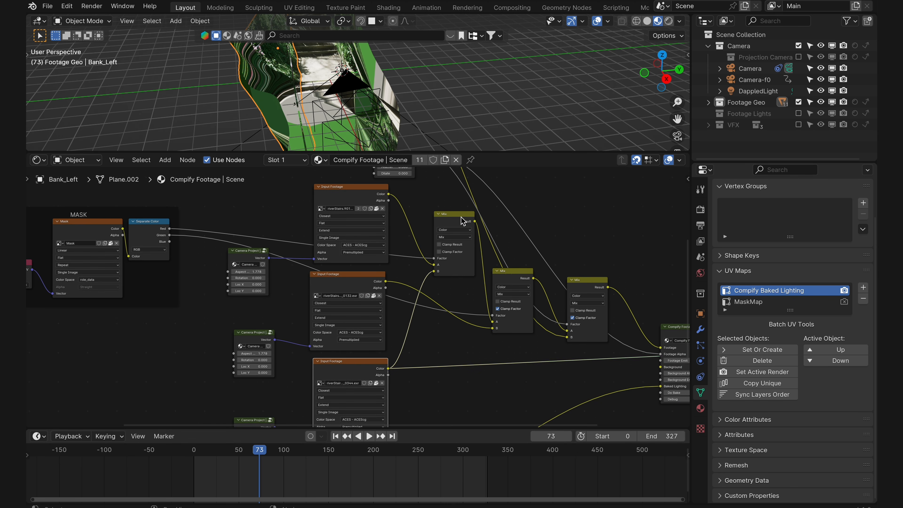
scroll(525, 291, "up", 1)
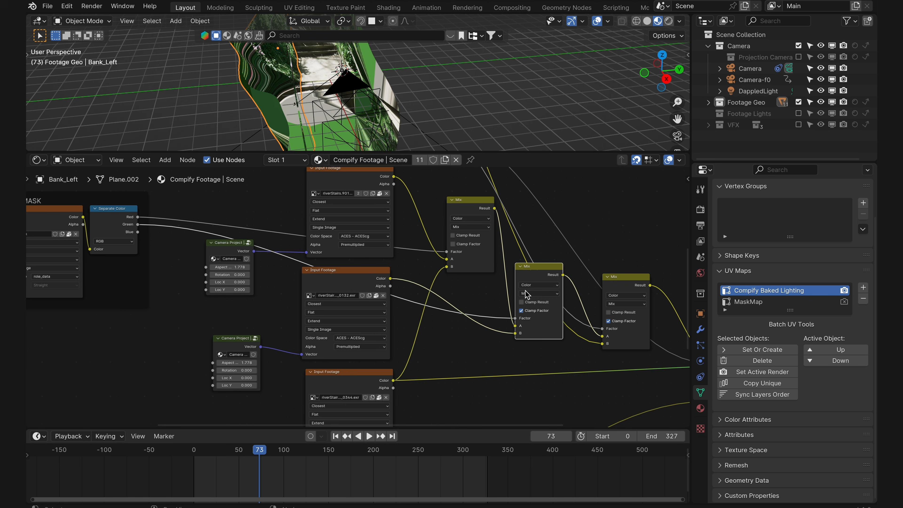
middle_click_drag(152, 246, 220, 263)
left_click(153, 241, "ctrl+shift")
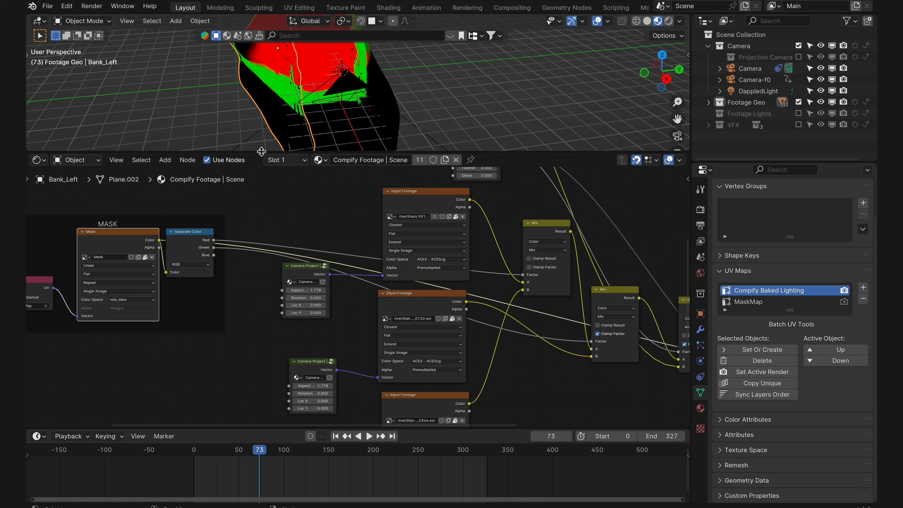
left_click_drag(261, 152, 265, 274)
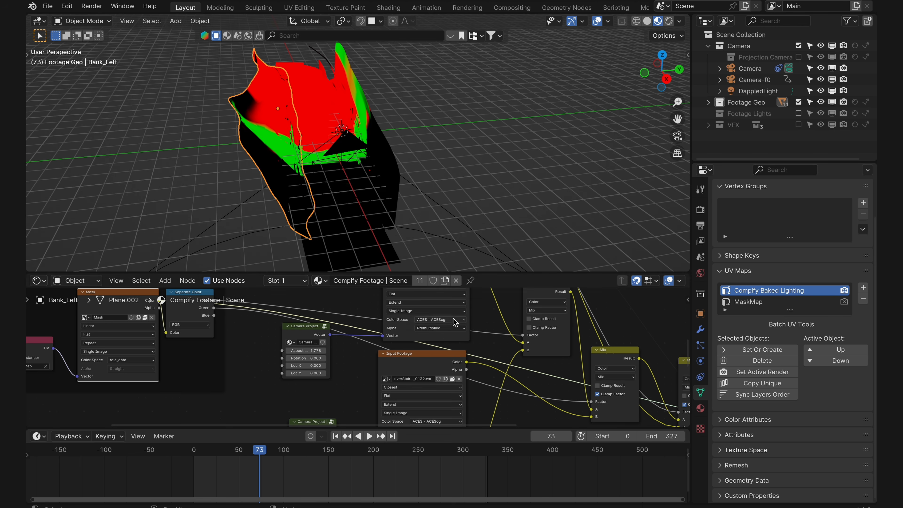
- Preview the second Mix node's Result on the geometry and play the timeline to frame 96
middle_click_drag(452, 318, 441, 365)
scroll(448, 318, "down", 1)
middle_click_drag(605, 394, 459, 372)
scroll(430, 364, "up", 3)
middle_click_drag(377, 321, 360, 328)
scroll(366, 345, "down", 4)
left_click_drag(311, 311, 499, 386)
middle_click_drag(499, 386, 463, 352)
left_click(366, 336, "ctrl+shift")
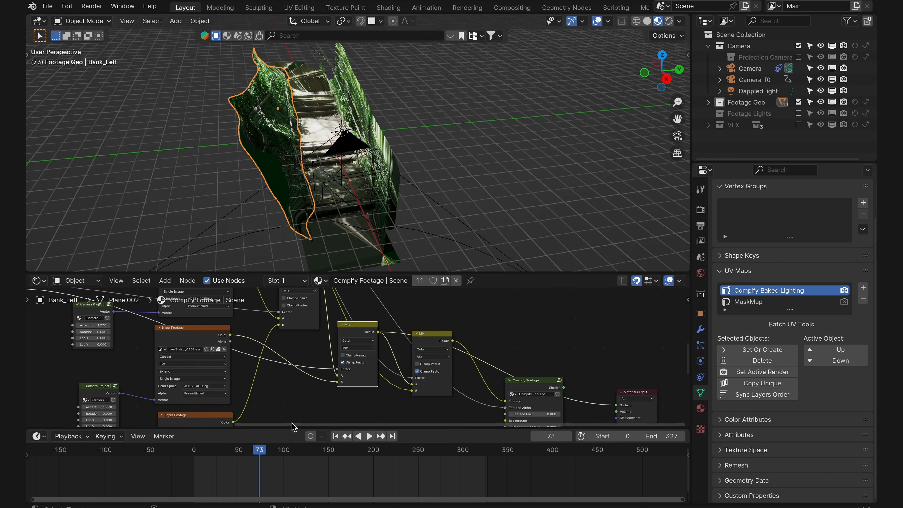
key("space")
key("space")
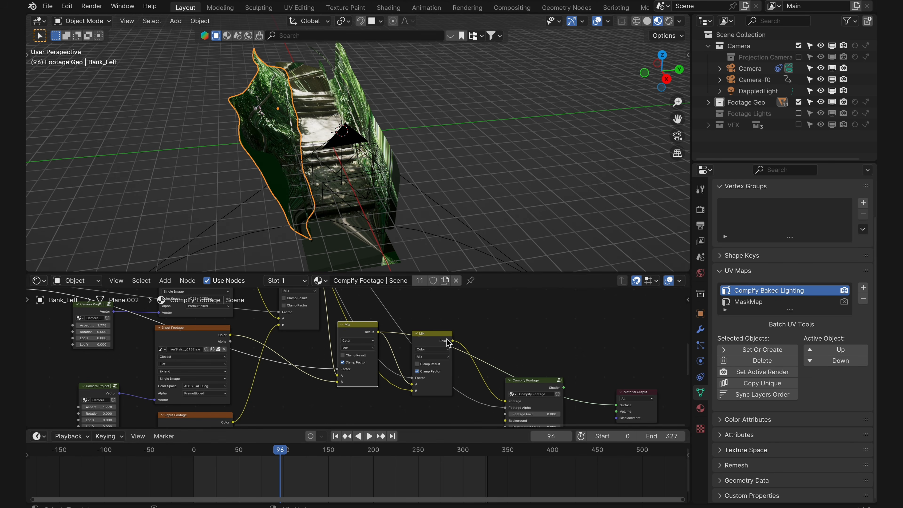
- Preview the last Mix node's Result on the geometry again and scrub the playback to frame 185
left_click(447, 342, "ctrl+shift")
key("space")
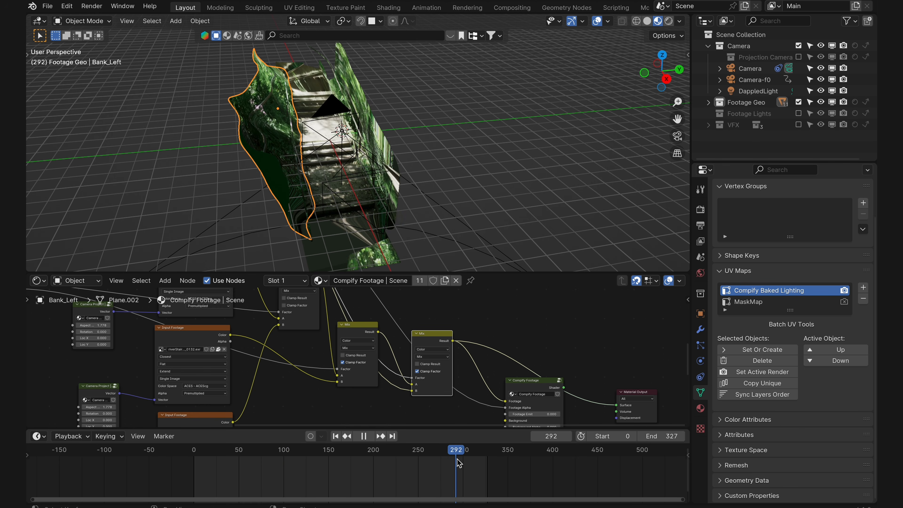
key("space")
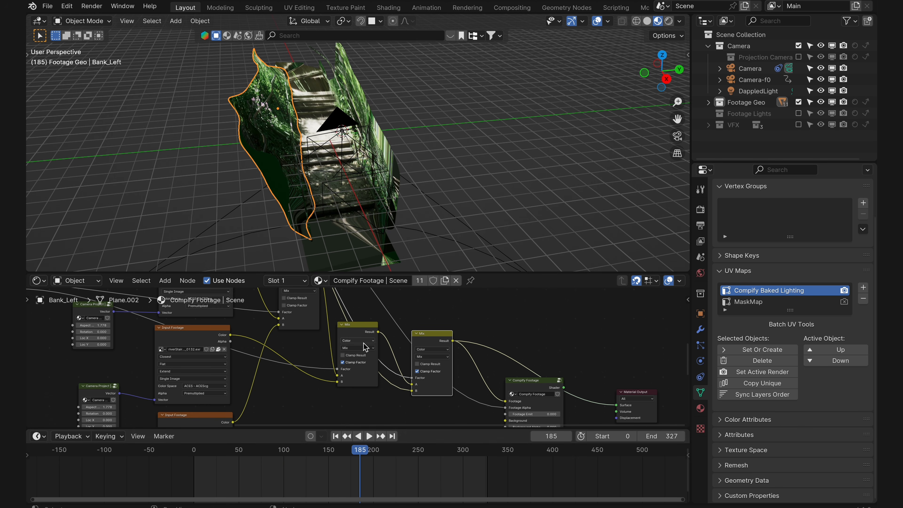
- Find the Feathered Square node that drives the Mix factors and preview its output on the geometry
scroll(375, 309, "down", 3)
middle_click_drag(375, 306, 430, 405)
scroll(340, 337, "up", 2)
left_click(340, 328, "ctrl+shift")
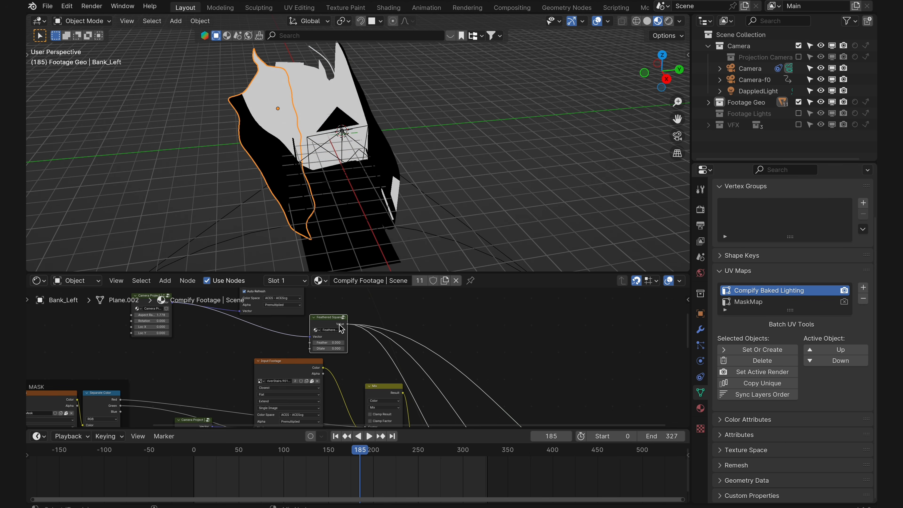
scroll(363, 342, "down", 3)
middle_click_drag(444, 374, 364, 305)
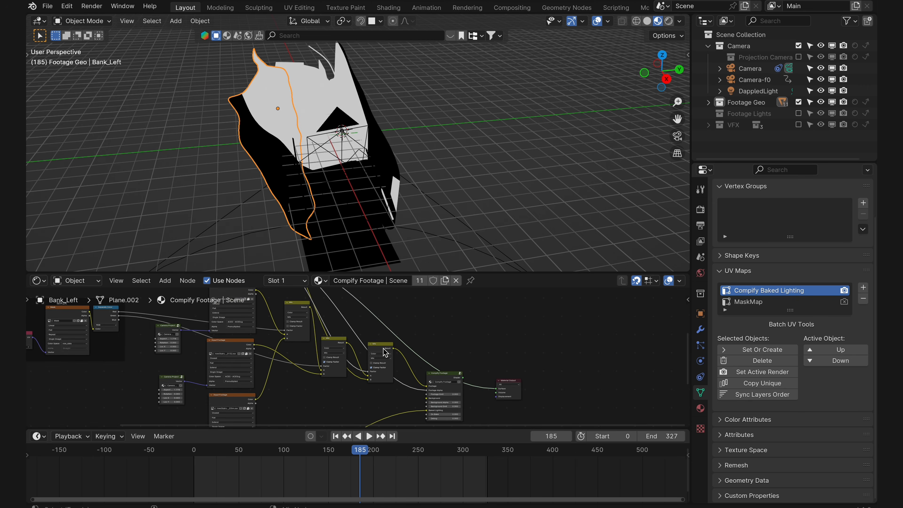
- Preview the last Mix node's Result once more and reconnect the Compify Footage Shader output to the Material Output Surface
left_click(384, 348, "ctrl+shift")
scroll(436, 385, "up", 3)
middle_click_drag(393, 354, 334, 288)
scroll(398, 318, "up", 5)
middle_click_drag(402, 321, 394, 346)
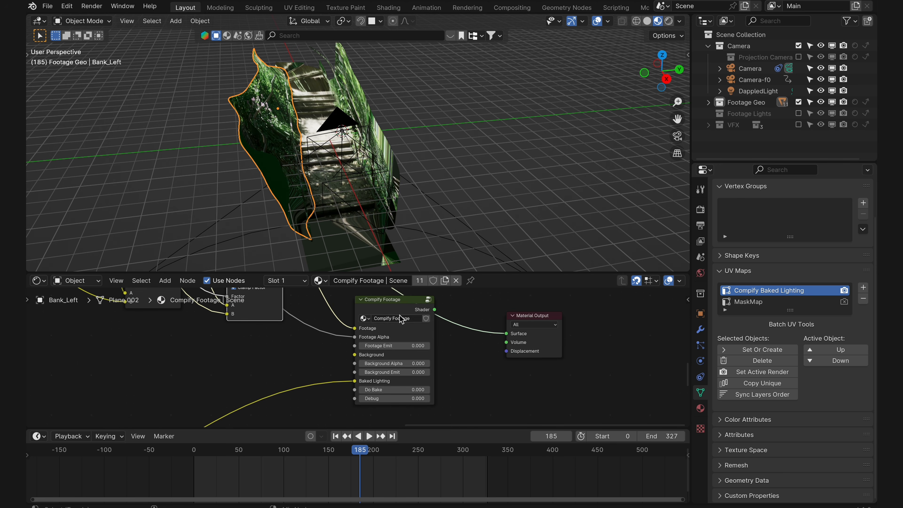
left_click(406, 307, "ctrl+shift")
scroll(405, 320, "down", 3)
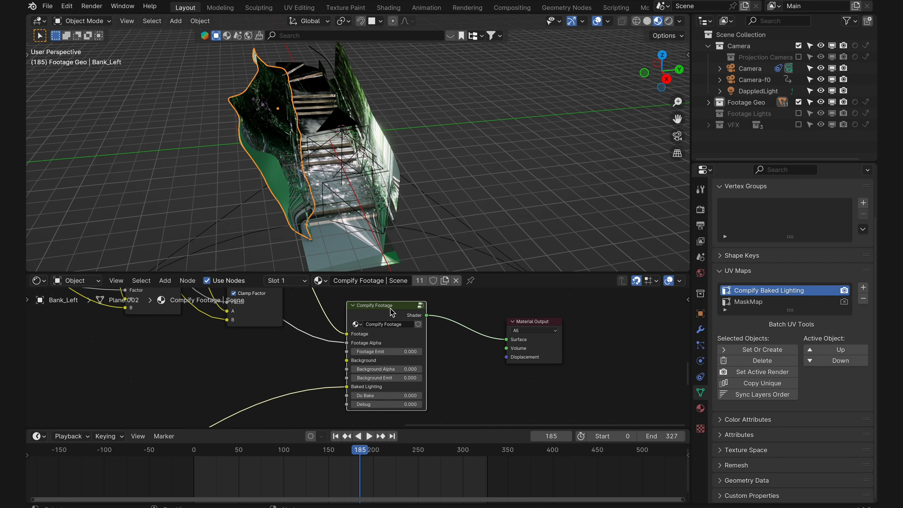
- Examine the Baked Lighting image nodes feeding Compify Footage and inspect the projected stairs and banks from other angles
middle_click_drag(340, 176, 308, 164)
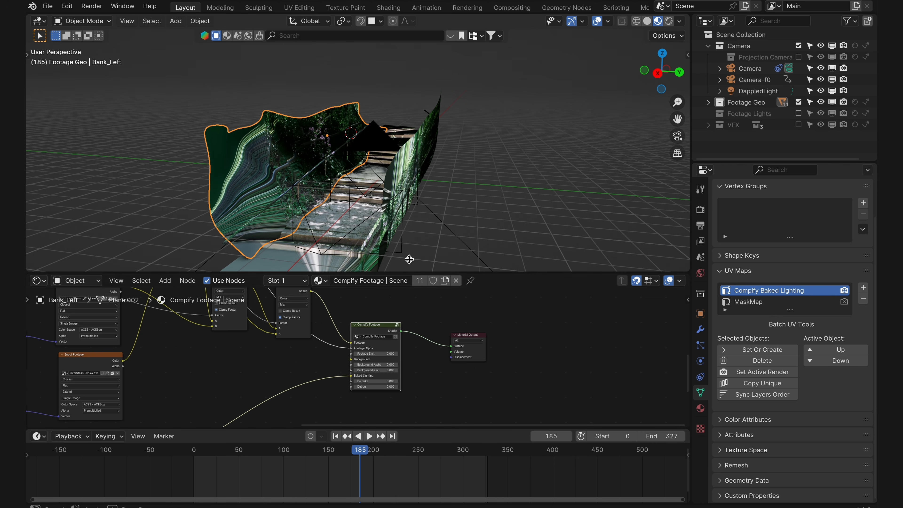
left_click_drag(409, 274, 412, 224)
scroll(389, 314, "down", 4)
middle_click_drag(379, 325, 549, 270)
left_click_drag(62, 316, 205, 362)
key("x")
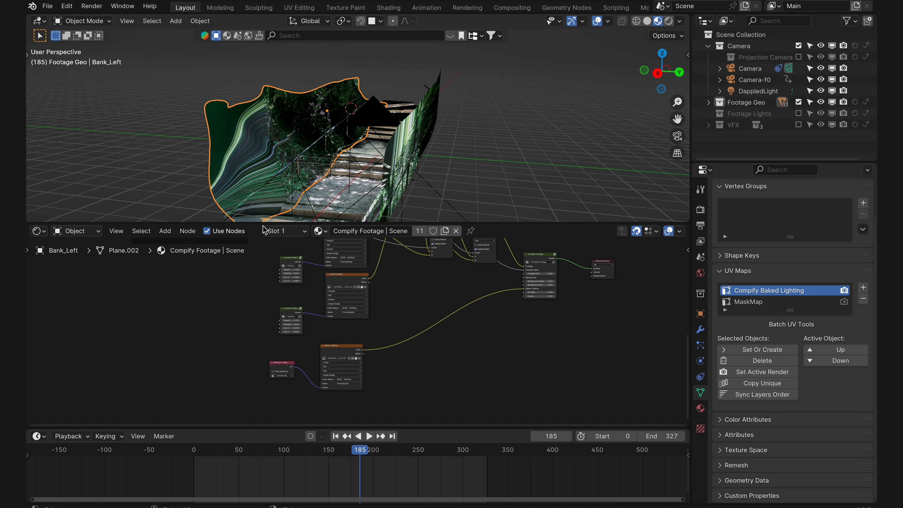
left_click_drag(262, 225, 267, 338)
scroll(299, 263, "up", 3)
middle_click_drag(302, 266, 382, 277)
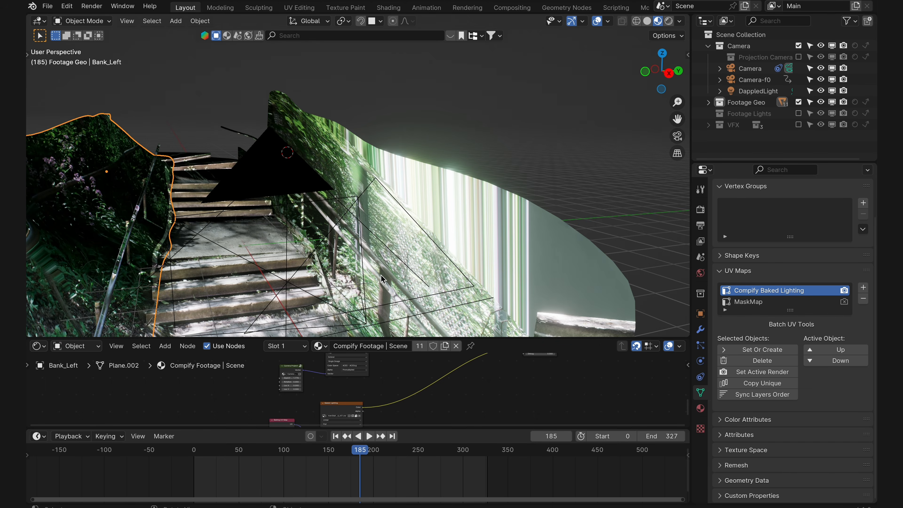
- View the scene through the camera at frame 92 and enable the Footage Lights and VFX collections
key("KP_0")
scroll(408, 236, "down", 3)
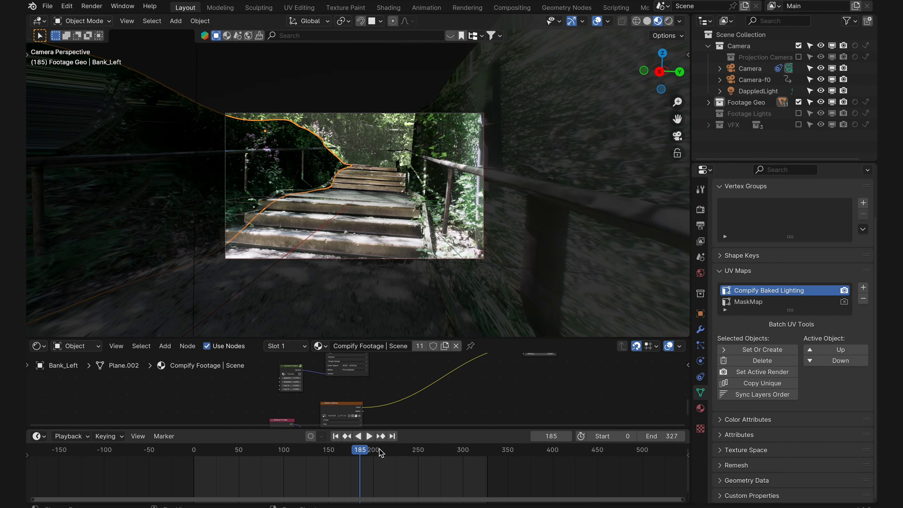
left_click_drag(356, 453, 286, 456)
key("Escape")
left_click(799, 113)
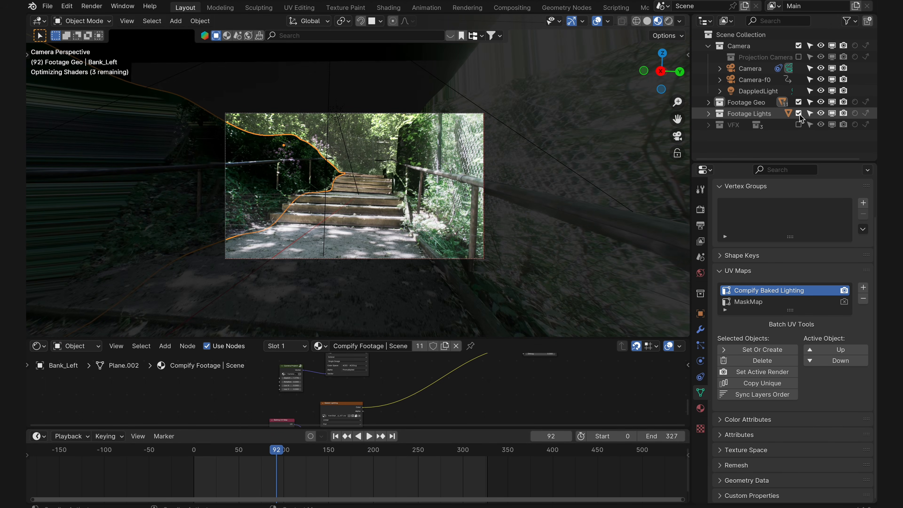
left_click(799, 125)
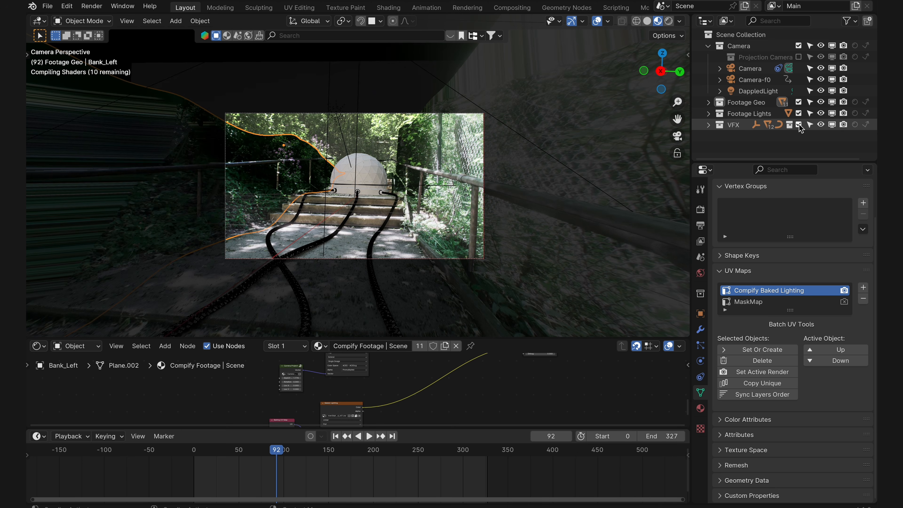
scroll(389, 214, "up", 3)
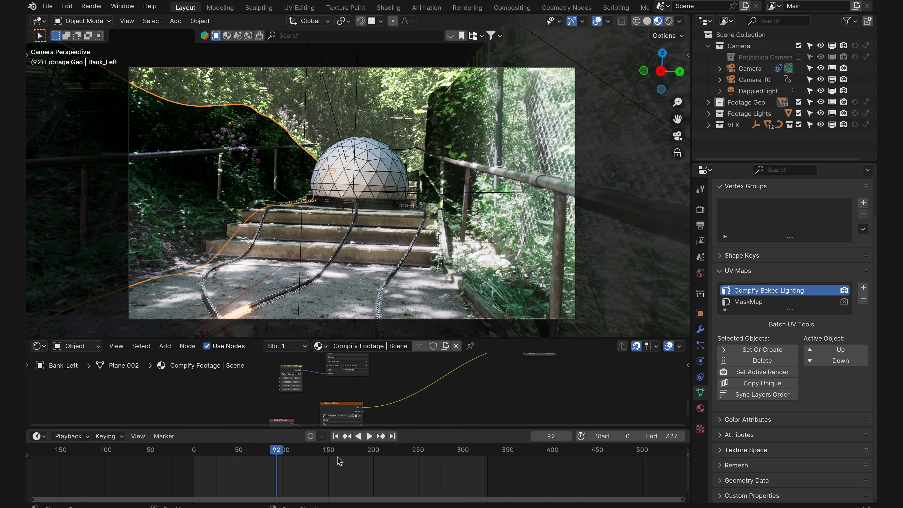
- Move the timeline to frame 195 and switch the camera view to rendered shading
left_click(391, 457)
key("space")
left_click_drag(385, 454, 369, 456)
scroll(351, 252, "down", 2)
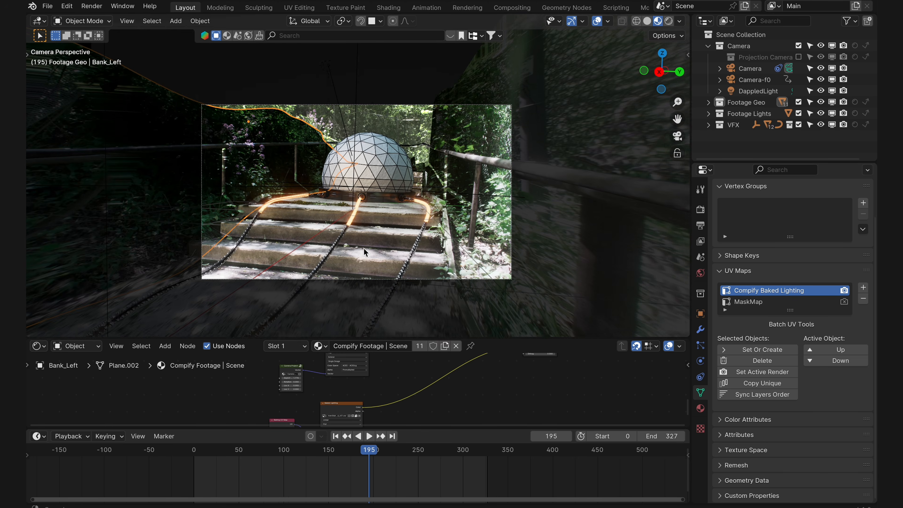
key("z")
left_click(353, 130)
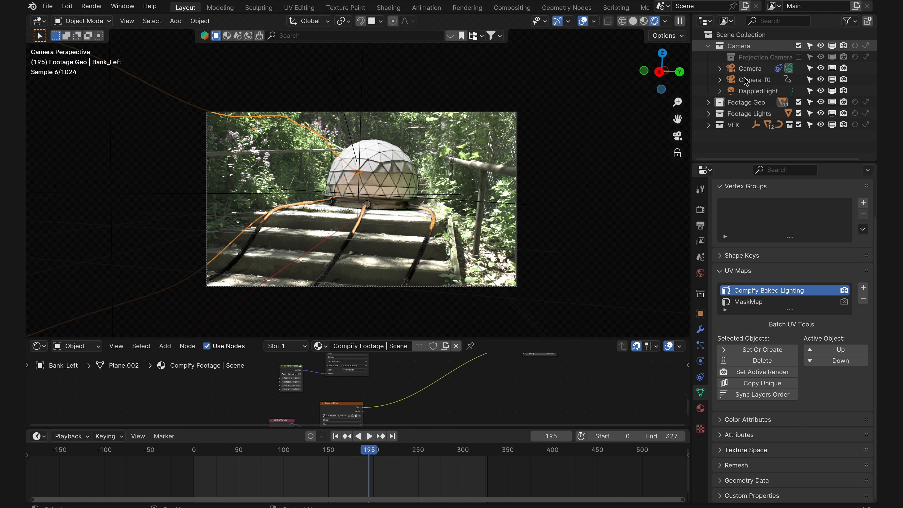
- Select all Footage Geo objects from Bank_Left to Stairs and examine their Shadow Catcher setting in the object visibility properties
left_click(750, 103)
left_click(709, 103)
scroll(726, 113, "down", 3)
scroll(727, 116, "up", 3)
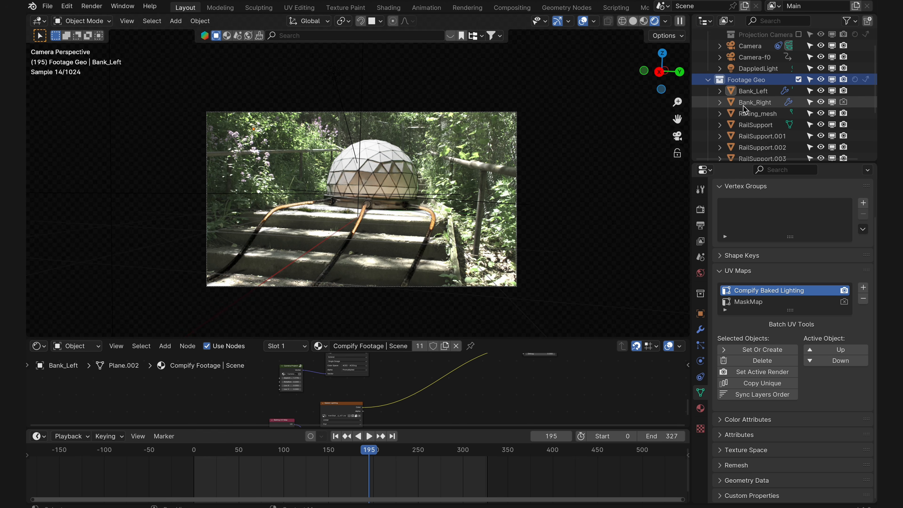
left_click(755, 94)
scroll(757, 102, "down", 5)
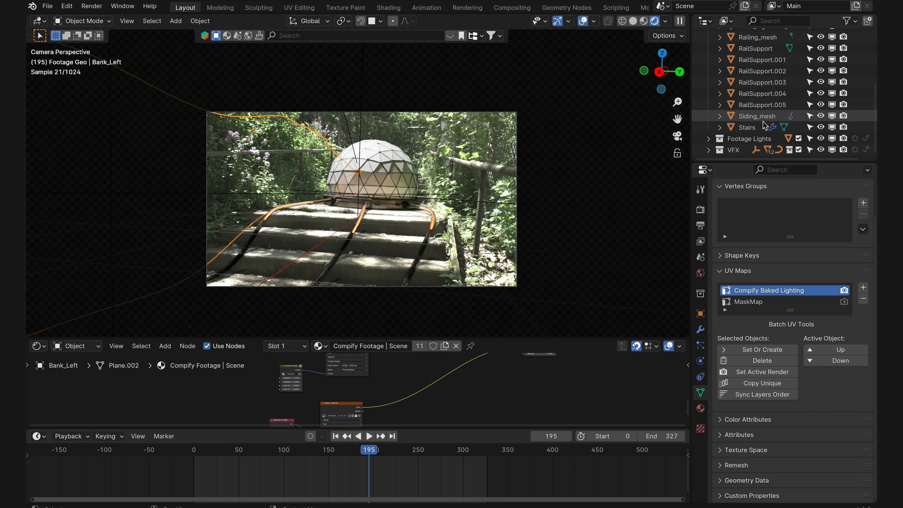
left_click(750, 127, "shift")
left_click(700, 314)
scroll(765, 356, "down", 15)
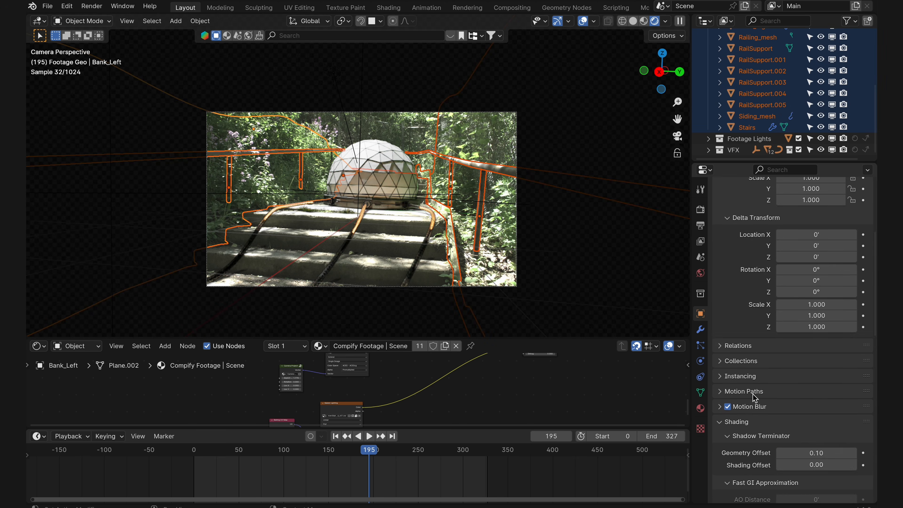
scroll(753, 289, "up", 8)
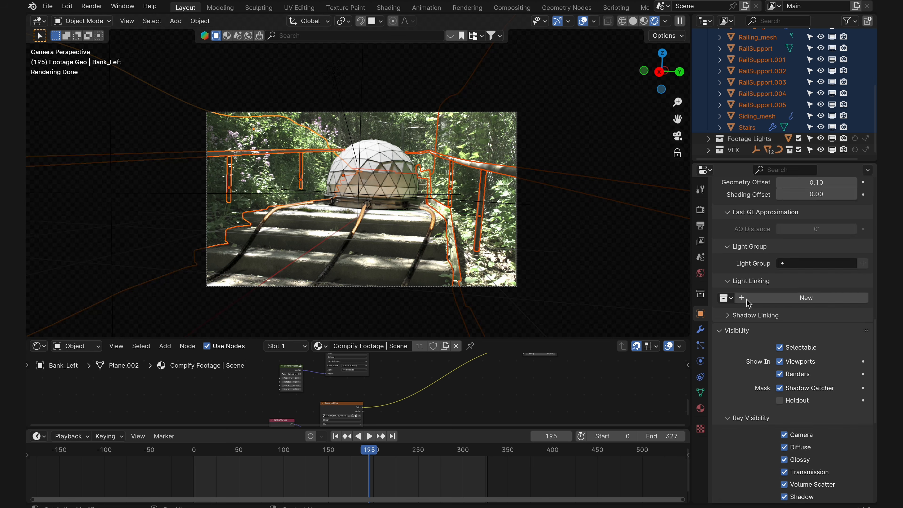
- Examine the view layer's light passes, including Transmission Direct and Shadow Catcher
left_click(701, 241)
scroll(751, 283, "up", 4)
scroll(751, 283, "up", 8)
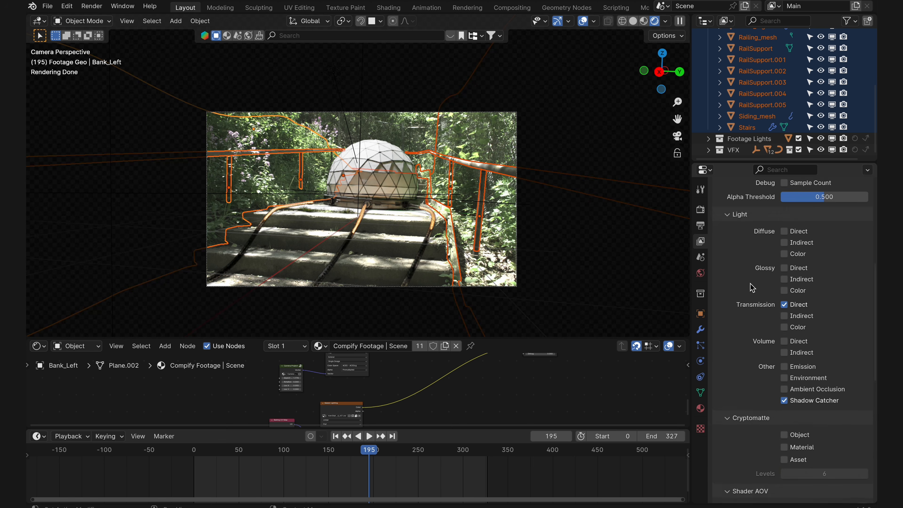
scroll(758, 302, "down", 4)
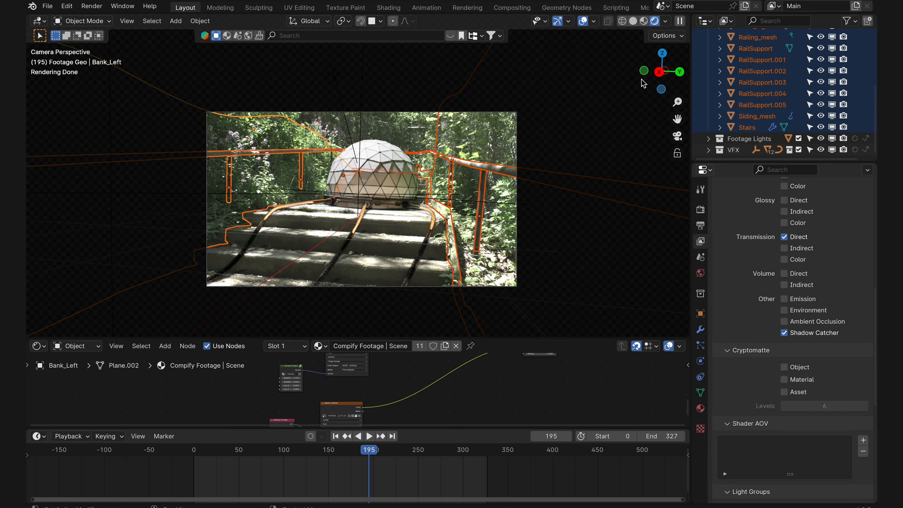
- In the compositing node tree, preview the Add node's result as the backdrop and scrub to frame 224
left_click(511, 14)
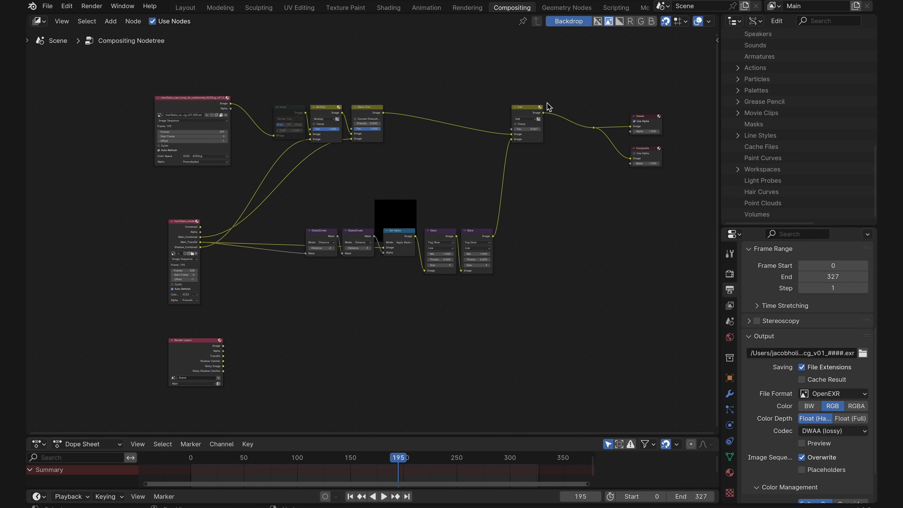
left_click(535, 115, "ctrl+shift")
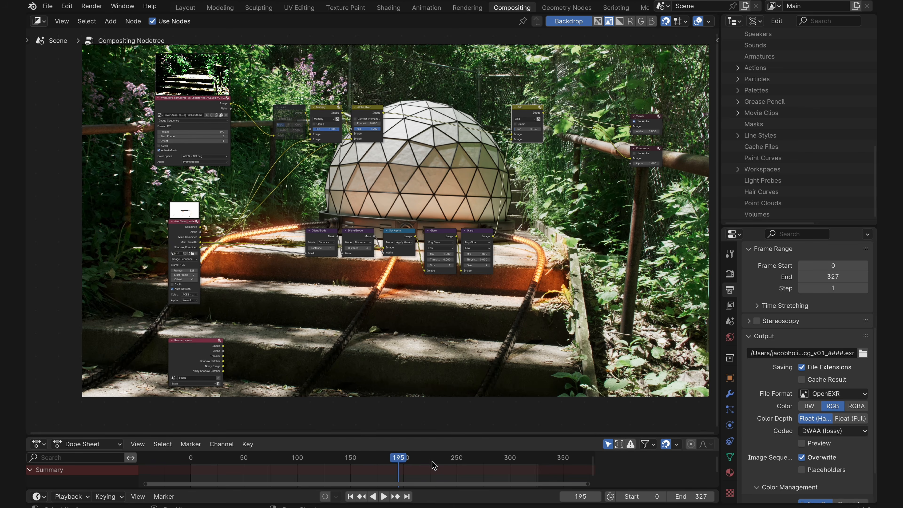
left_click(431, 462)
left_click_drag(431, 461, 425, 462)
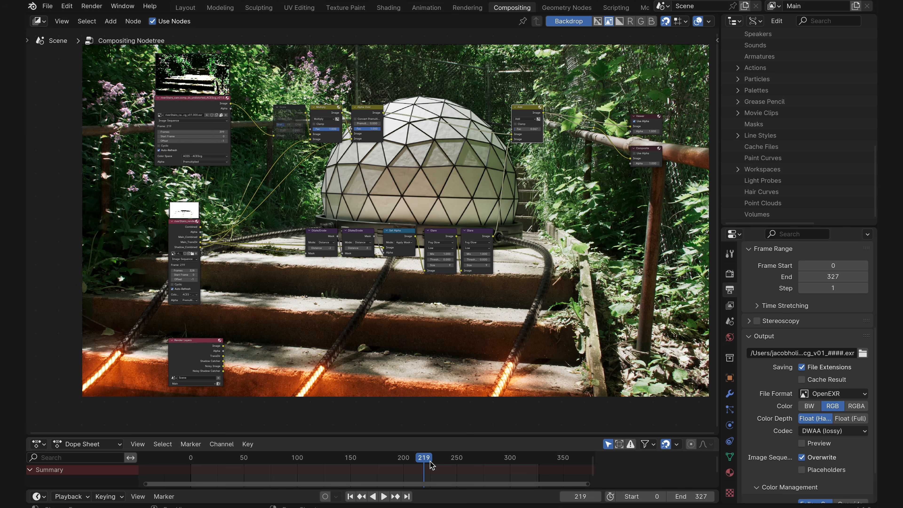
left_click(430, 461)
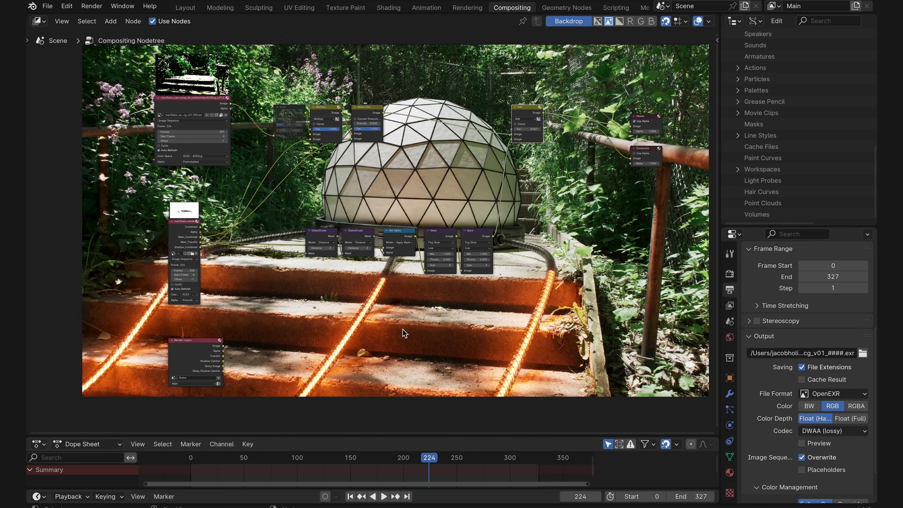
middle_click_drag(403, 329, 252, 310)
scroll(333, 355, "up", 3)
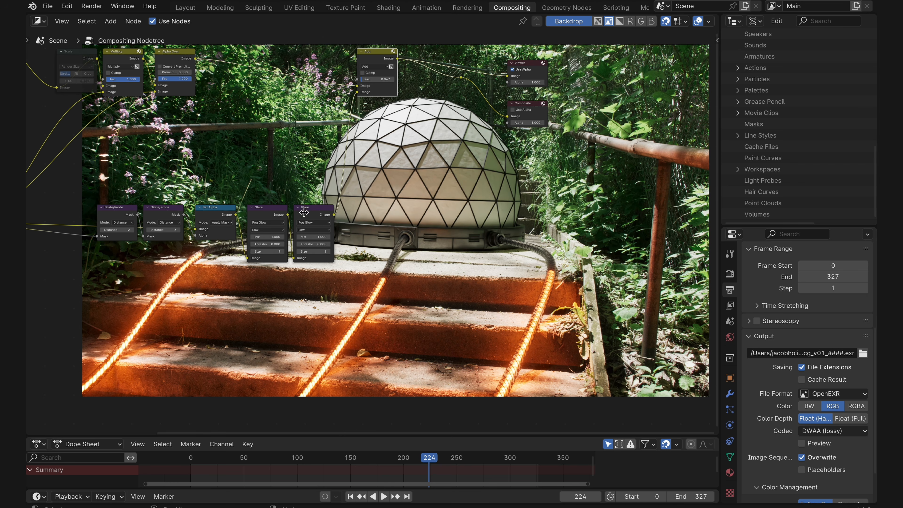
- Return to the Layout workspace, select the glowing Cables and set the viewport's render pass to Transmission Direct
left_click(185, 8)
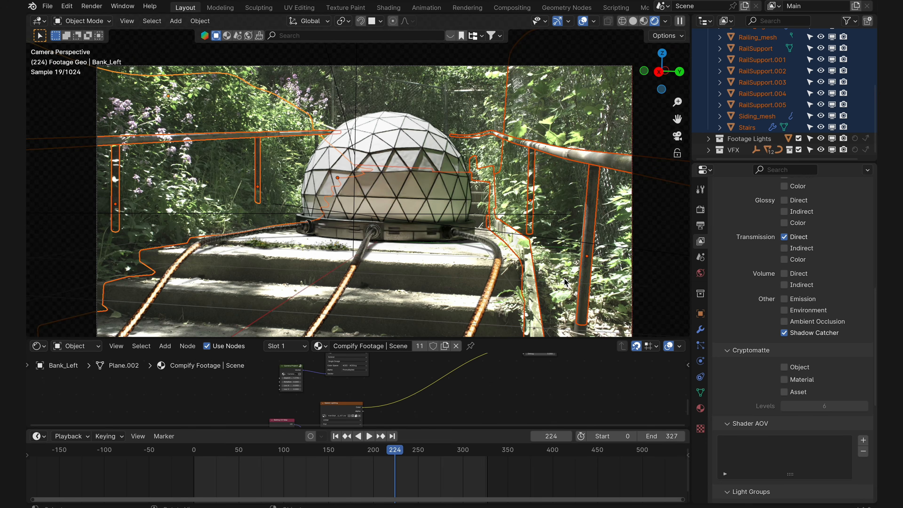
scroll(528, 175, "up", 4)
scroll(463, 228, "up", 6)
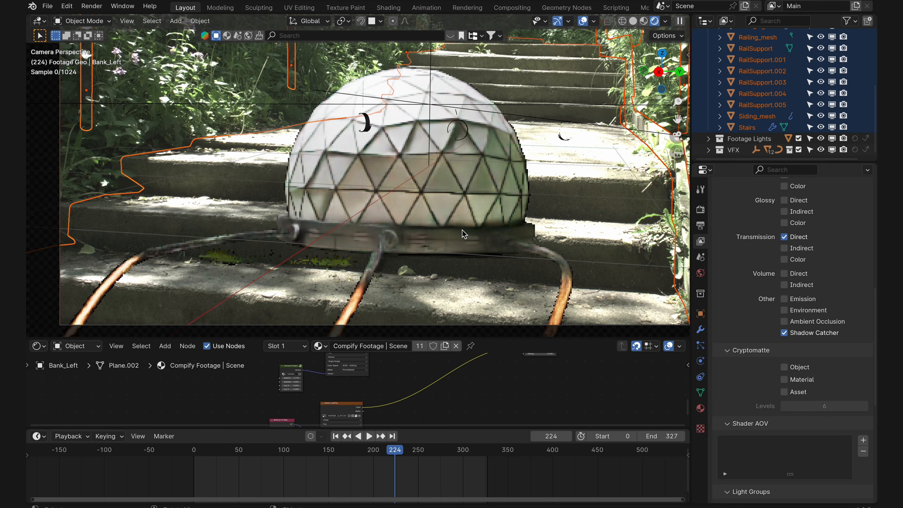
left_click(462, 222)
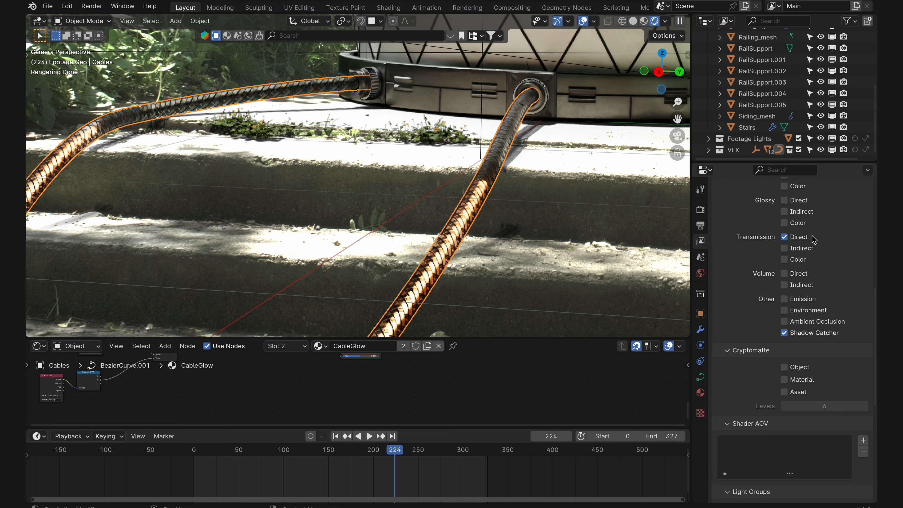
left_click(665, 20)
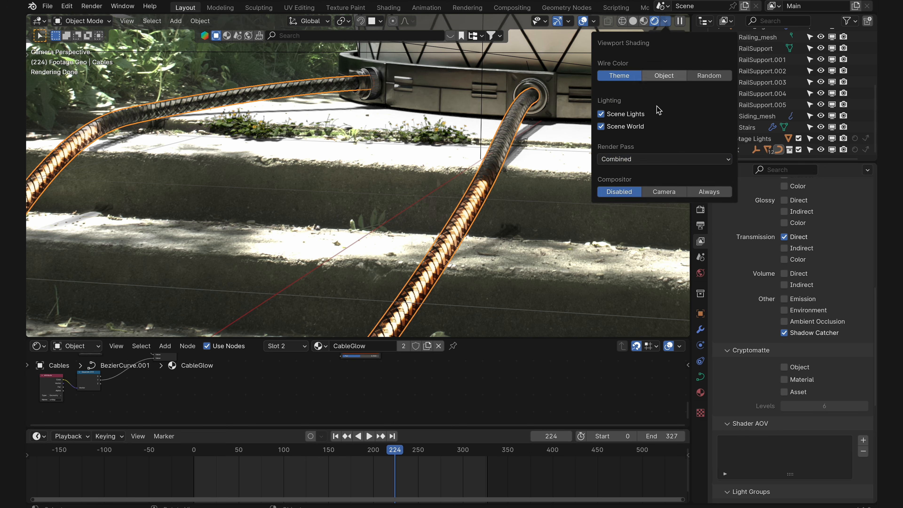
left_click(645, 160)
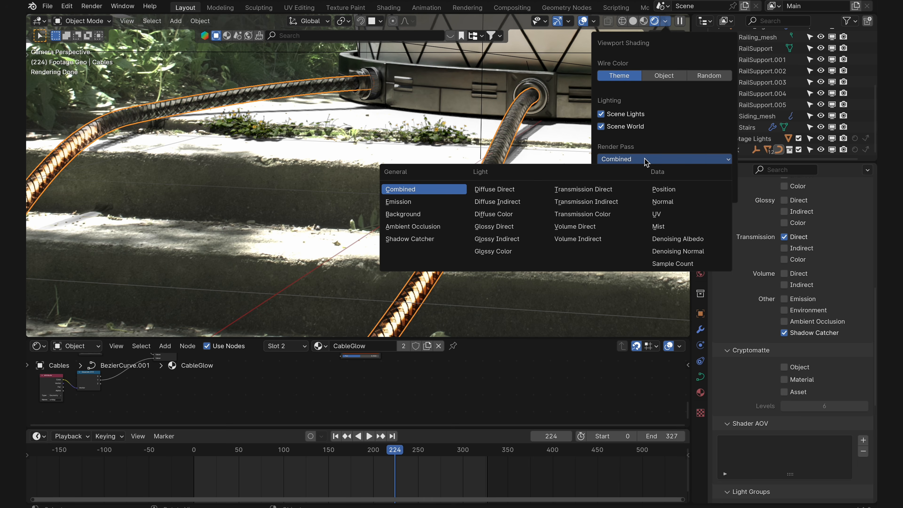
left_click(618, 190)
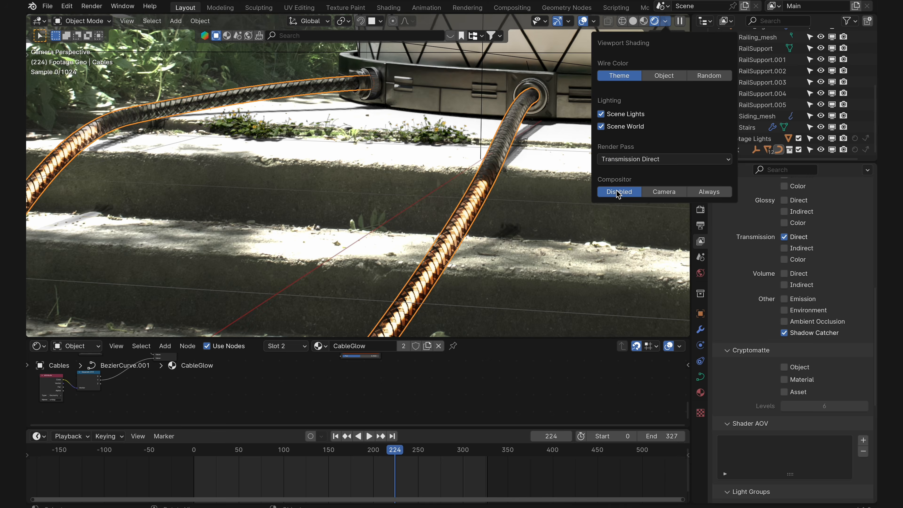
scroll(478, 245, "down", 4)
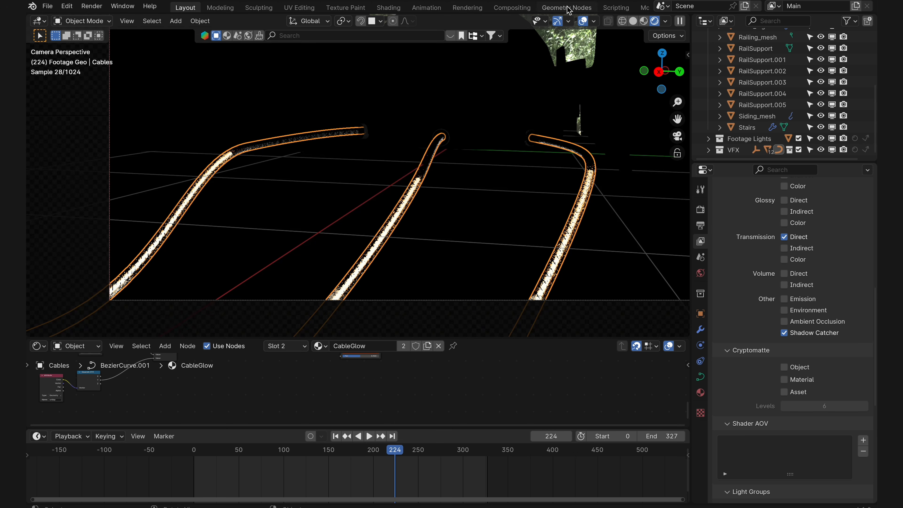
- Return to the compositing node tree and locate the rendered riverStairs image sequence node and the undistorted footage image sequence node
left_click(522, 8)
scroll(439, 196, "down", 5)
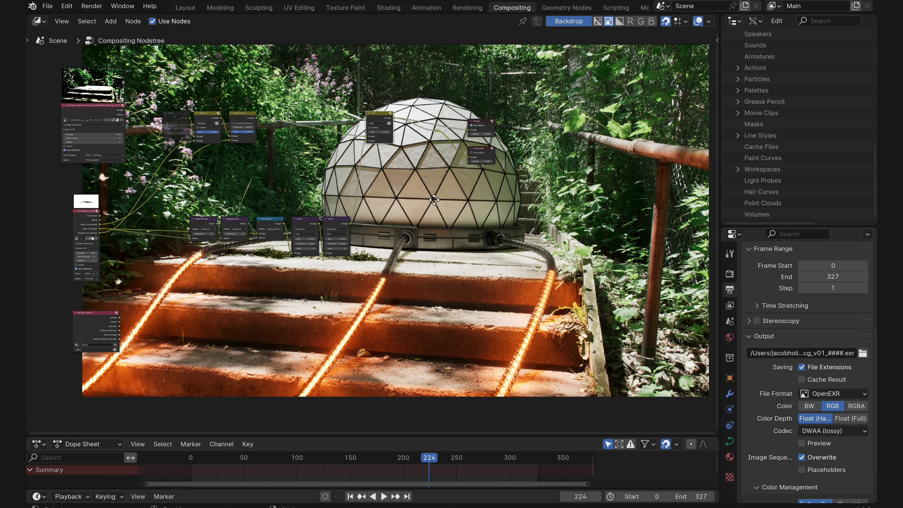
middle_click_drag(295, 197, 428, 217)
scroll(428, 217, "up", 6)
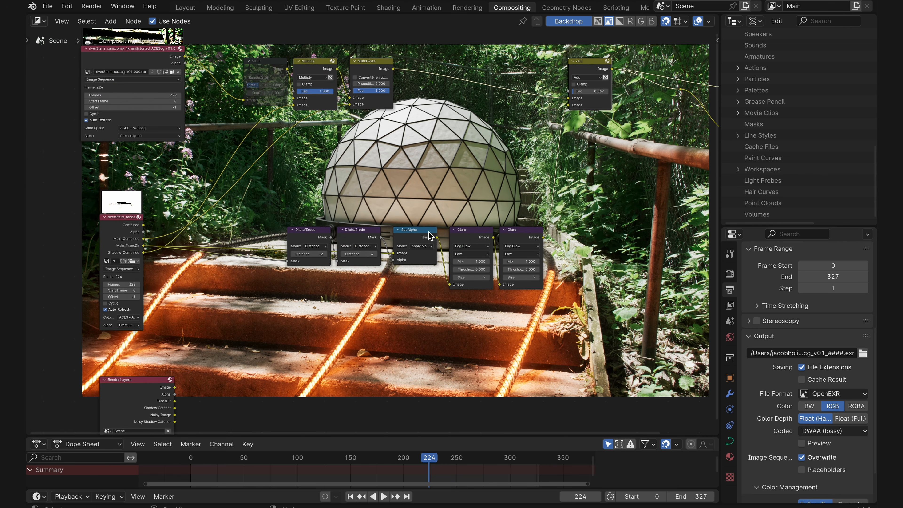
middle_click_drag(232, 259, 267, 331)
left_click(154, 221)
key("g")
right_click(253, 244)
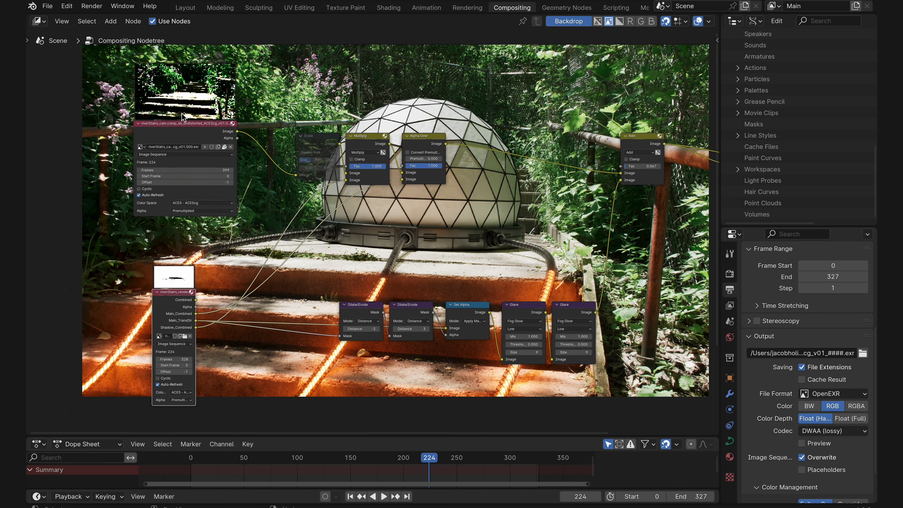
left_click(203, 138)
key("g")
right_click(215, 137)
scroll(283, 198, "up", 1)
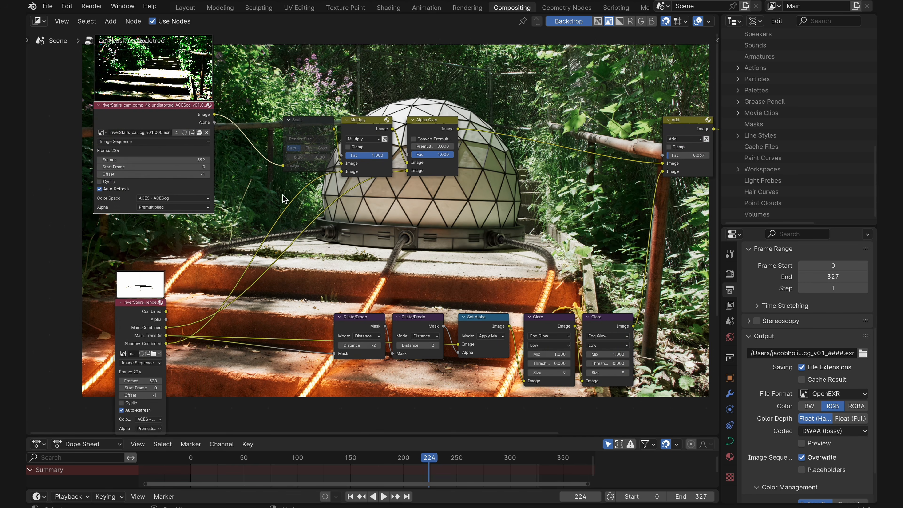
- Preview the Multiply node's result as the backdrop and compare it with the node muted and active
left_click(375, 123, "ctrl+shift")
middle_click_drag(378, 124, 332, 156)
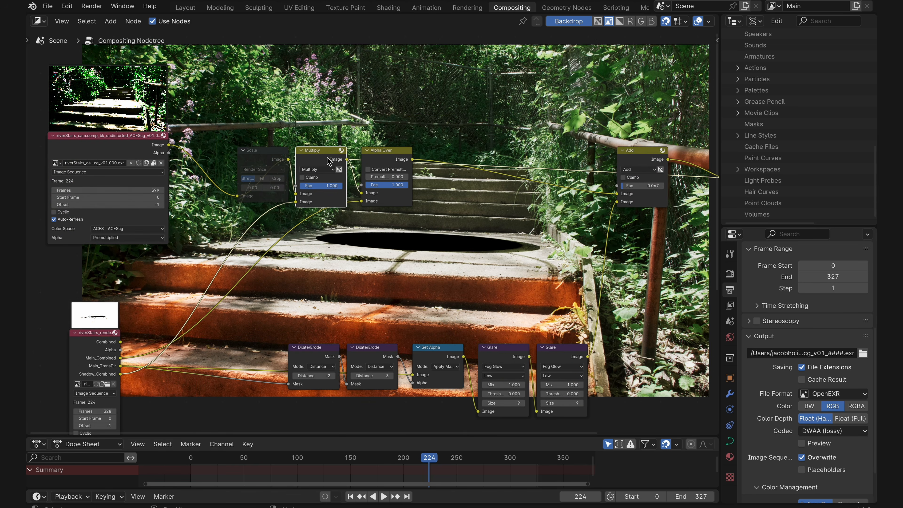
key("m")
middle_click_drag(396, 162, 398, 104)
key("m")
key("m")
key("m")
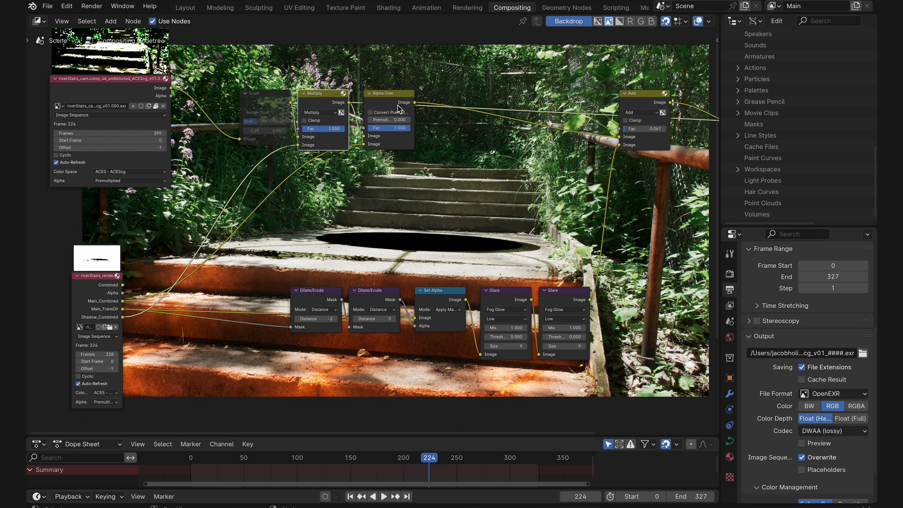
- Preview the Alpha Over node's result, comparing it muted and active, and return the backdrop to the Add node's result
left_click(399, 103, "ctrl+shift")
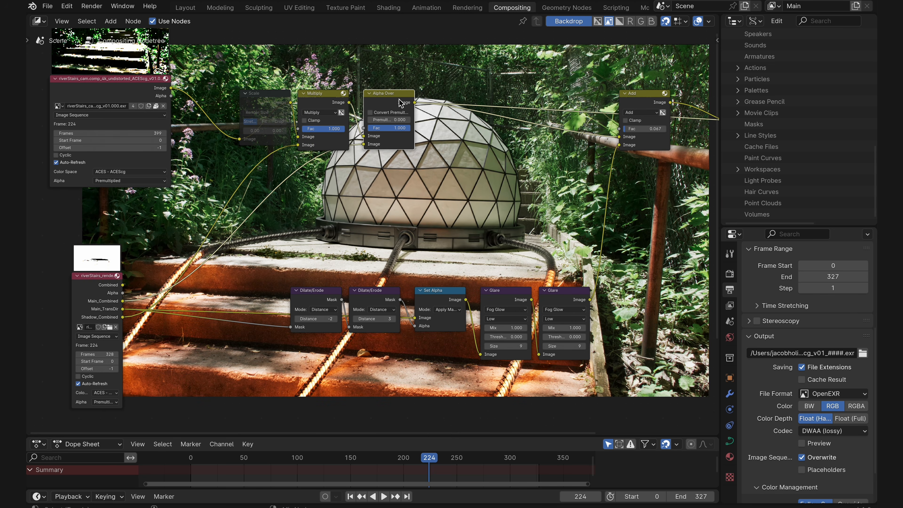
key("m")
key("m")
key("m")
key("m")
middle_click_drag(377, 264, 298, 243)
left_click(578, 81, "ctrl+shift")
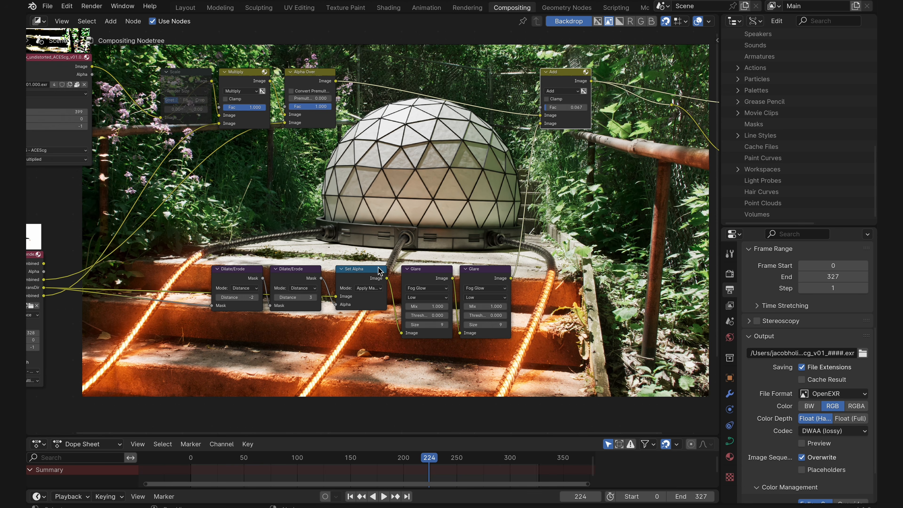
- Preview the second Dilate/Erode node's mask and compare it with both Dilate/Erode nodes muted and active
scroll(380, 271, "up", 3)
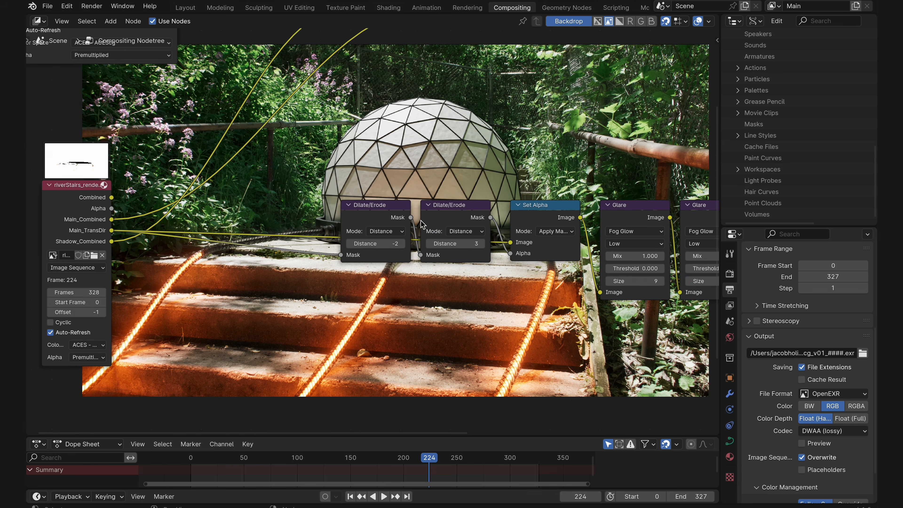
left_click(473, 216, "ctrl+shift")
left_click_drag(371, 184, 452, 232)
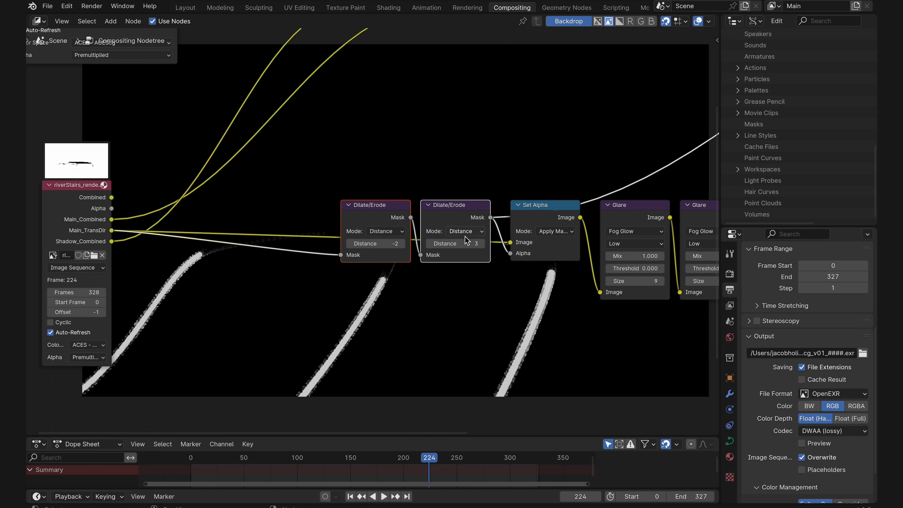
scroll(455, 279, "up", 3)
middle_click_drag(470, 308, 490, 278)
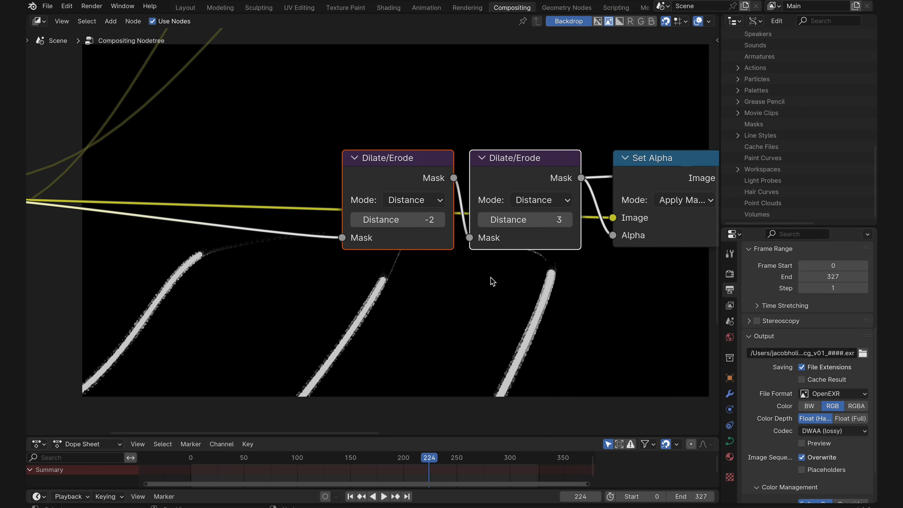
key("m")
key("m")
key("m")
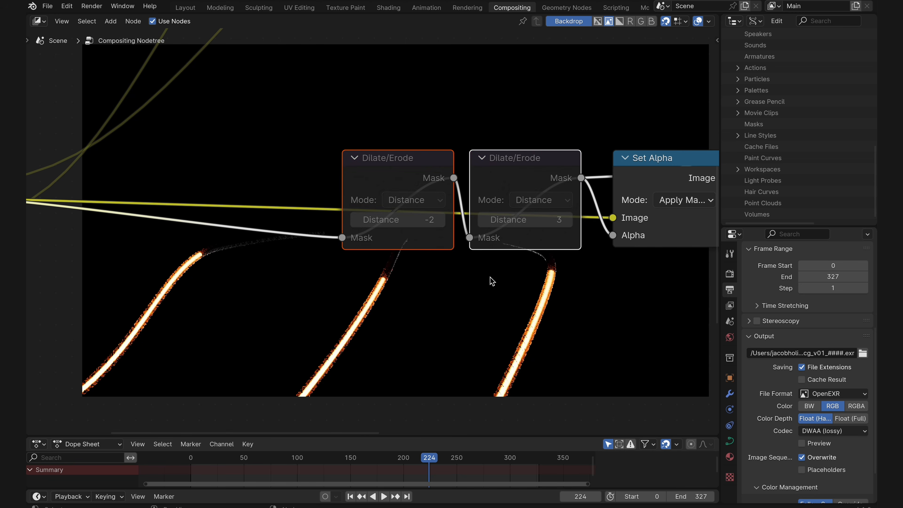
key("m")
key("m")
- Preview the Set Alpha node's result with both Dilate/Erode nodes muted and magnify the backdrop around one cable
scroll(577, 261, "down", 2)
middle_click_drag(579, 261, 450, 262)
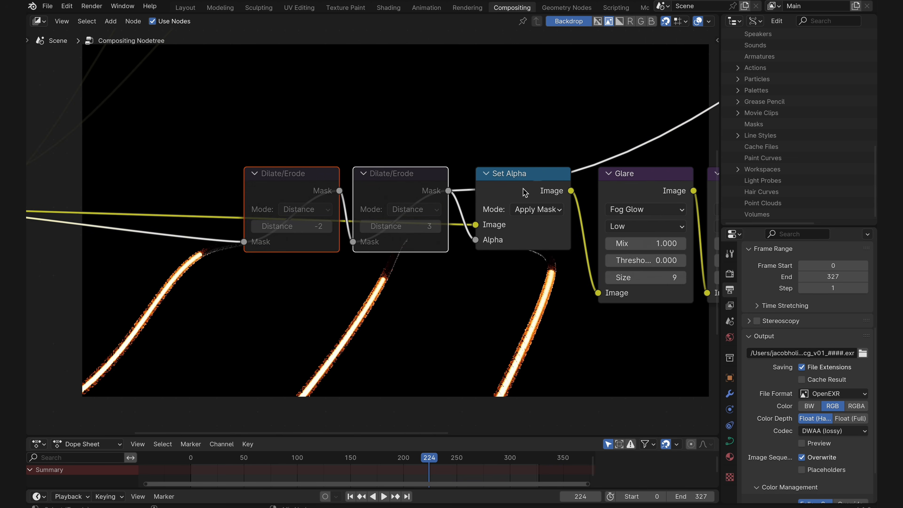
left_click(523, 189, "ctrl+shift")
left_click_drag(289, 154, 388, 201)
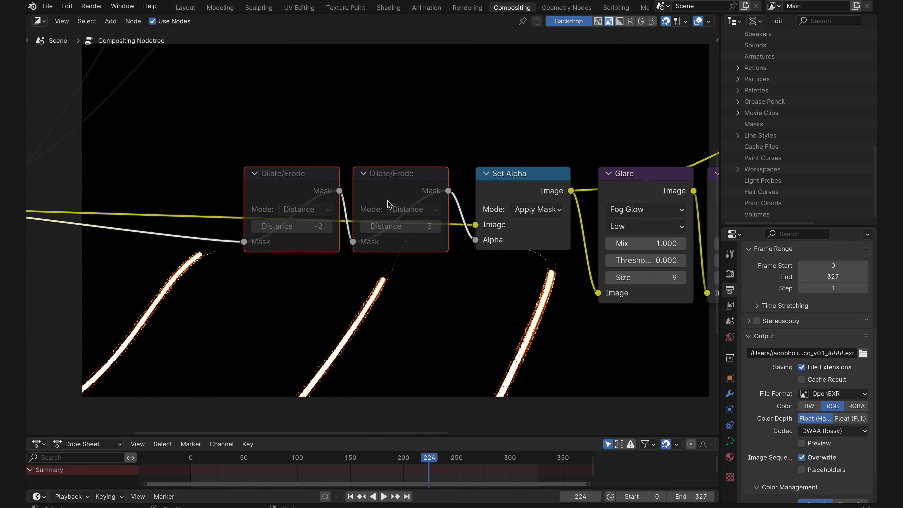
key("m")
key("m")
scroll(358, 322, "up", 4)
key("v")
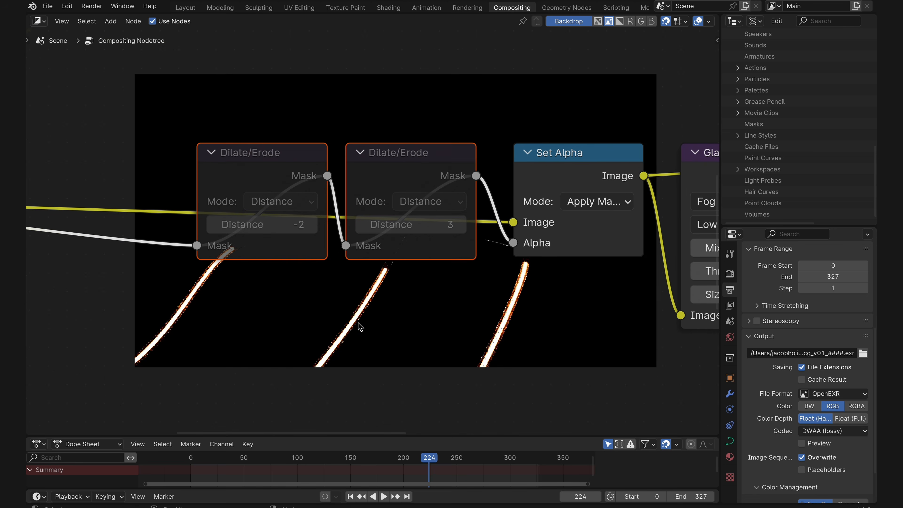
key("alt+v")
key("alt+v")
key("alt+v")
key("alt+v")
key("alt+v")
key("alt+v")
middle_click_drag(382, 347, 443, 207, "alt")
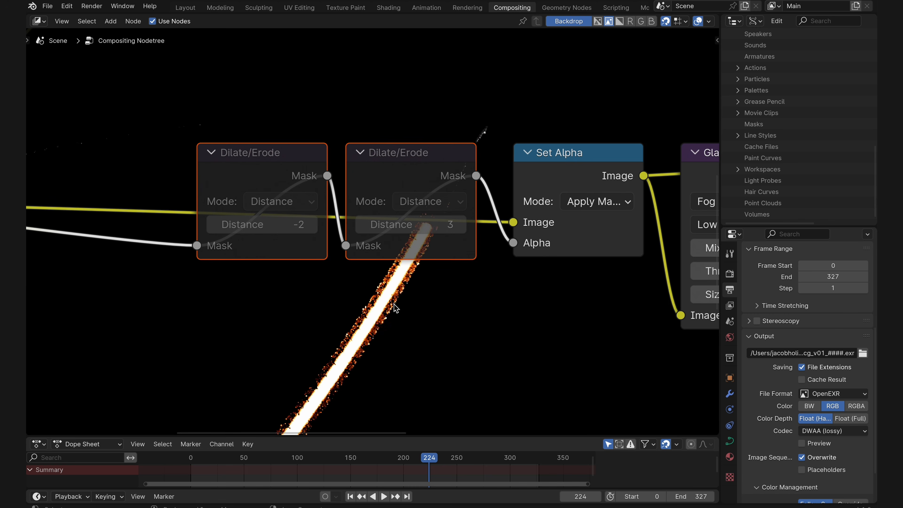
- Compare the magnified cable's edges with both Dilate/Erode nodes muted and active, leaving the two nodes active
key("m")
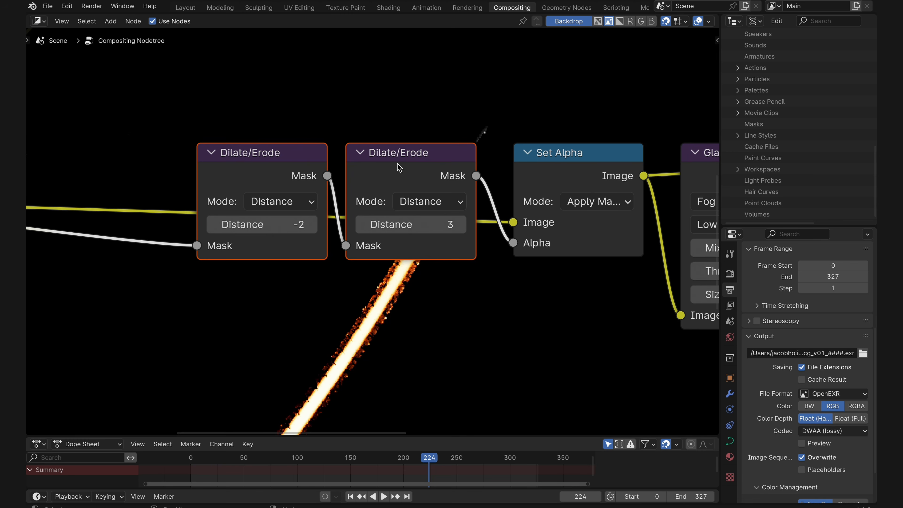
key("m")
key("m")
key("m")
key("m")
- Preview the results of the first and second Glare nodes and shrink the backdrop to examine the fog glow on all cables
scroll(471, 209, "down", 2)
middle_click_drag(570, 214, 432, 236)
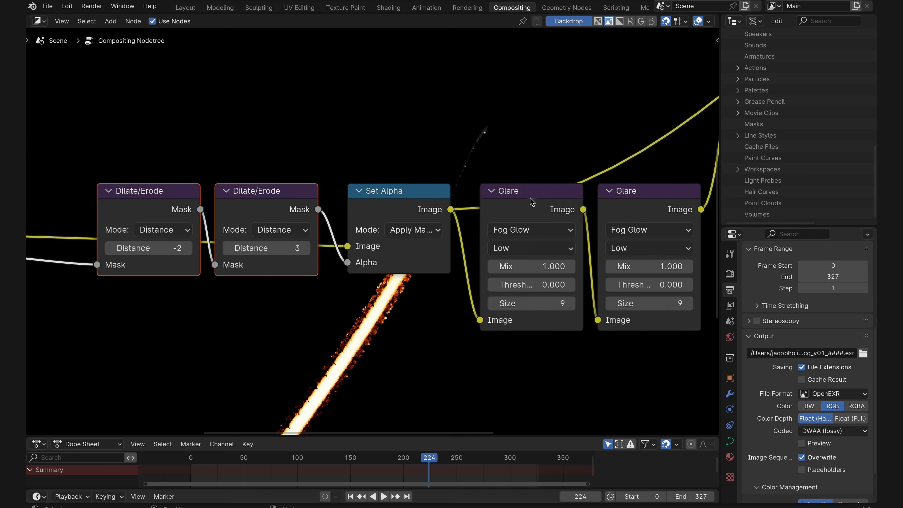
left_click(530, 199, "ctrl+shift")
left_click(649, 211, "ctrl+shift")
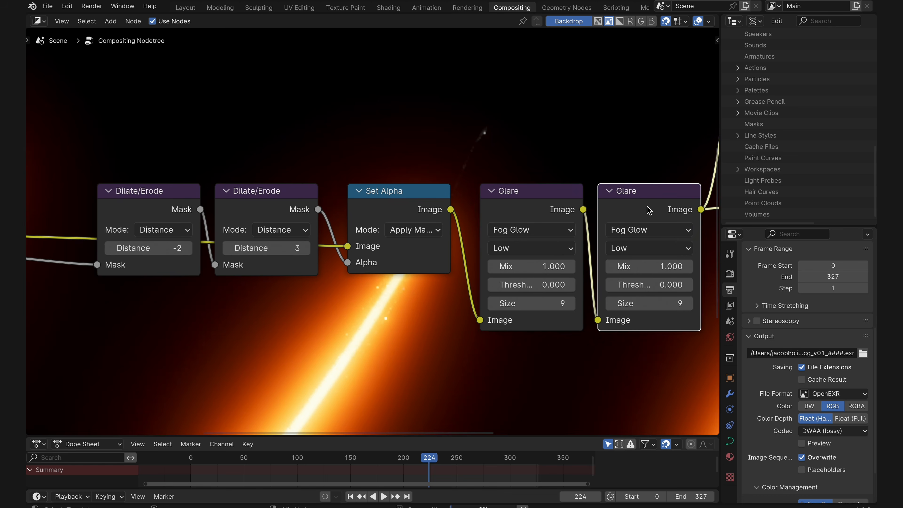
key("v")
key("v")
key("v")
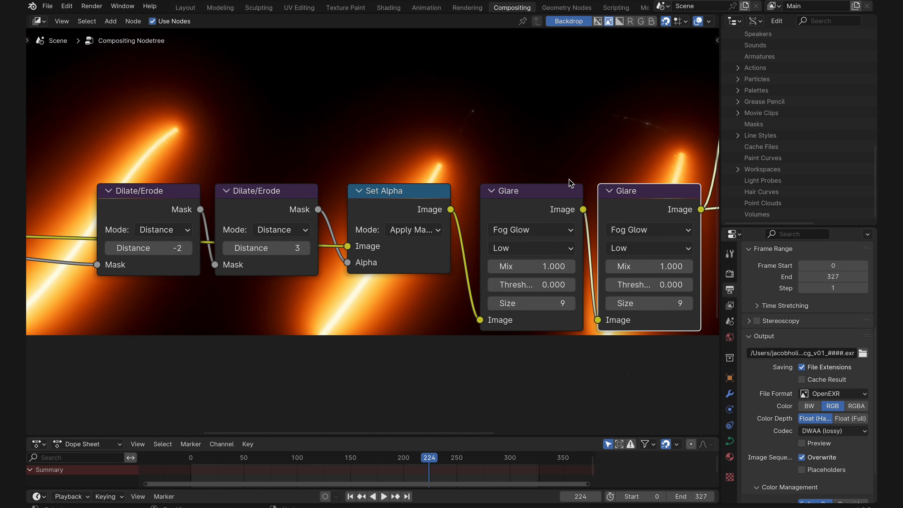
key("v")
scroll(569, 168, "down", 4)
middle_click_drag(602, 155, 515, 247)
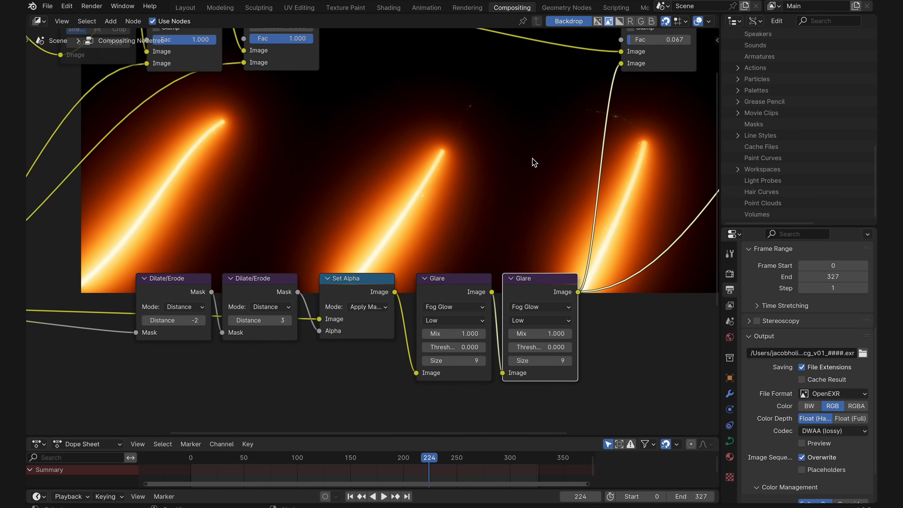
middle_click_drag(524, 151, 431, 291, "alt")
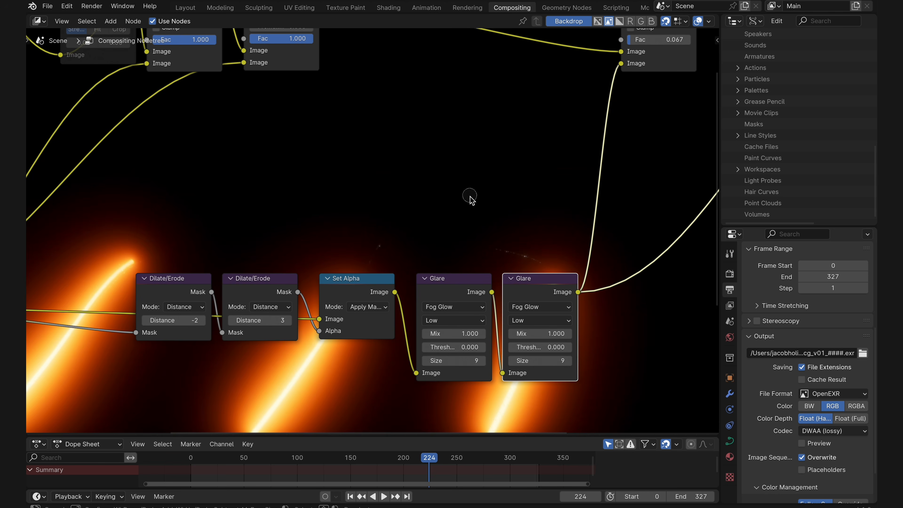
key("v")
- Preview the Add node's result as the backdrop and set its factor to 0.650
middle_click_drag(673, 35, 601, 151)
left_click(603, 138)
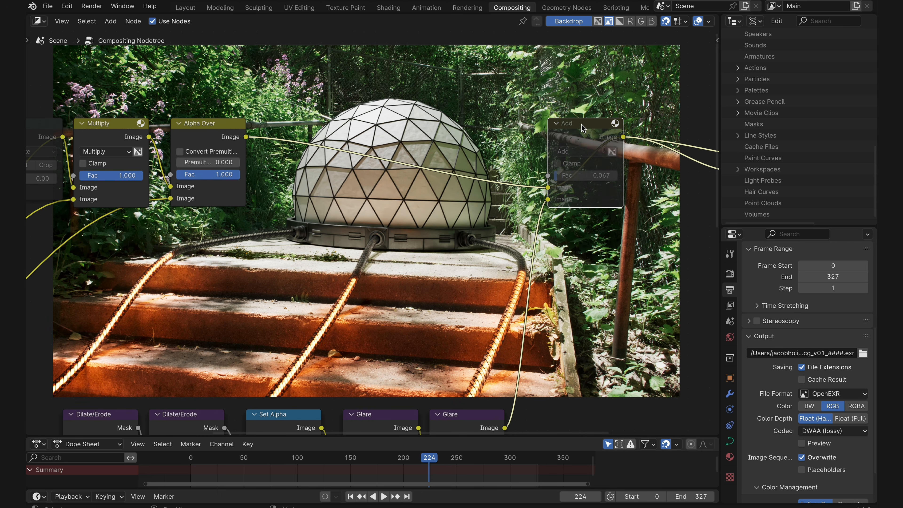
left_click_drag(559, 177, 596, 177)
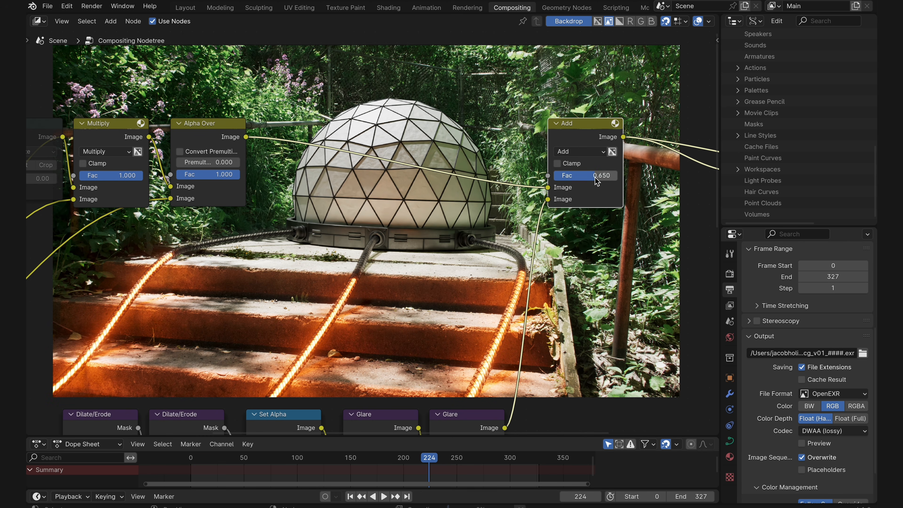